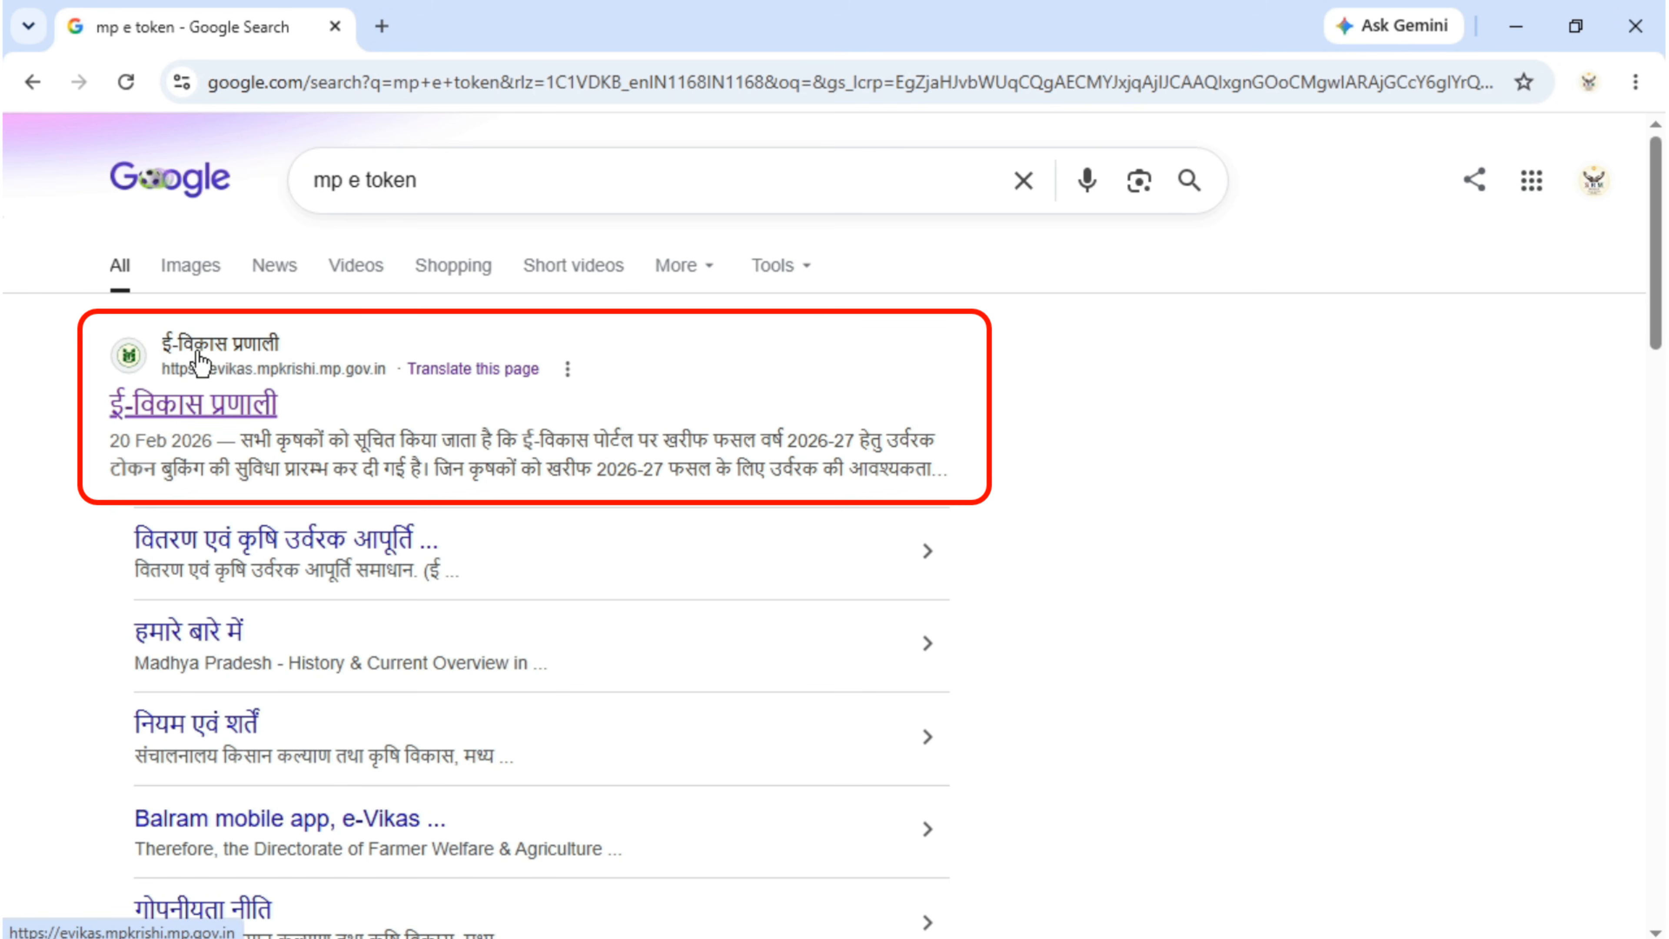
- Open the ई-विकास प्रणाली portal from the search results and go to the farmer (कृषक) e-token generation login
left_click(198, 413)
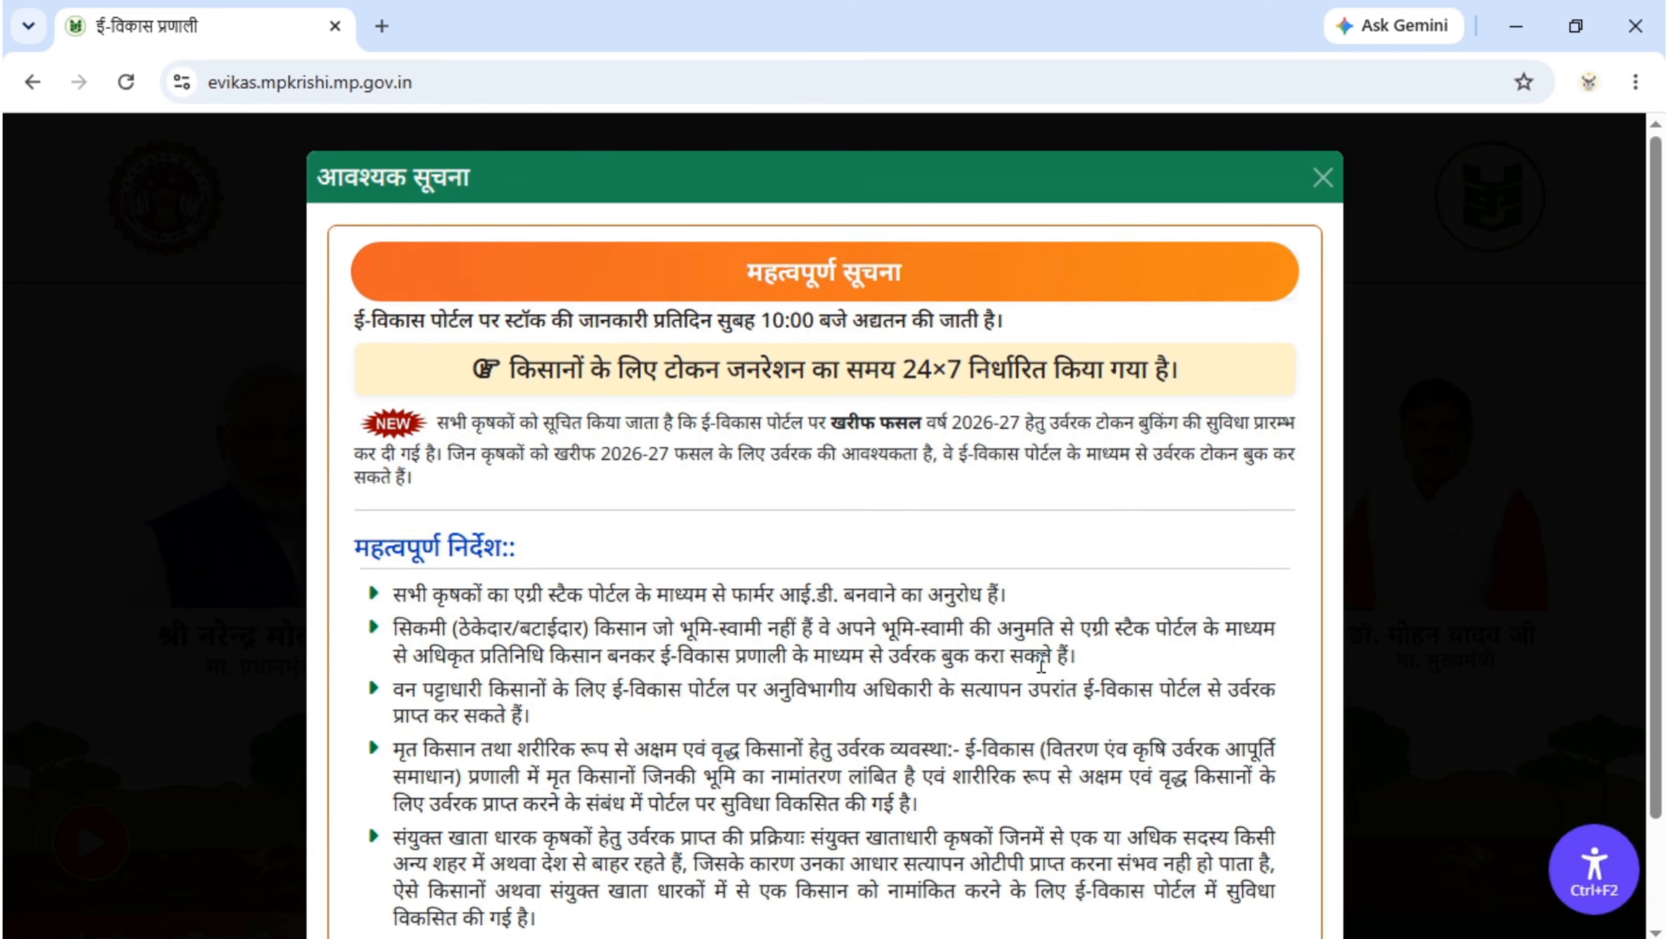
left_click(1325, 179)
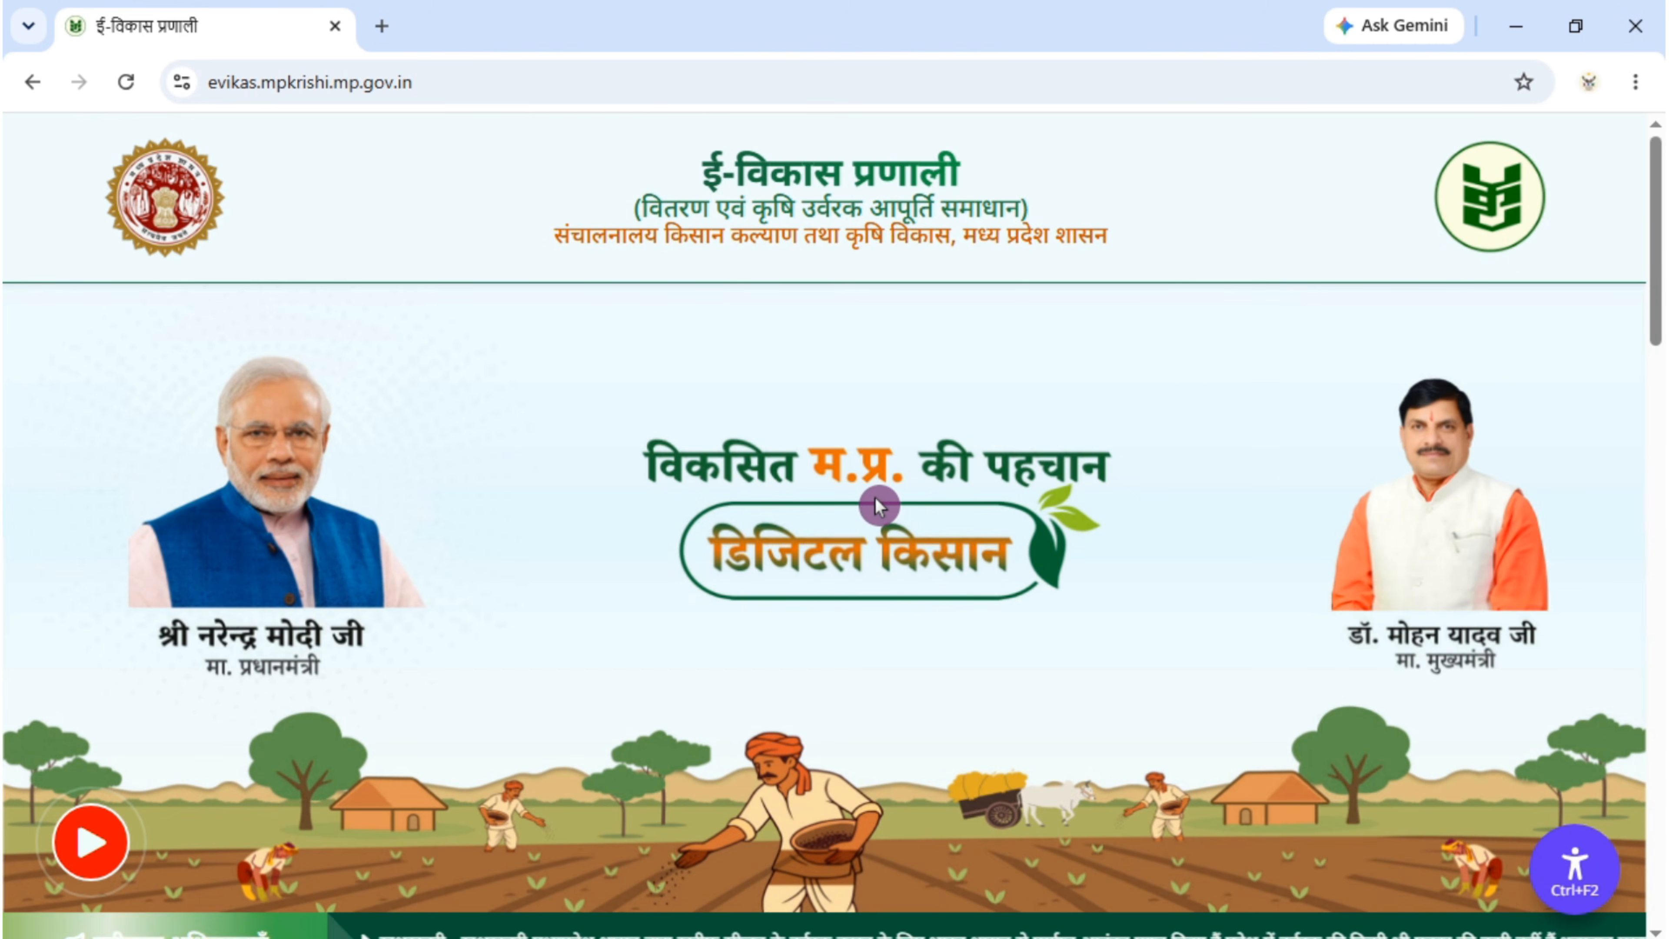
scroll(874, 496, "down", 7)
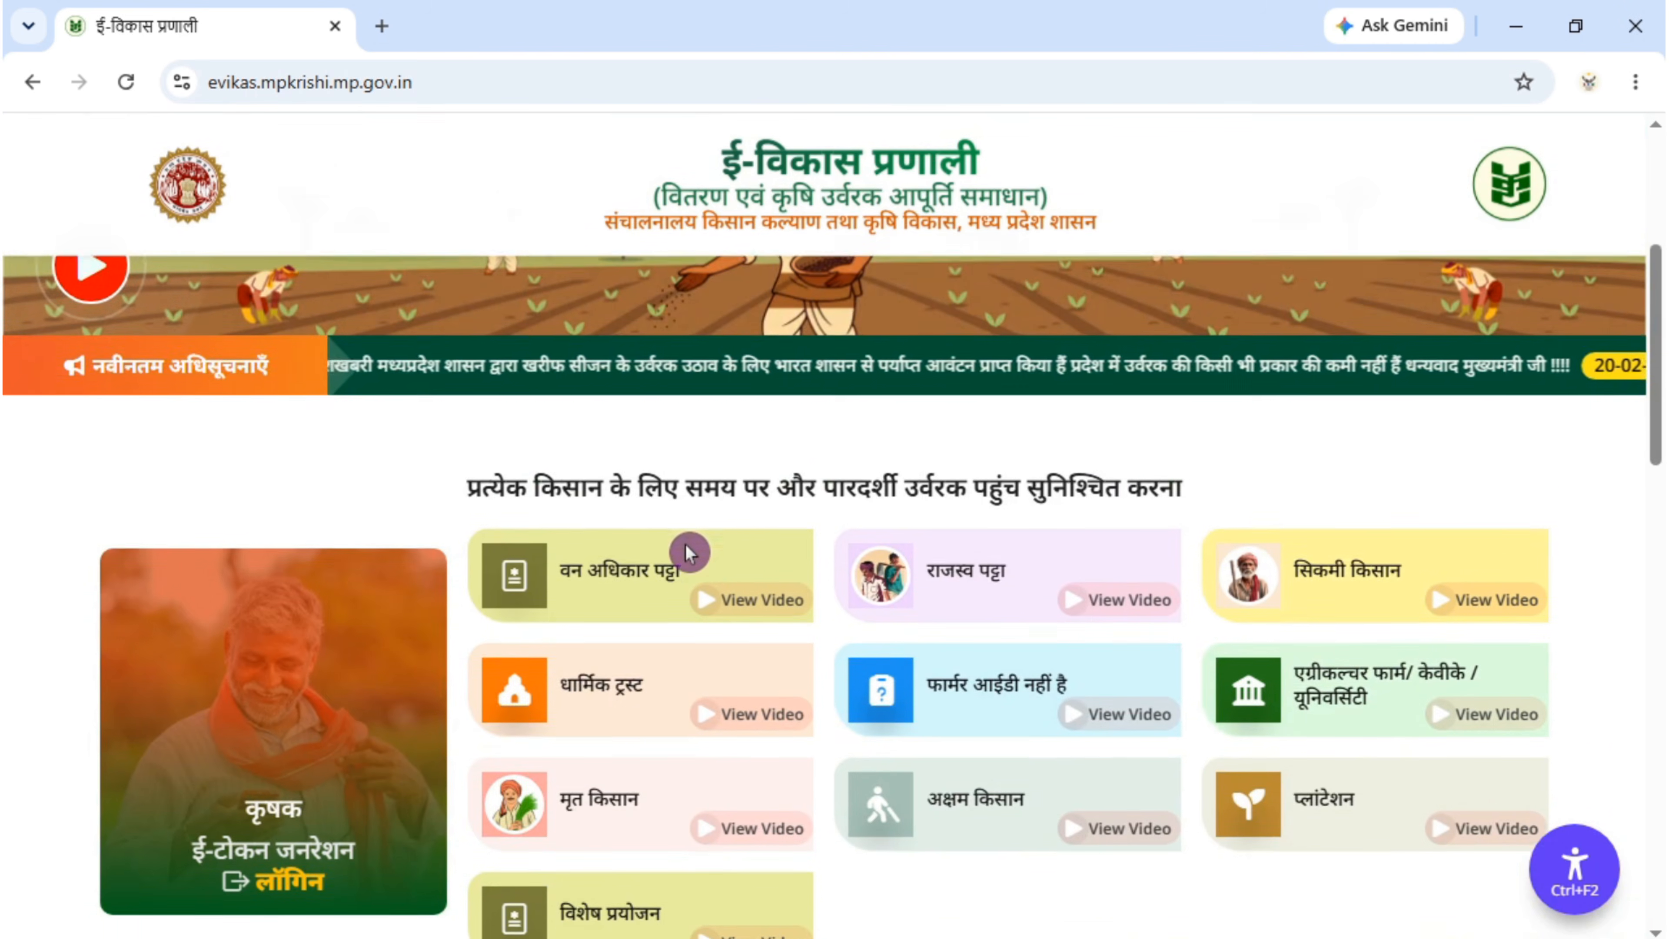
scroll(685, 552, "down", 3)
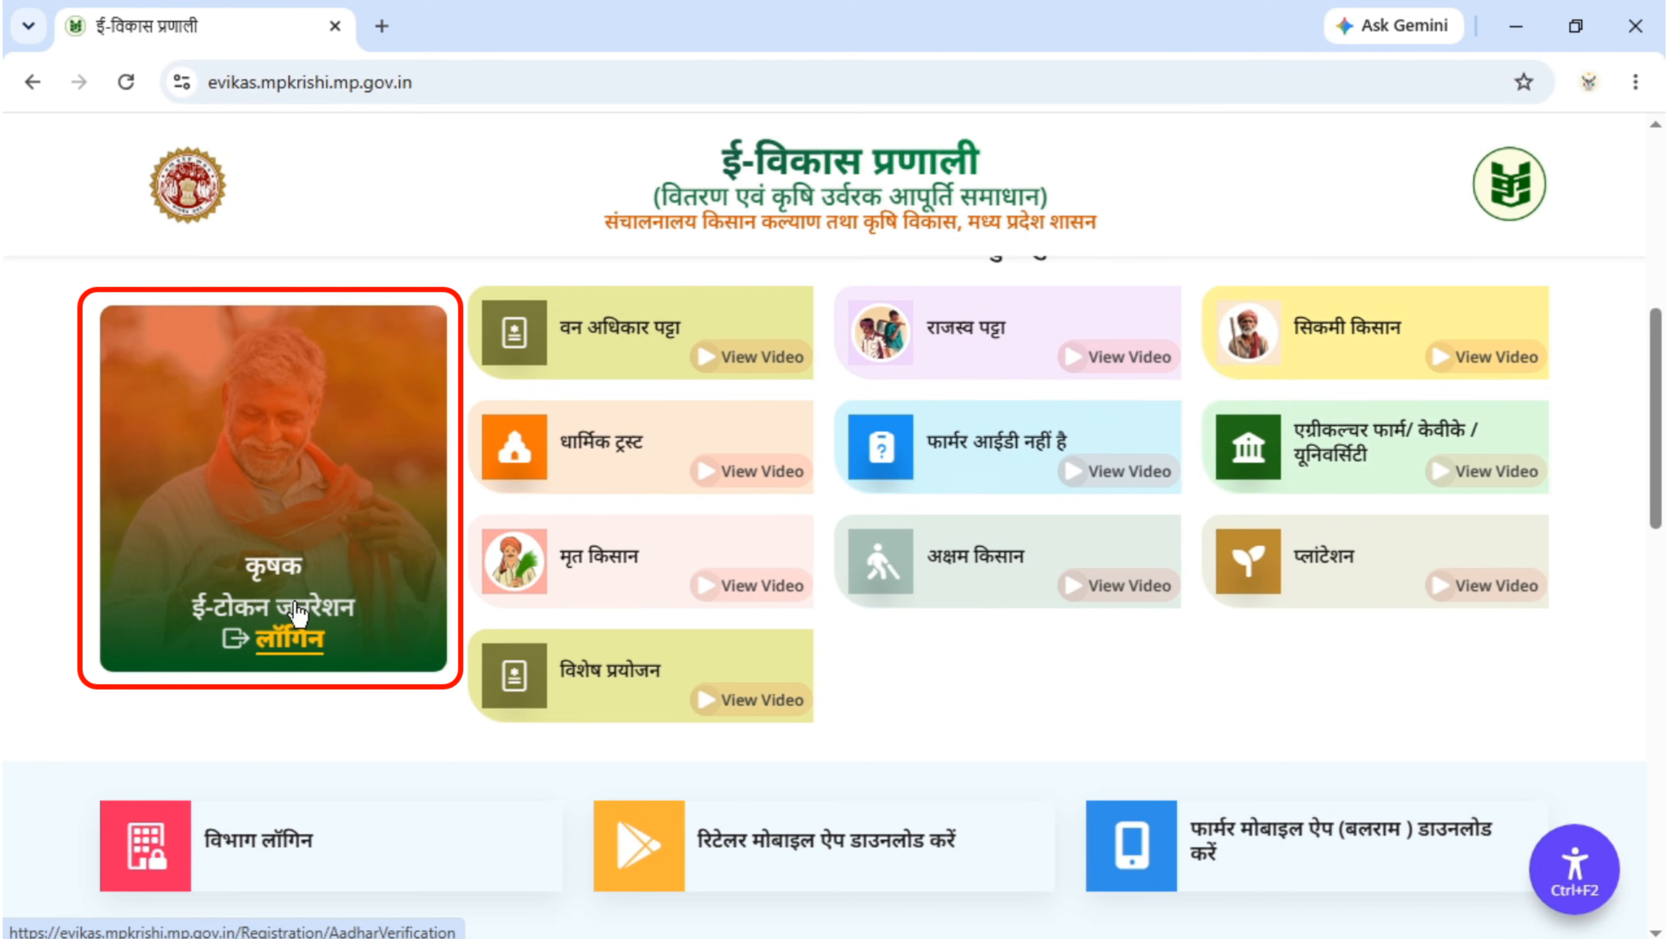
left_click(282, 637)
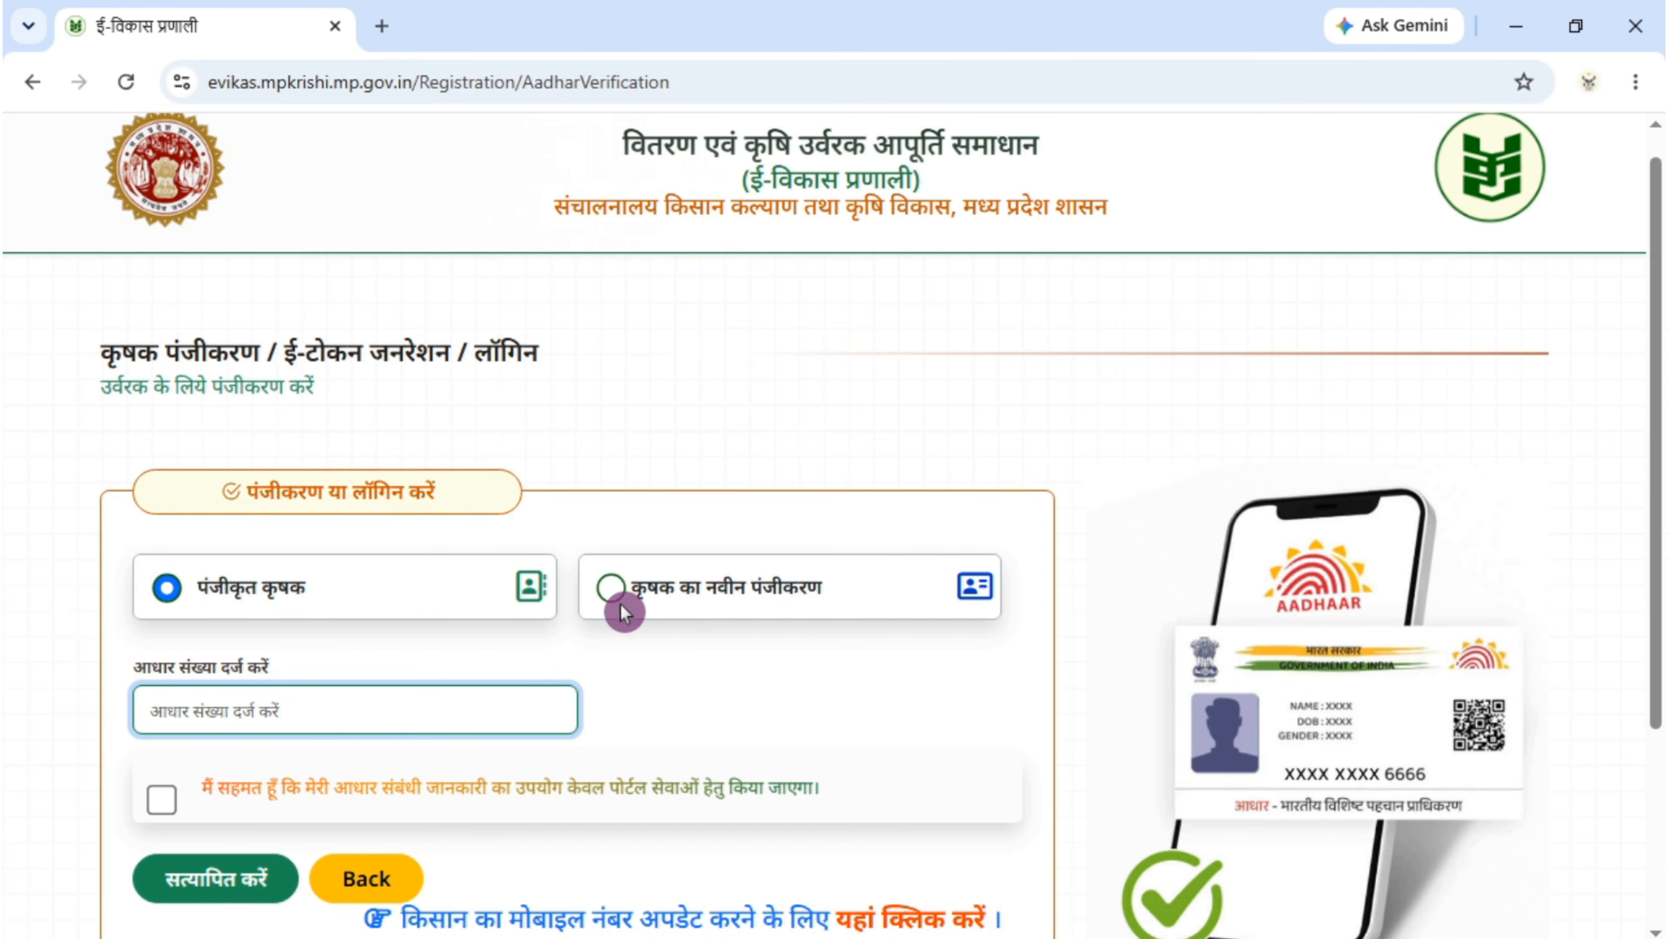
- Choose registered farmer (पंजीकृत कृषक) as the login type and verify the login with the one-time password
left_click(611, 588)
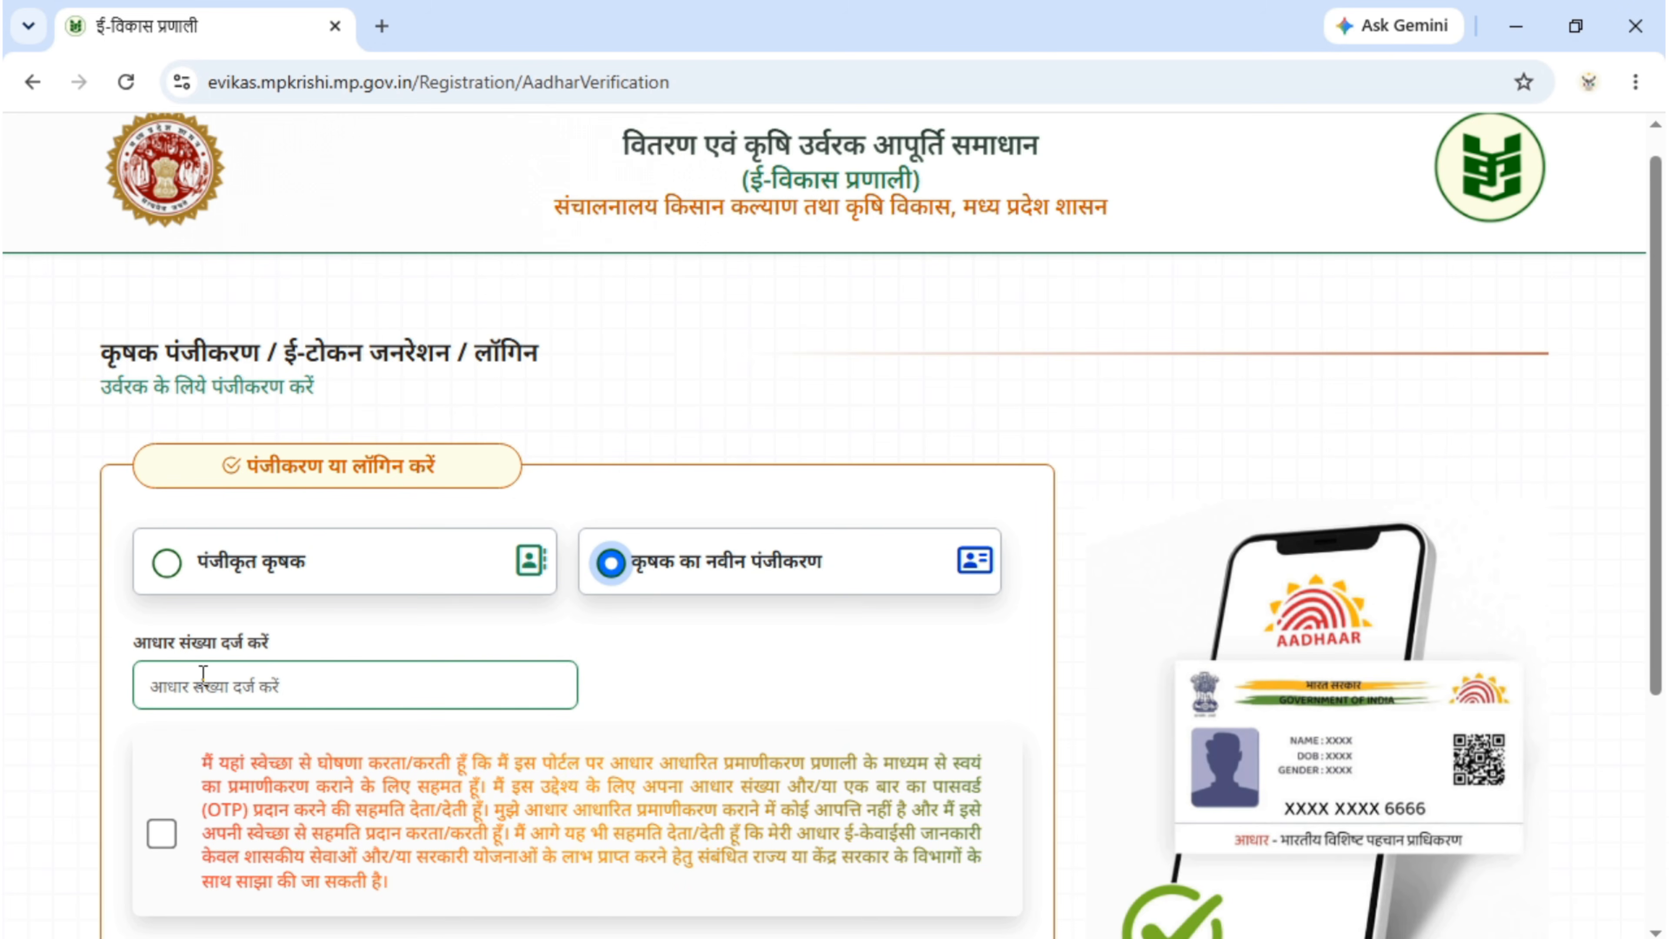
scroll(203, 673, "down", 4)
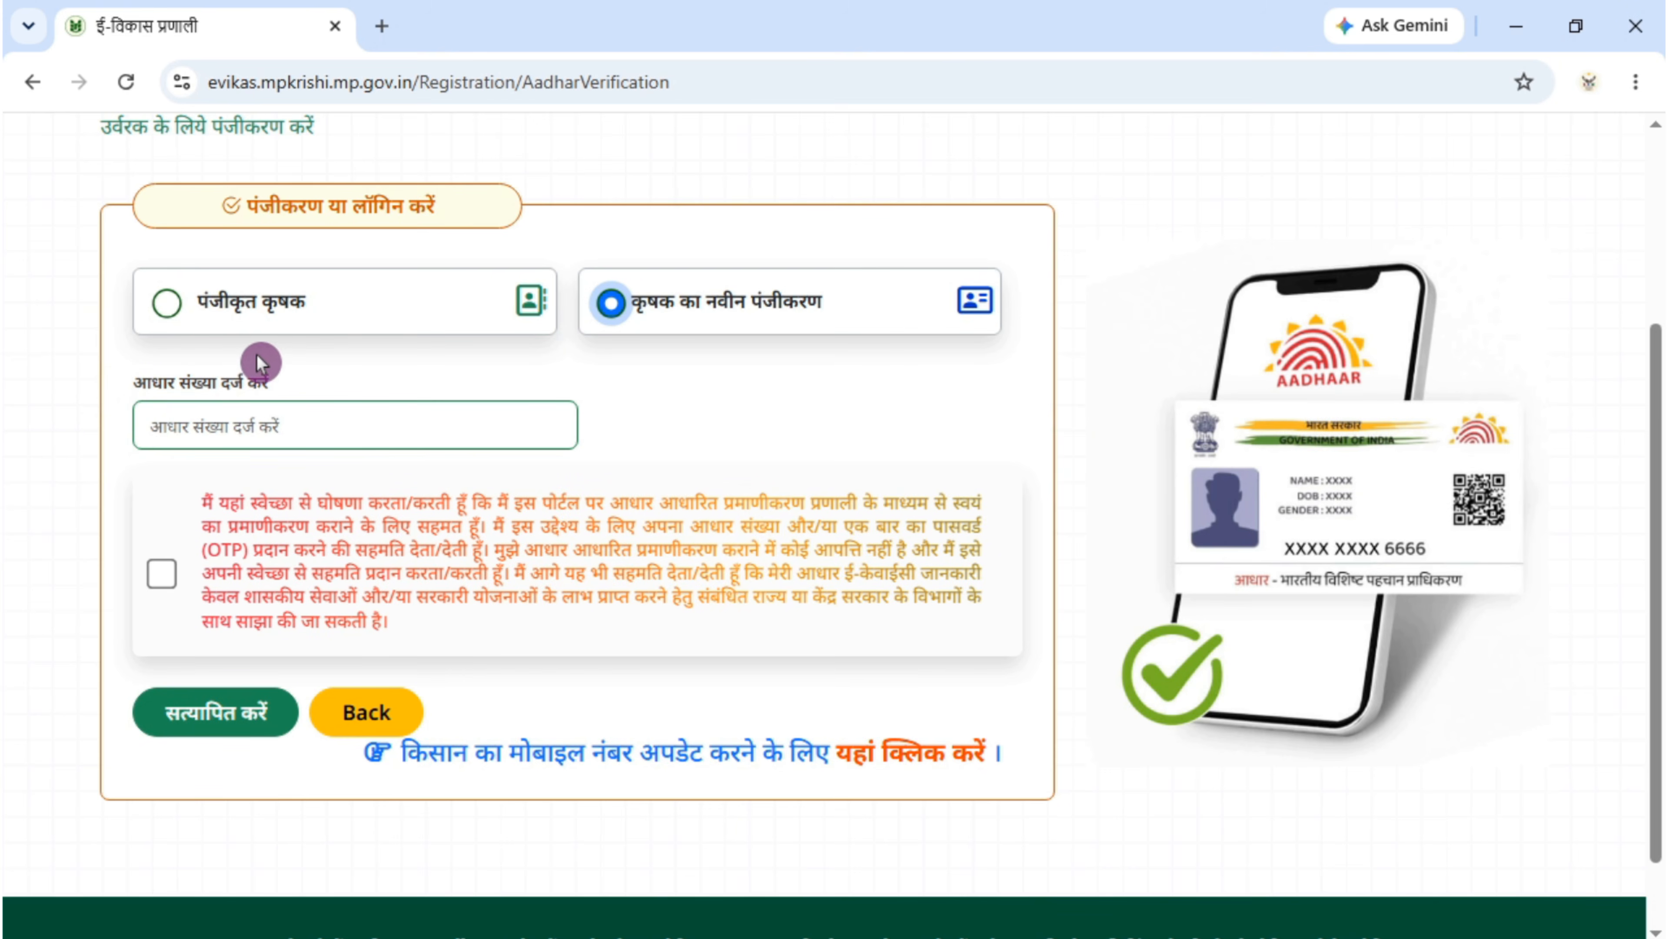
left_click(165, 314)
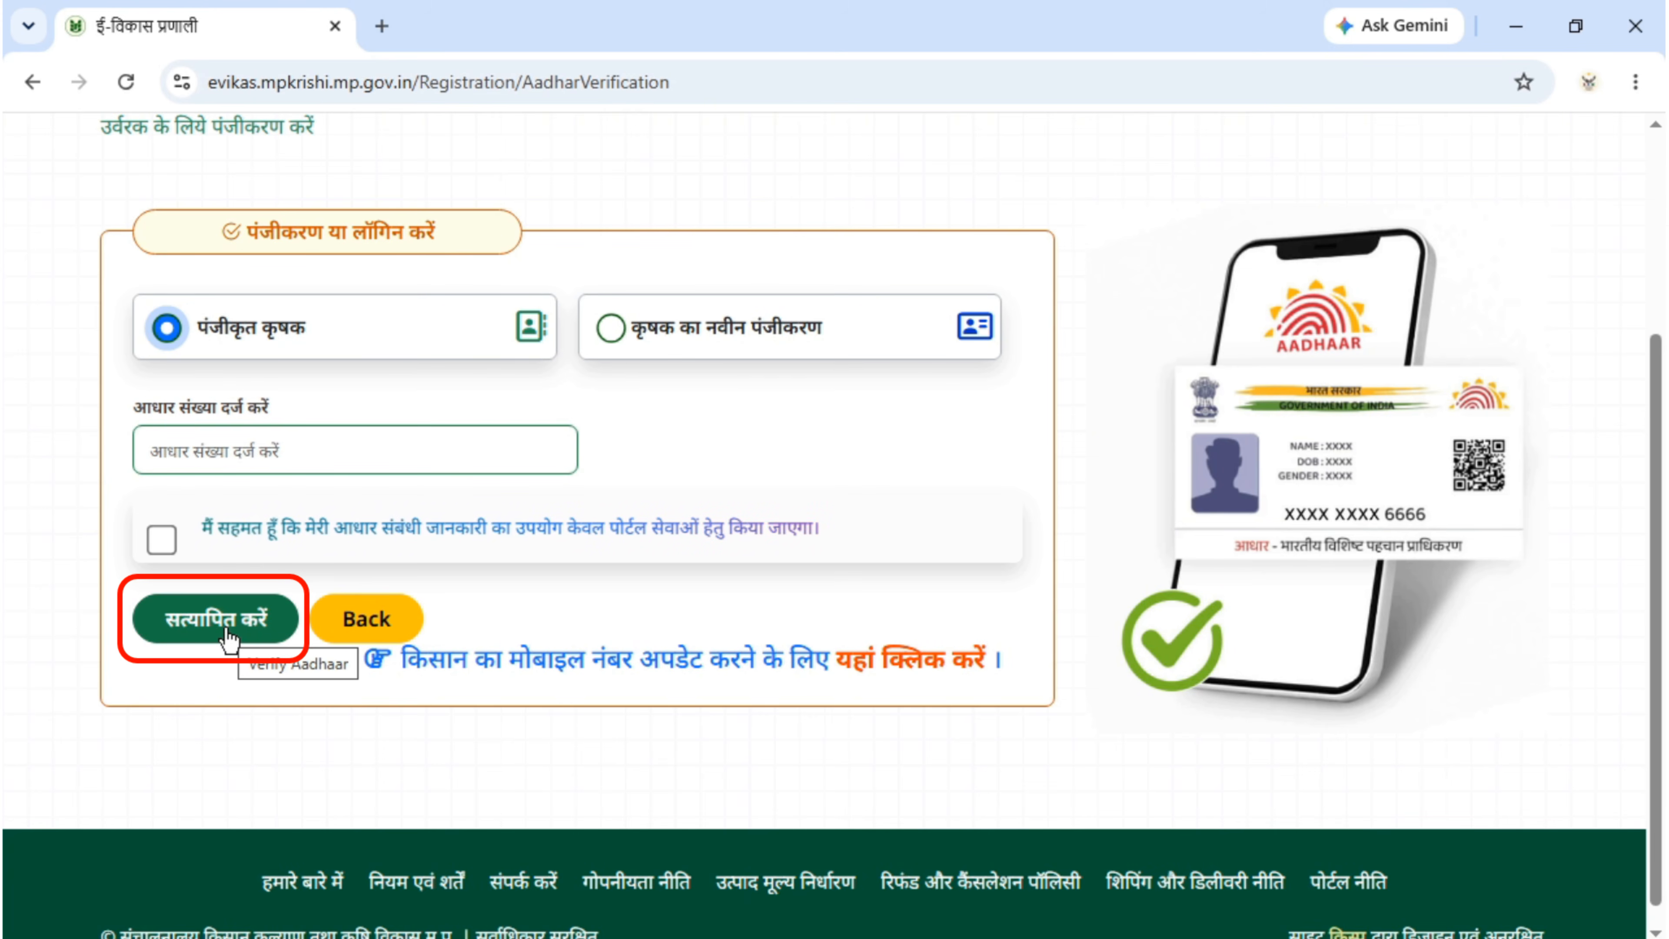
left_click(253, 361)
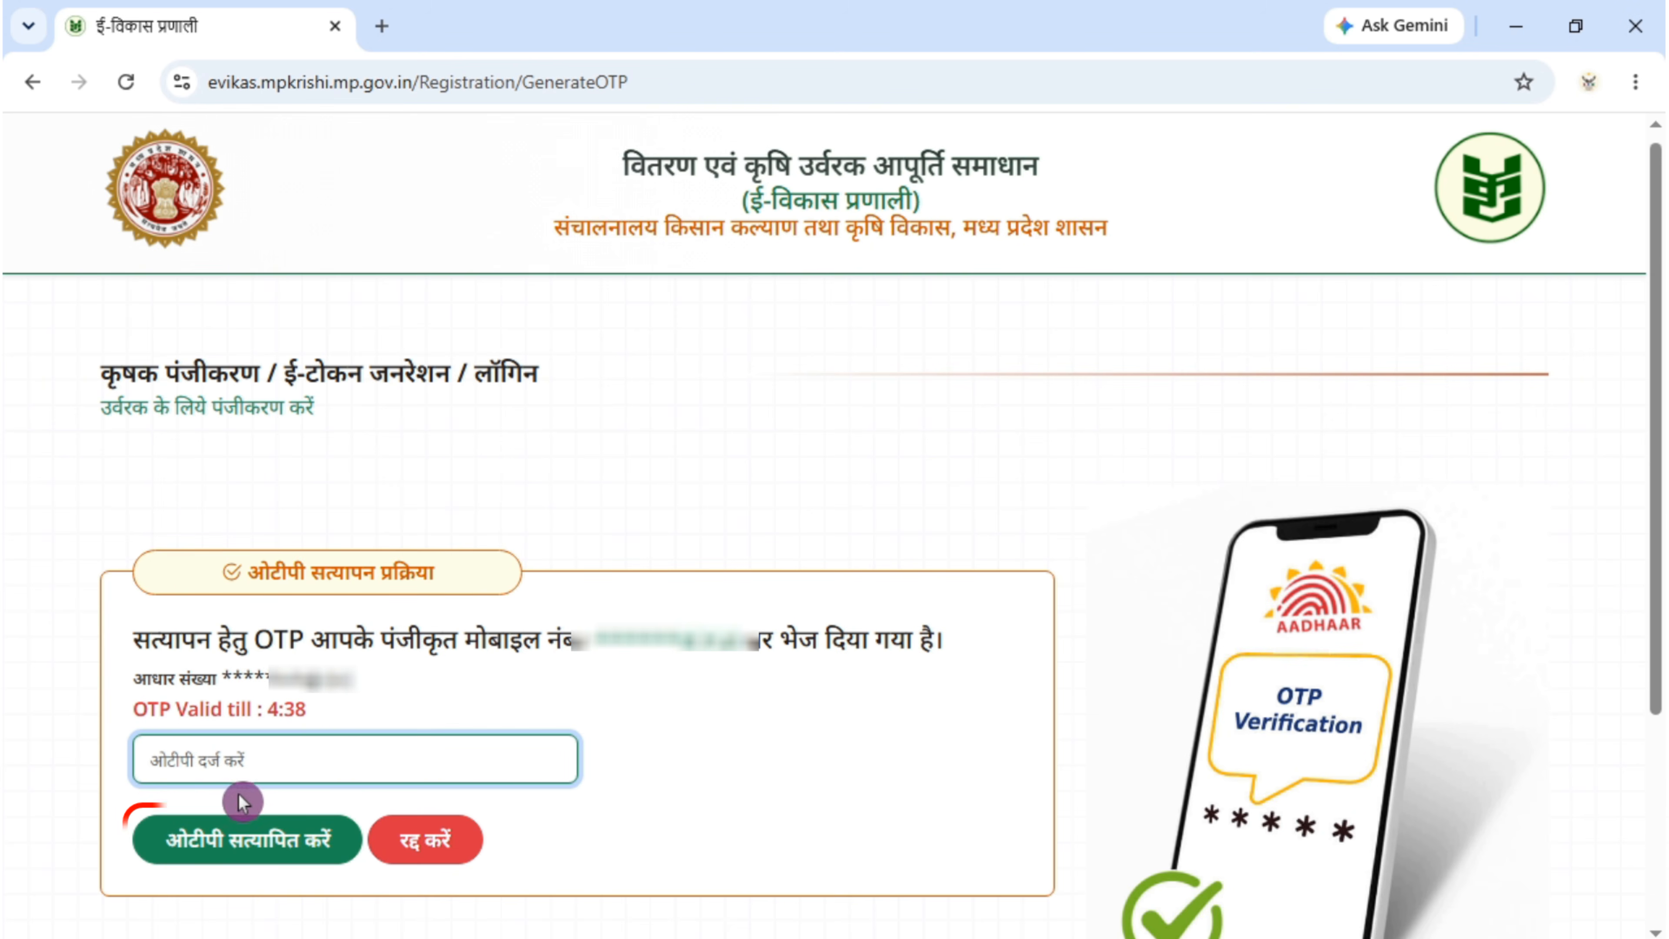
left_click(251, 845)
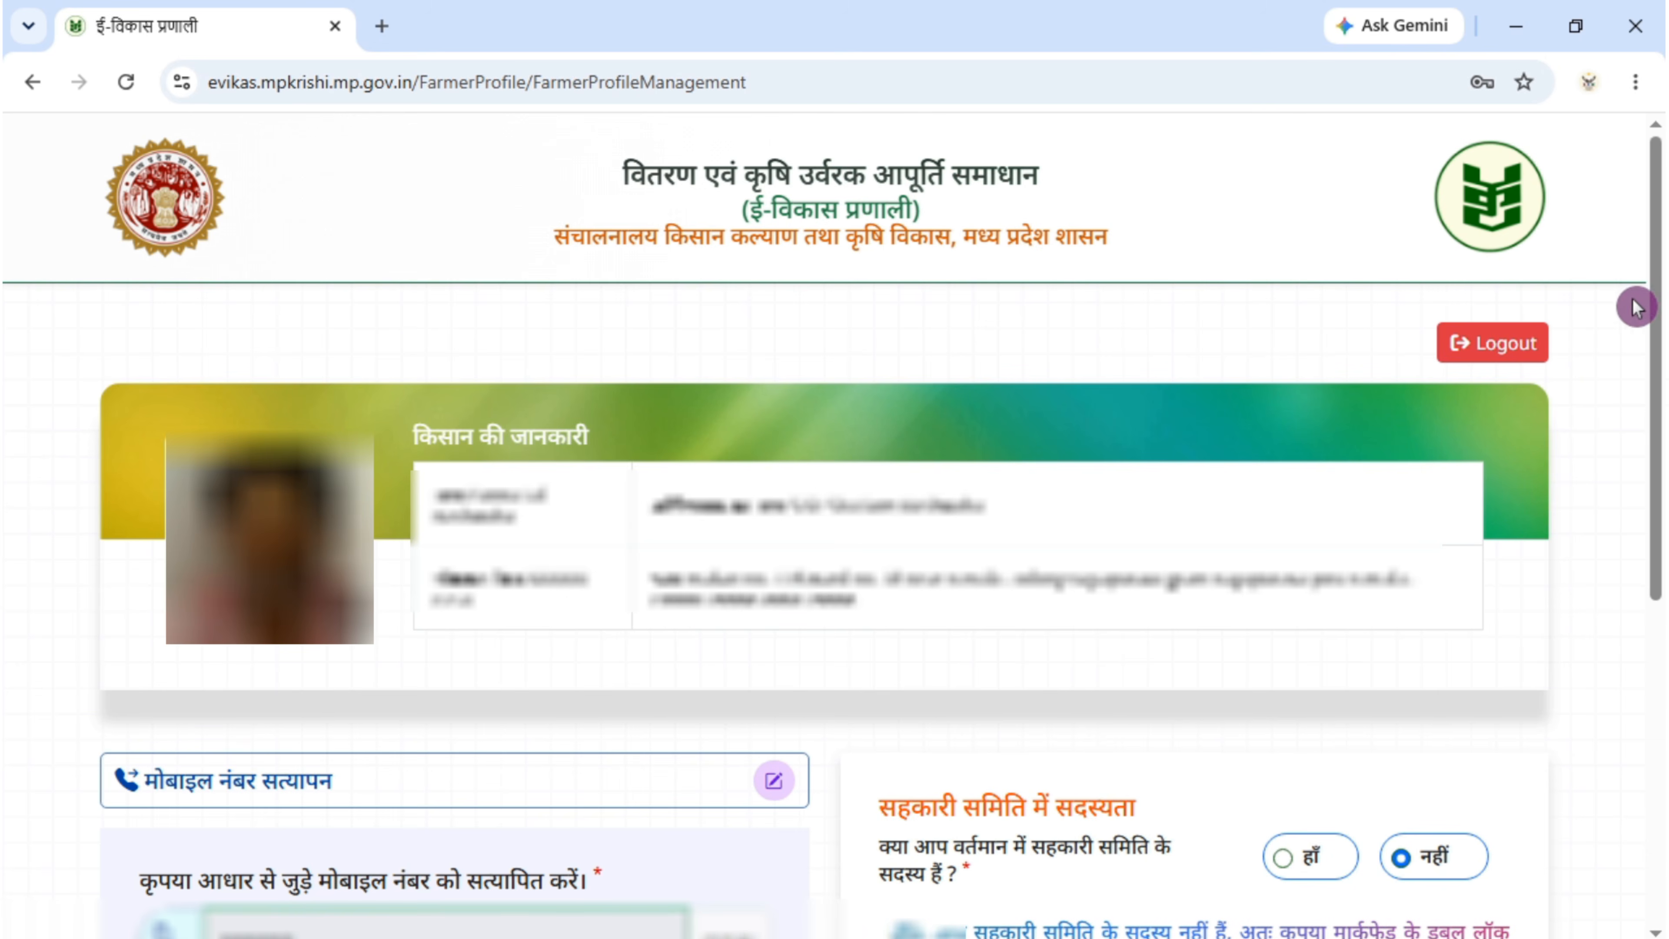
- Submit the cooperative society membership as नहीं and confirm the membership update
left_click_drag(1653, 291, 1653, 599)
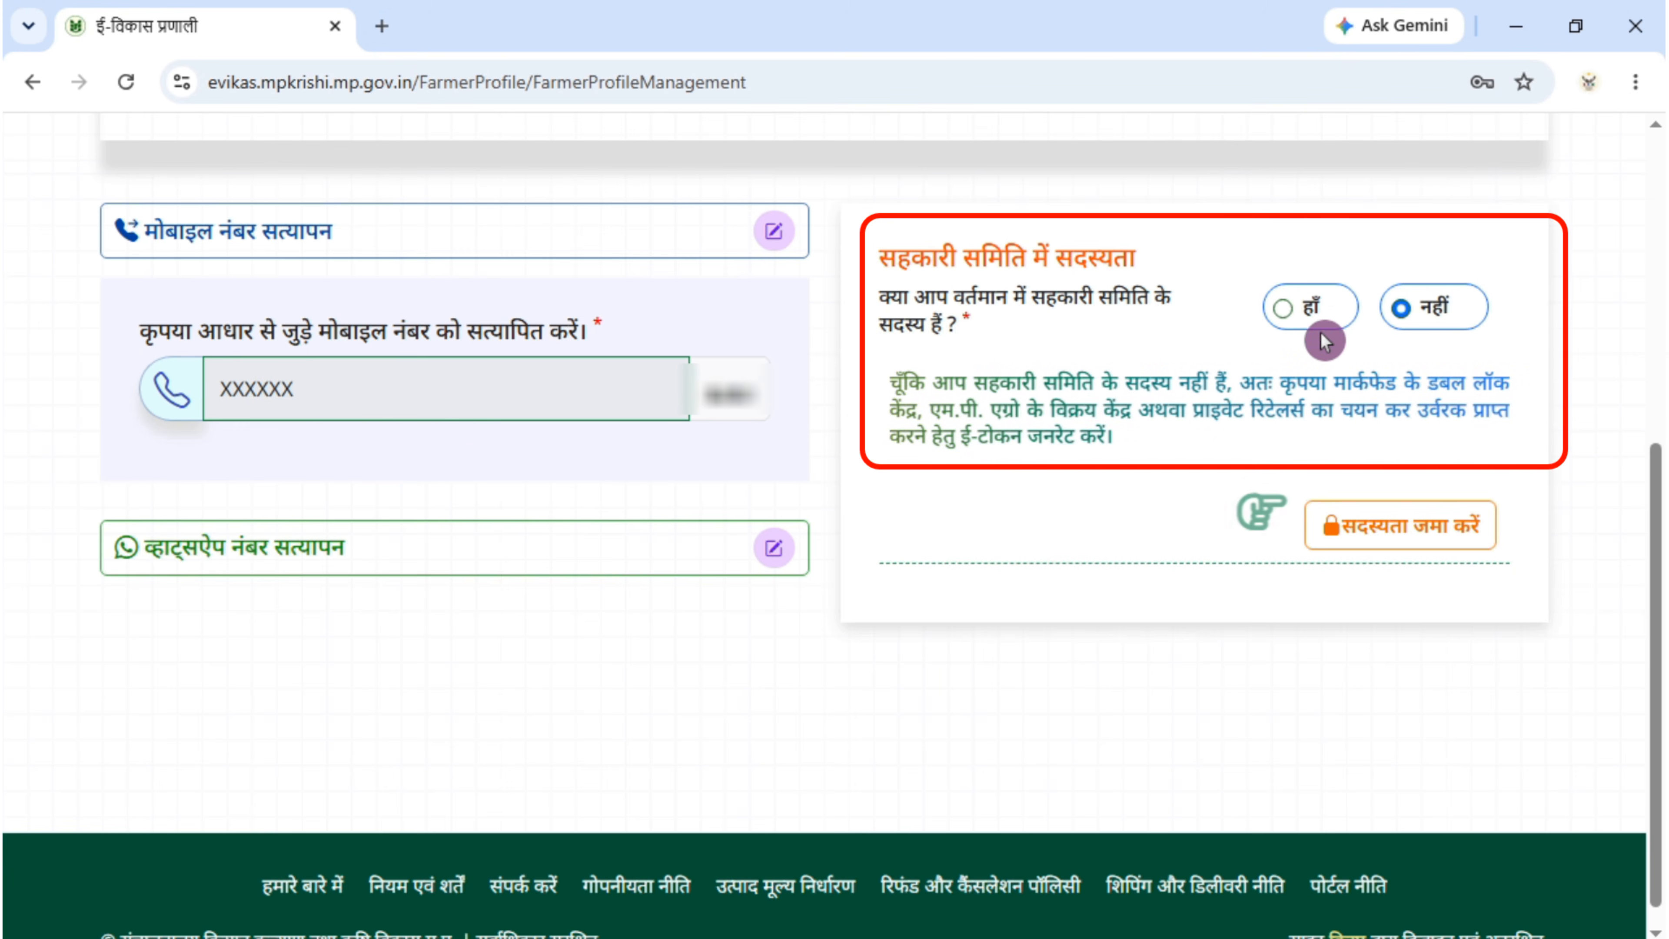
left_click(1442, 553)
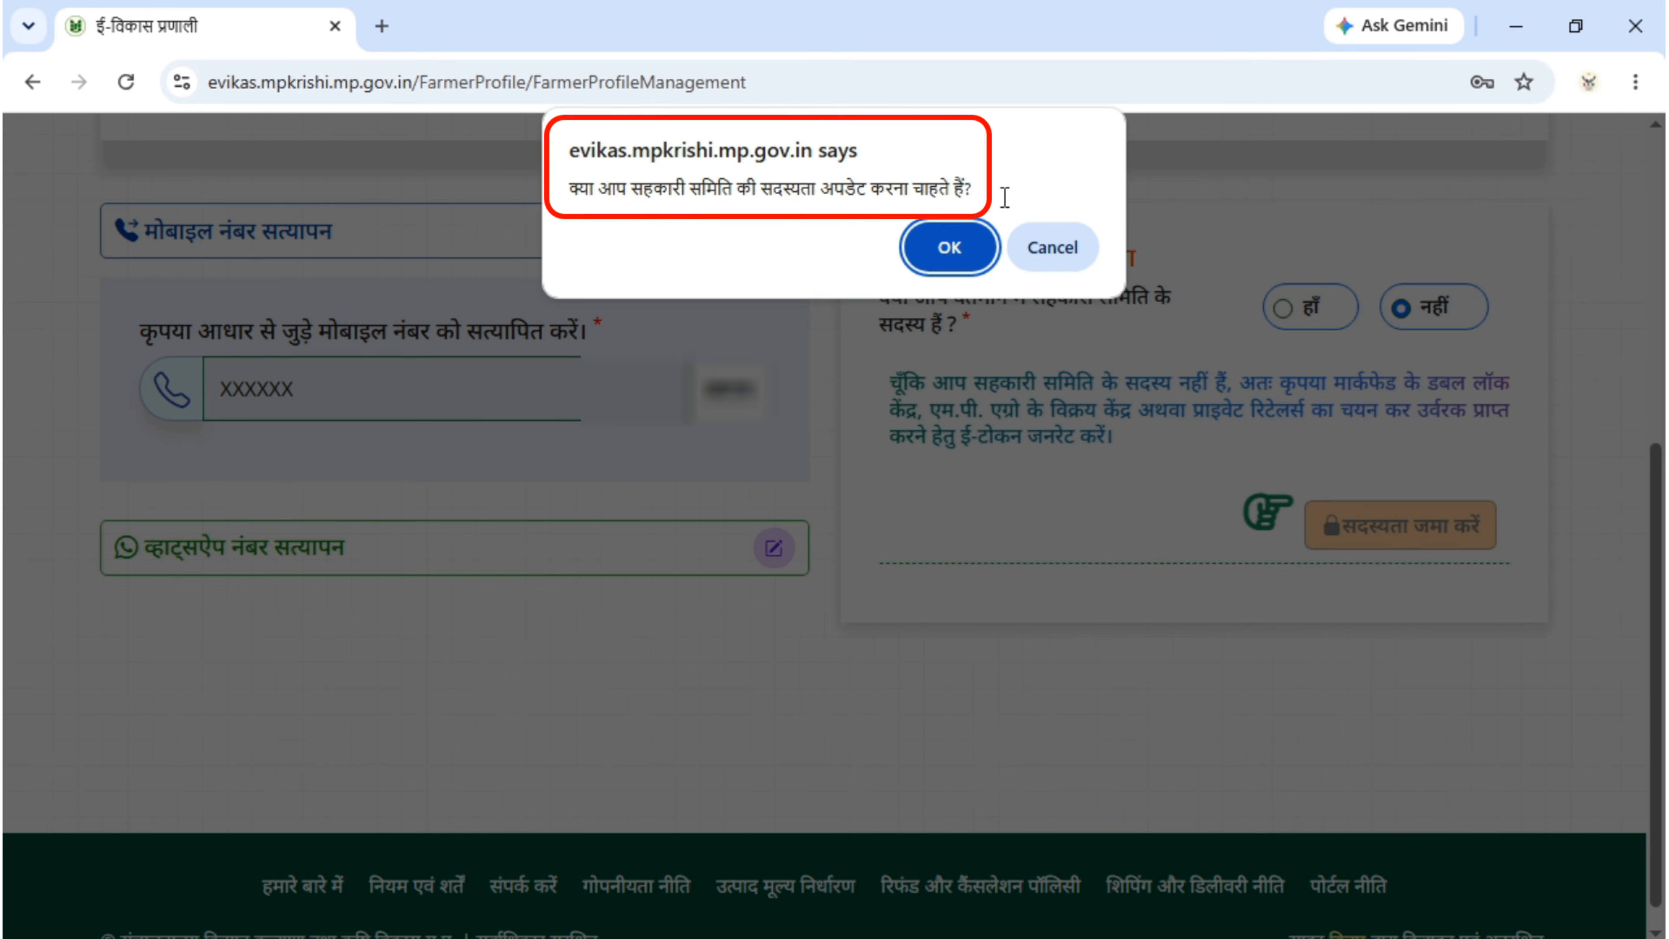
left_click(948, 263)
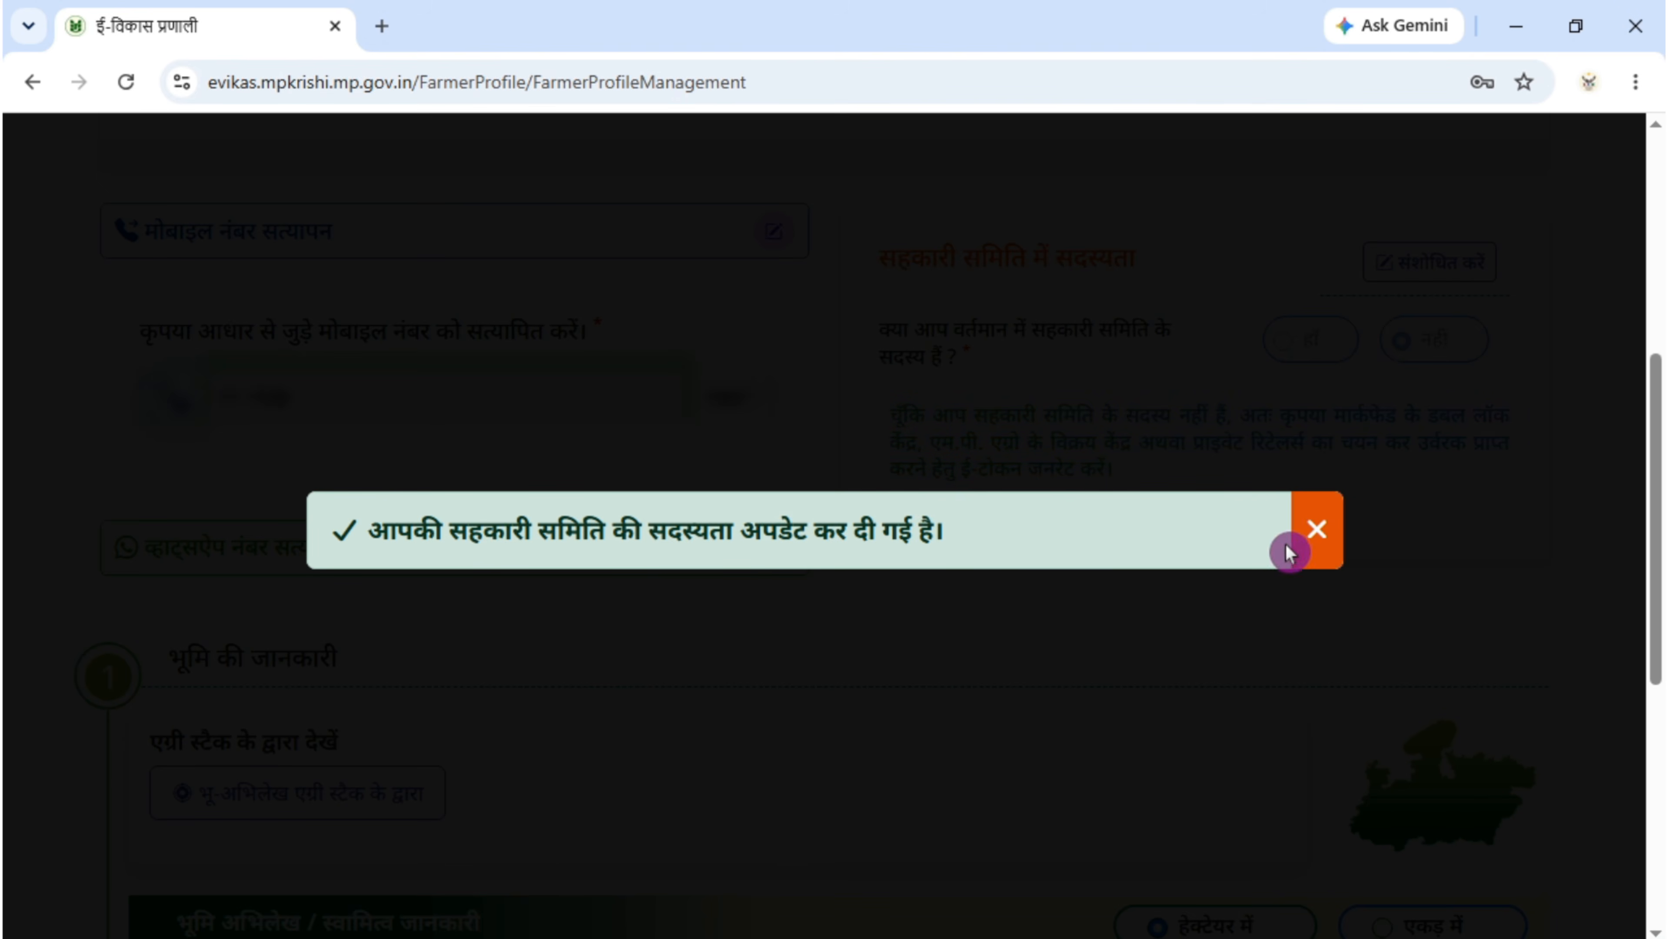
left_click(1334, 546)
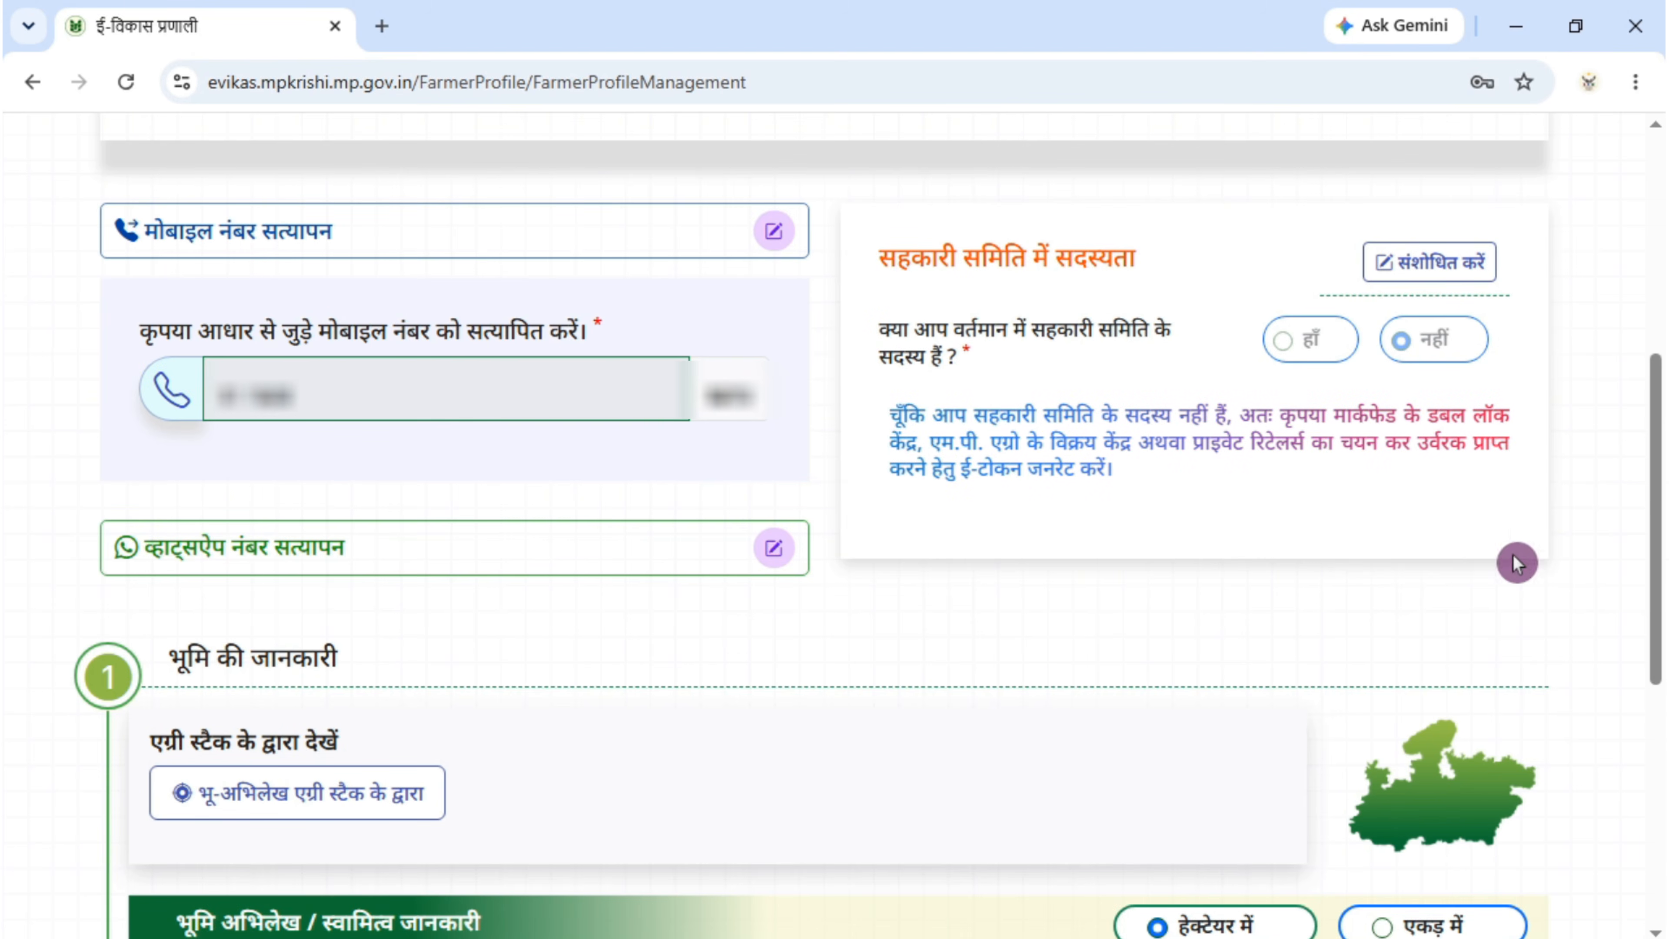
- Fetch the farmer's land records through Agri Stack (एग्री स्टैक) and confirm the request
scroll(1656, 476, "down", 5)
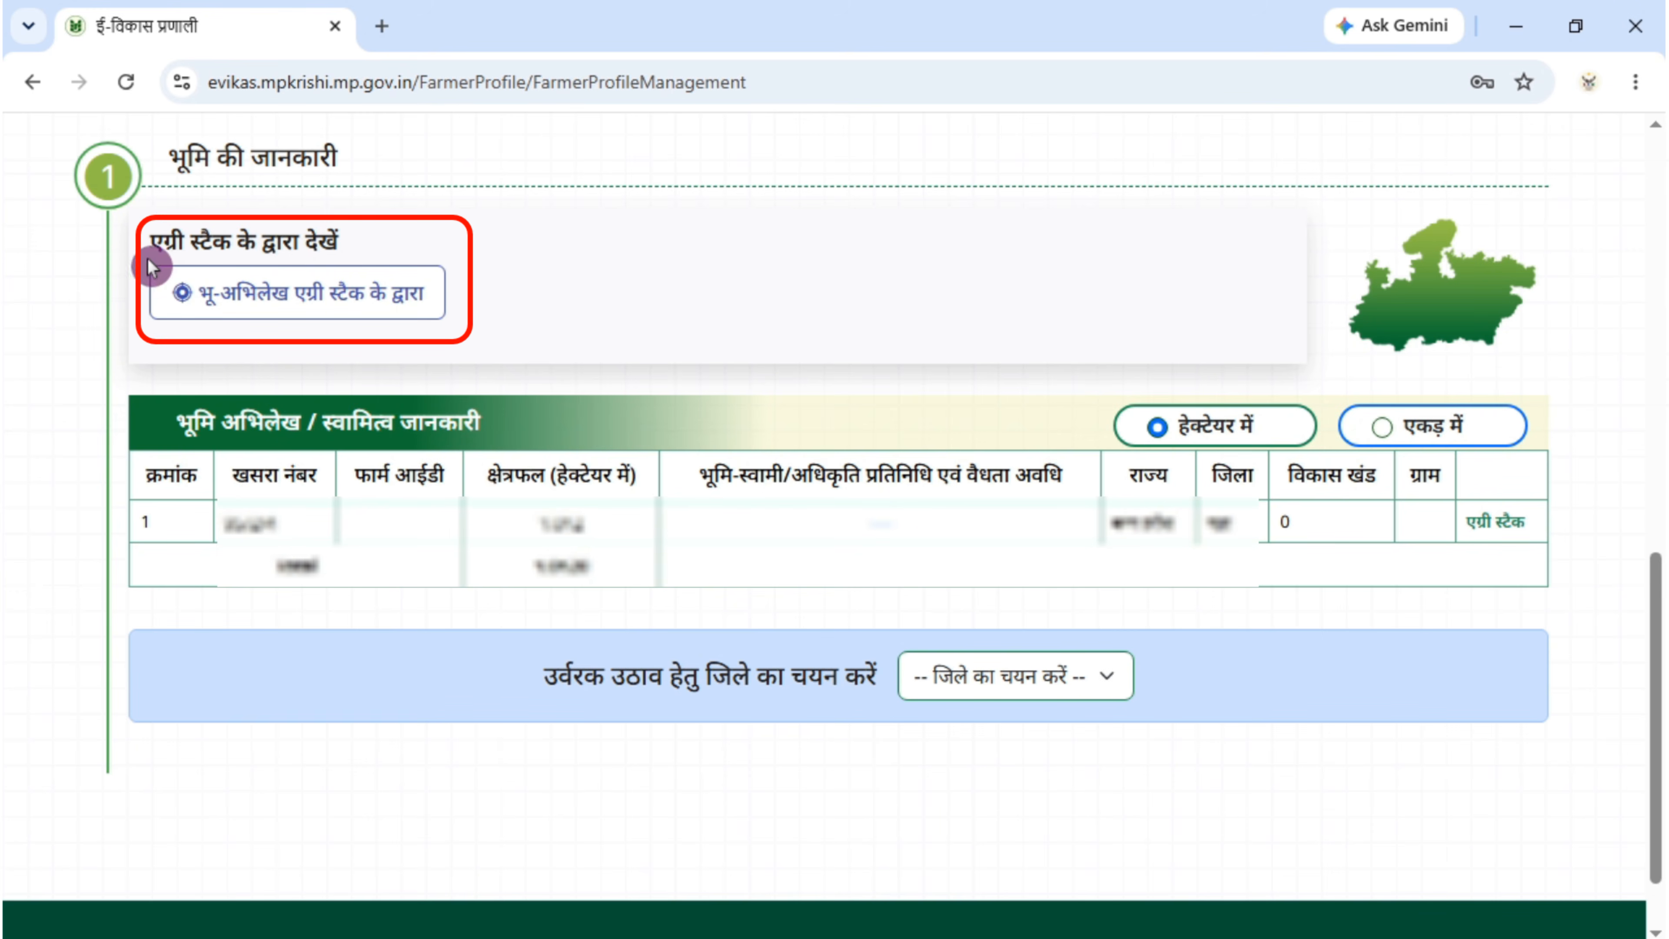
left_click(402, 290)
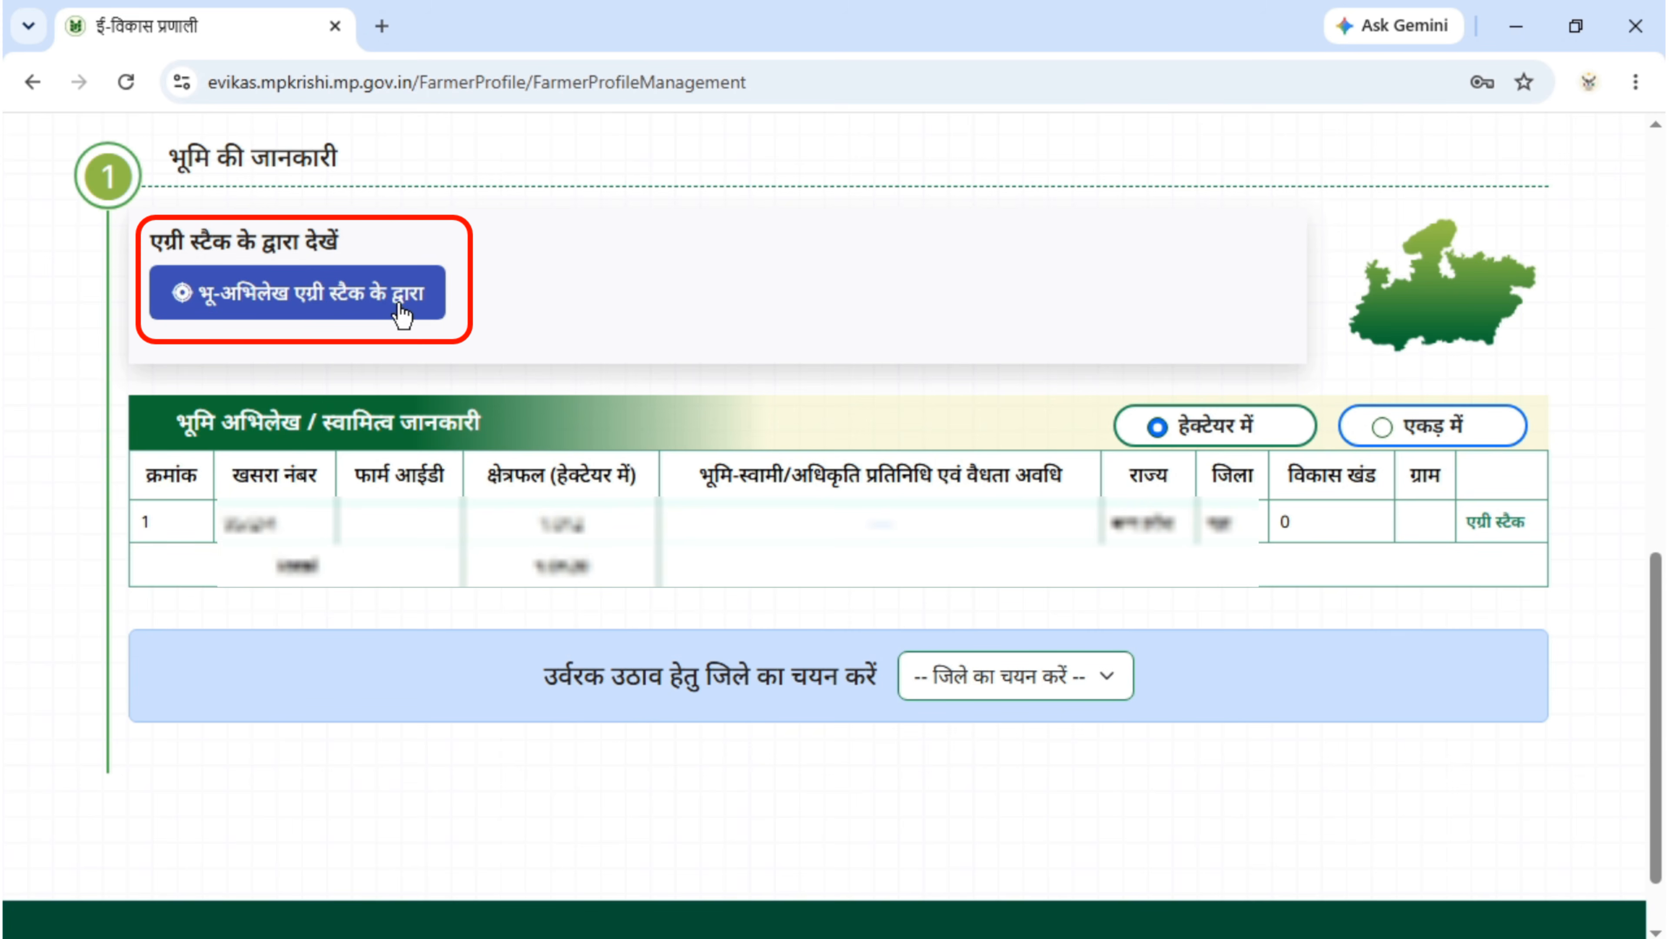
left_click(280, 304)
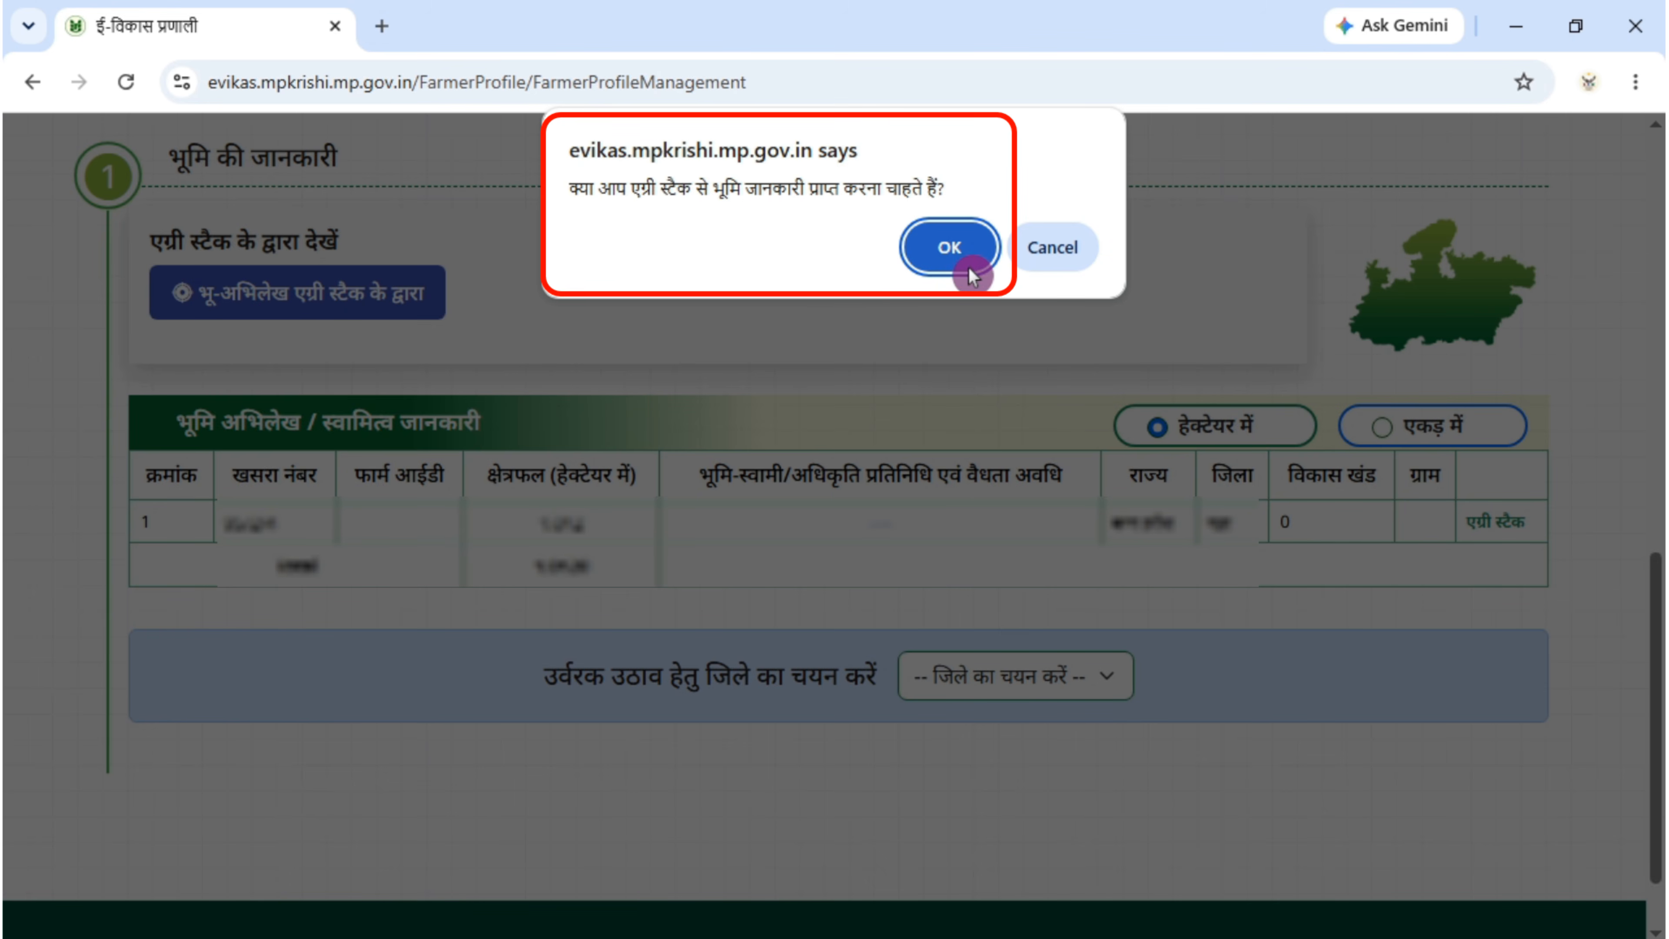
left_click(953, 253)
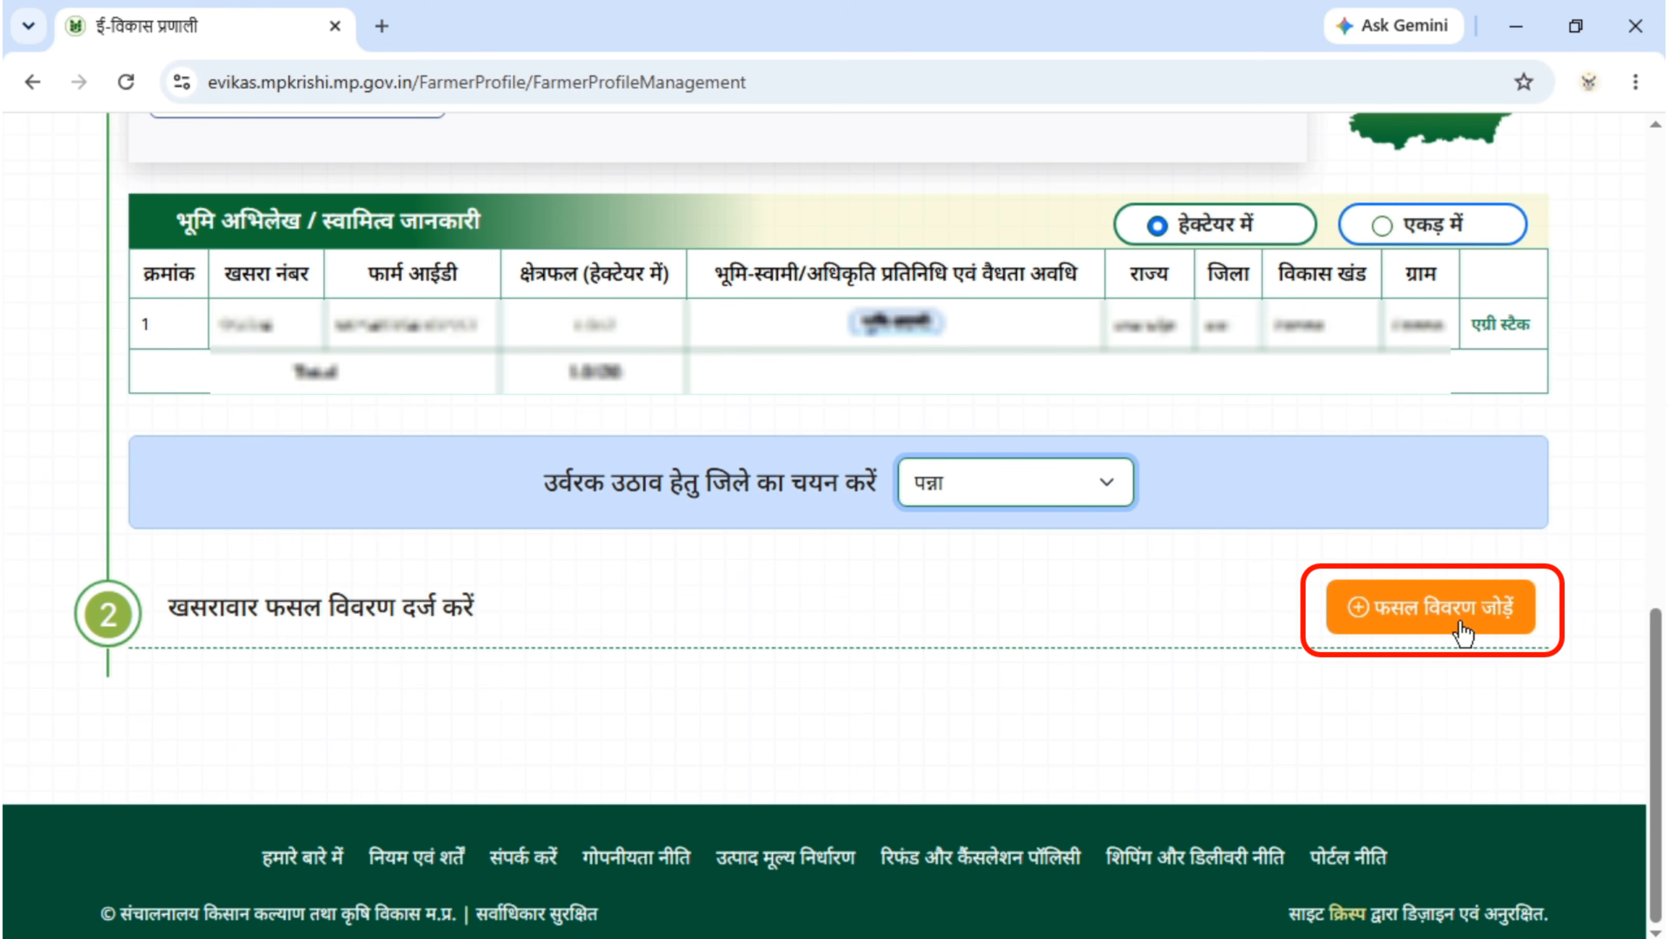
- Add crop sowing details with the same crop on all khasras (हाँ), crop type कृषि and crop धान, and submit them
left_click(1410, 639)
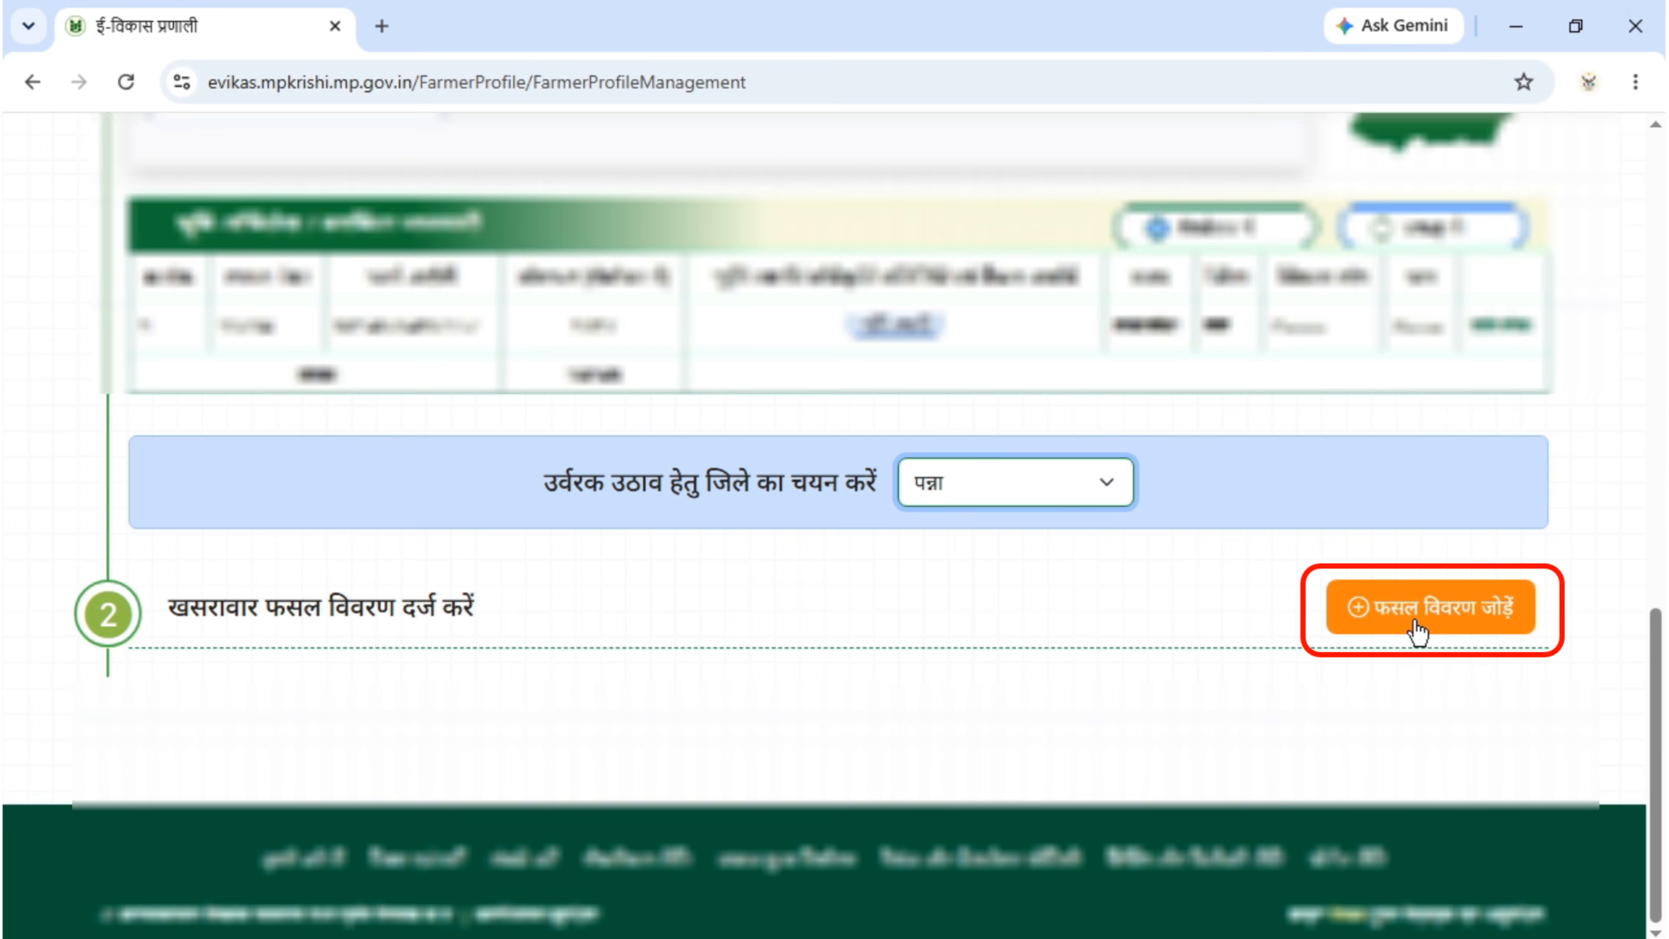
left_click(1413, 619)
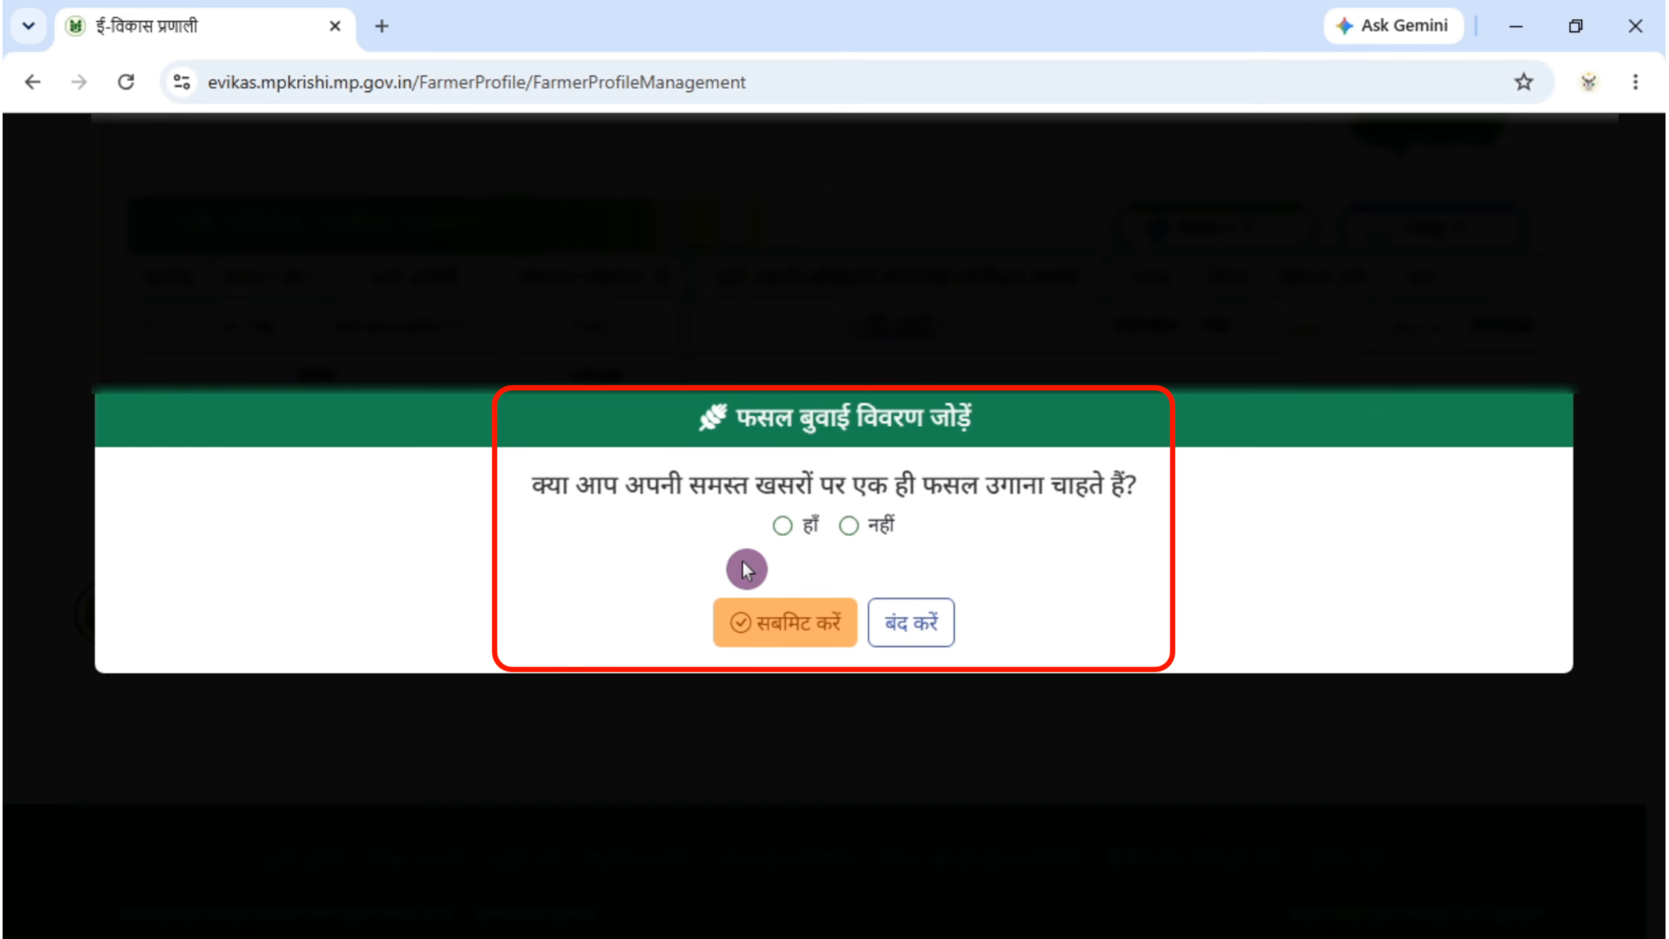
left_click(784, 526)
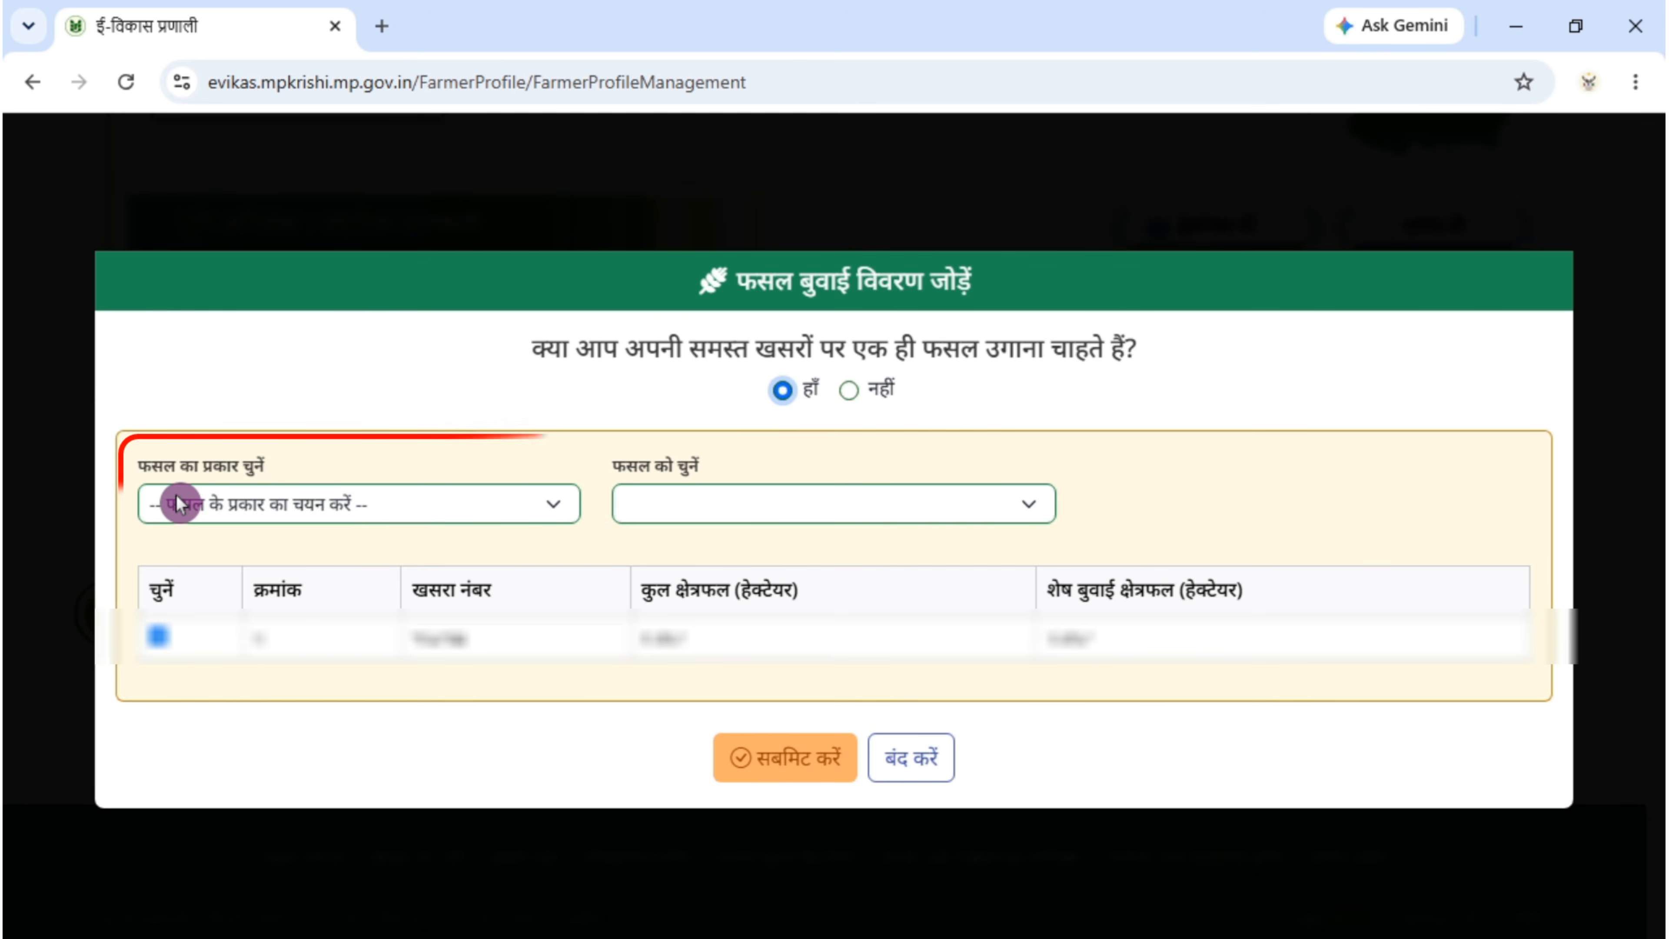
left_click(314, 504)
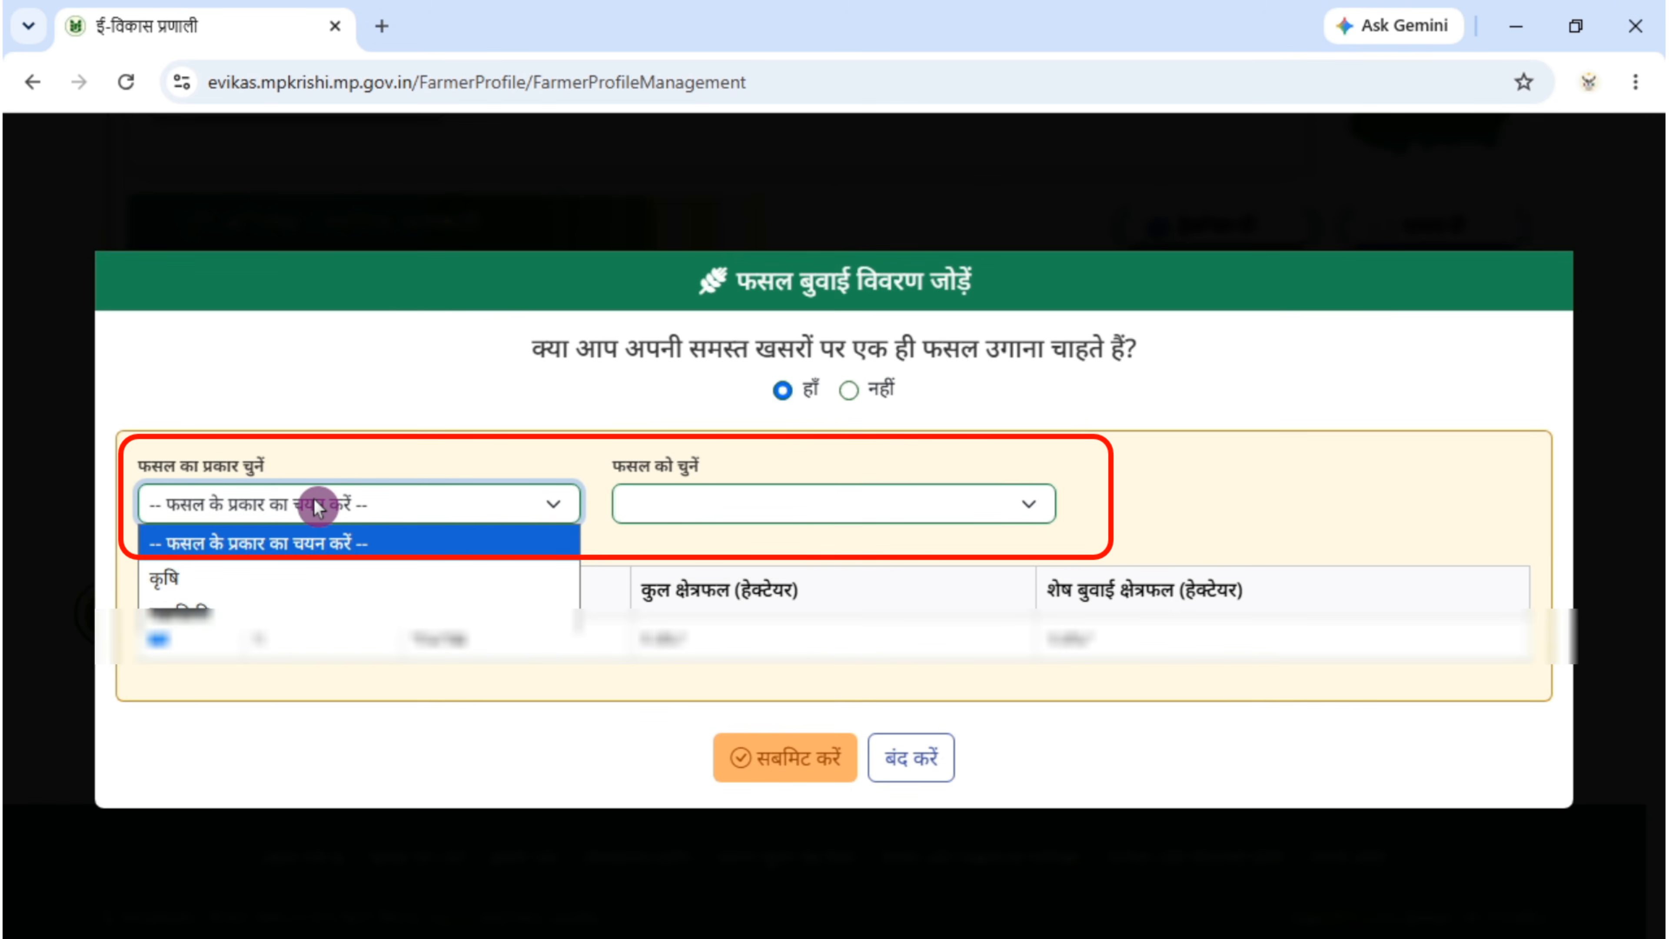
left_click(214, 585)
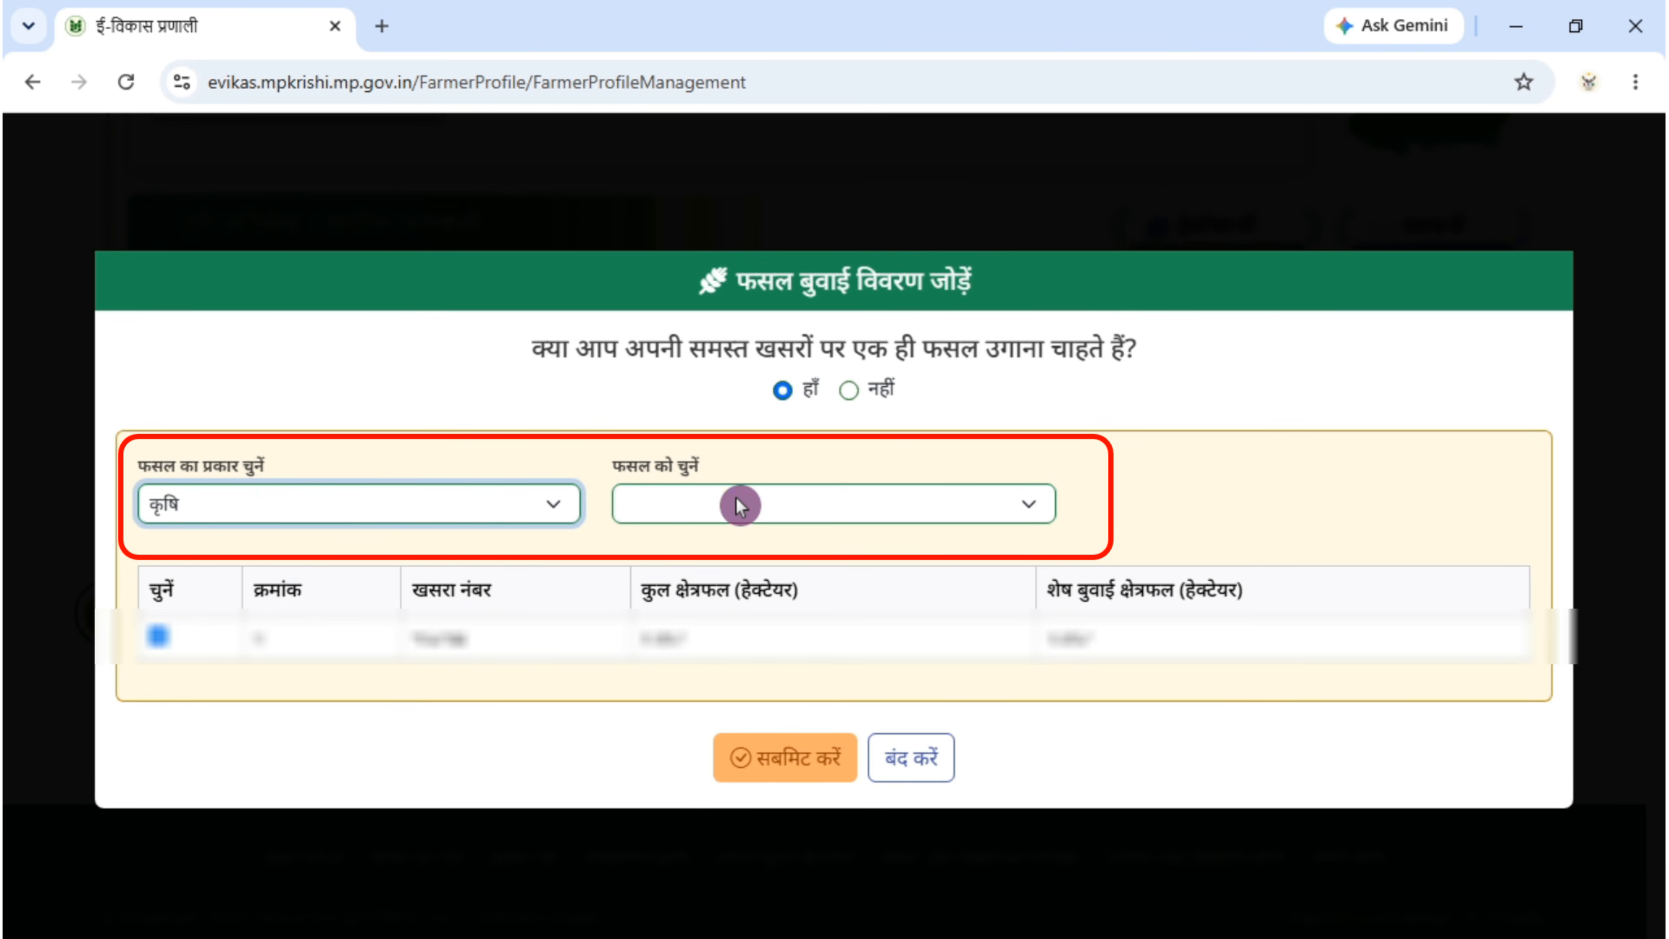
left_click(904, 508)
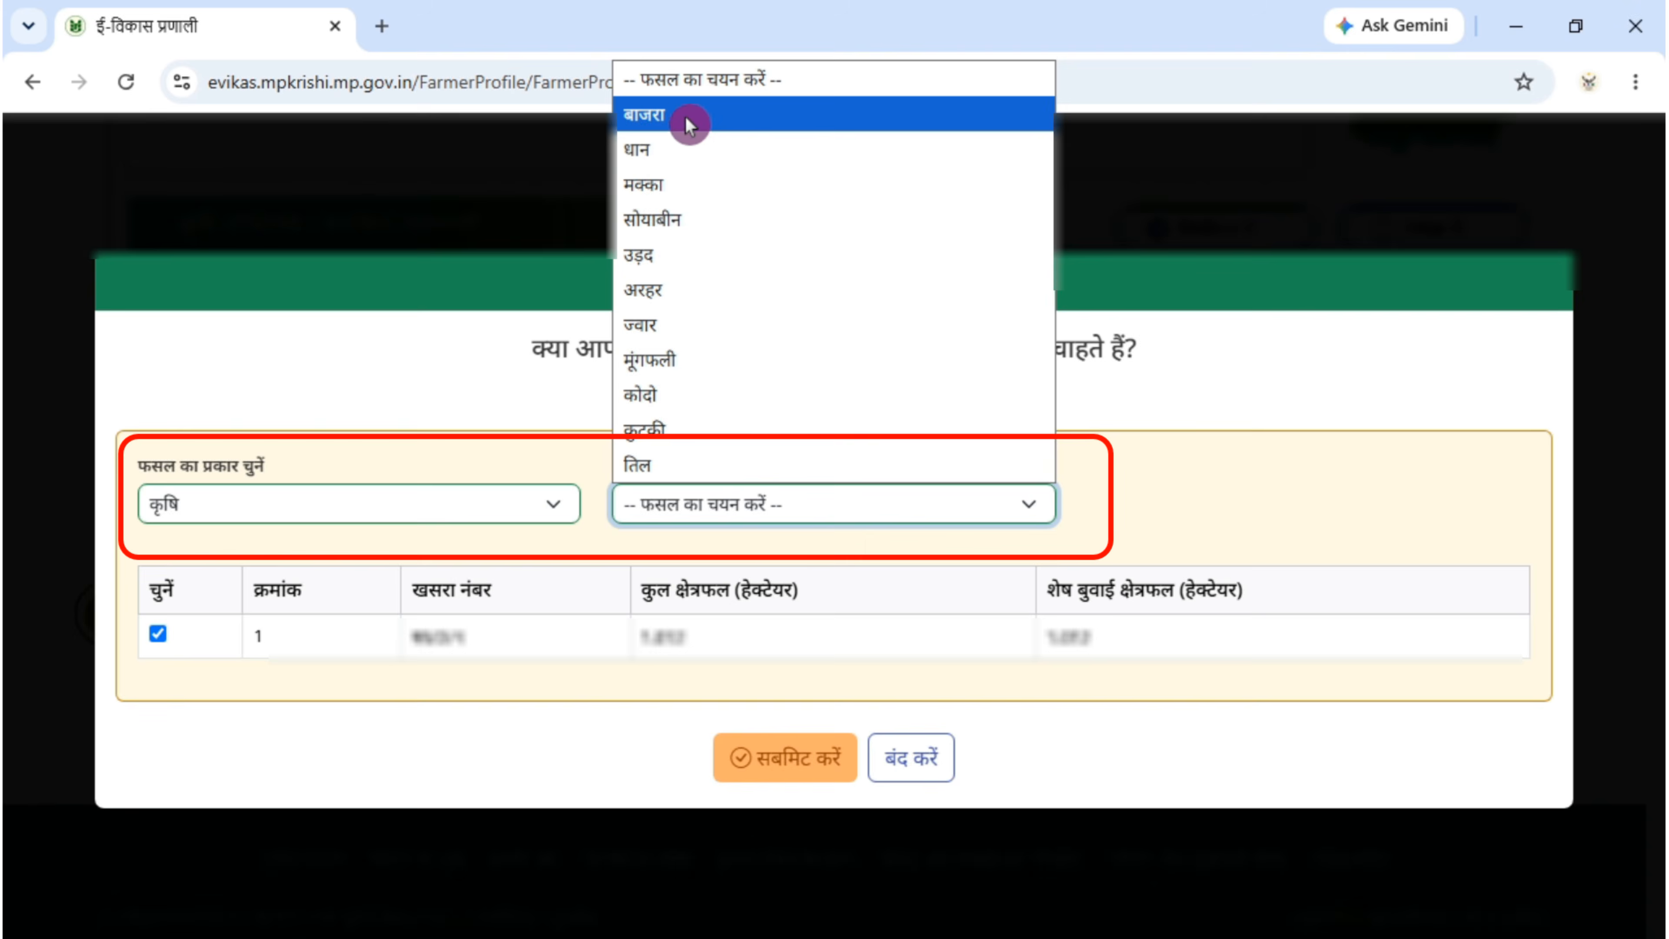
left_click(683, 142)
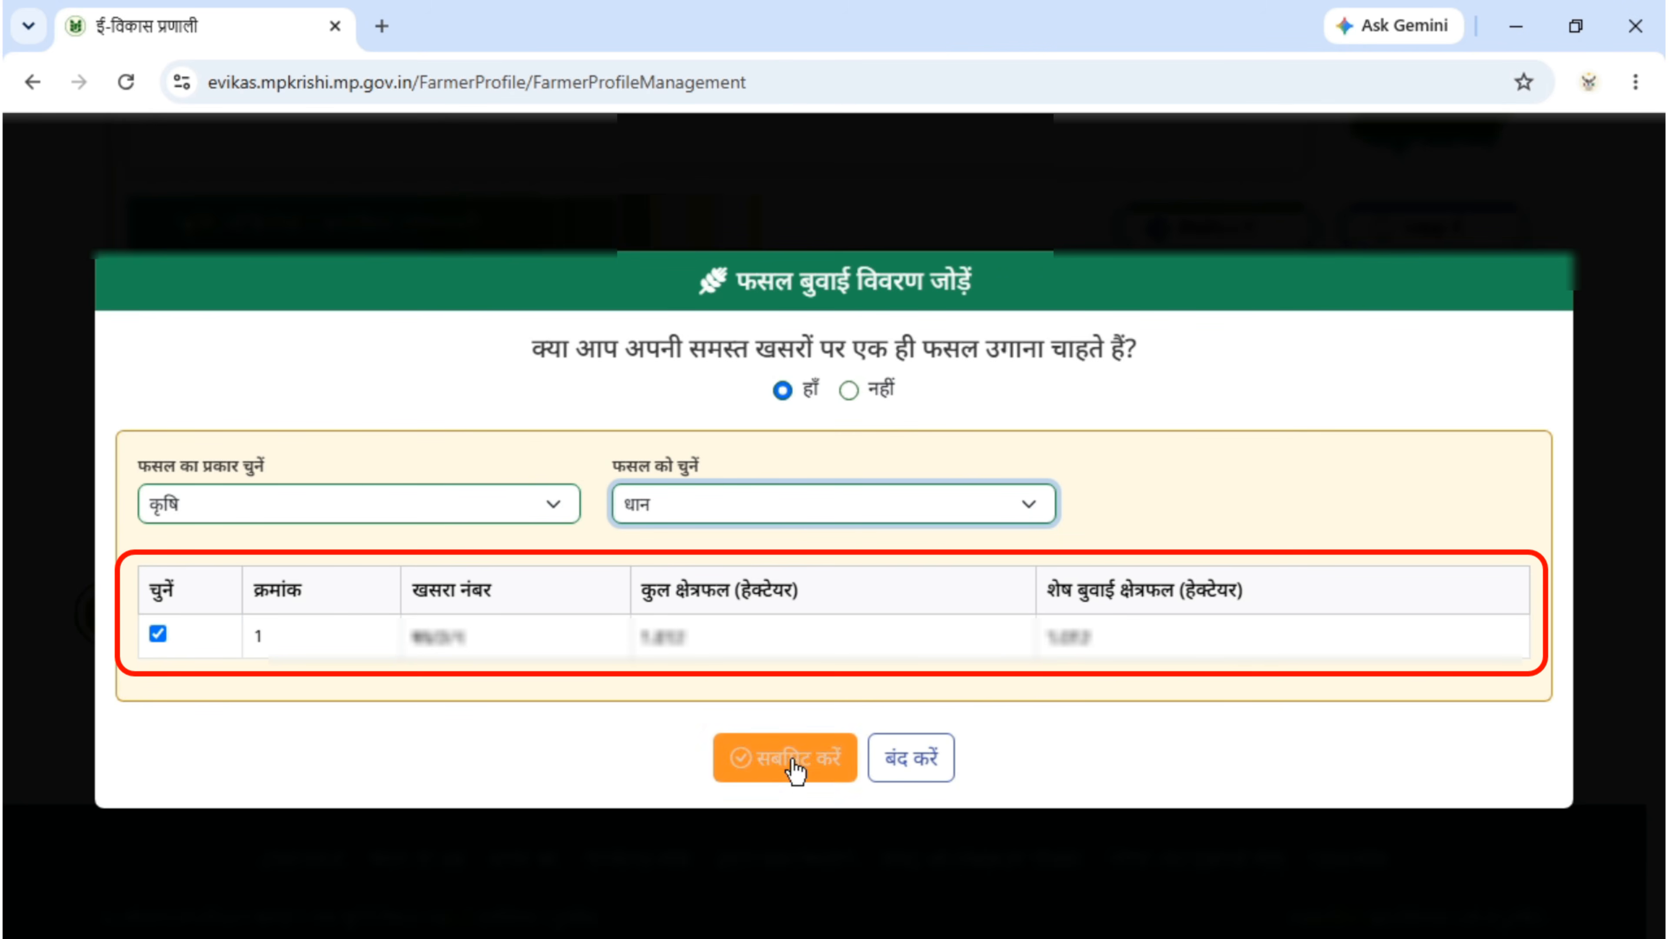
left_click(772, 771)
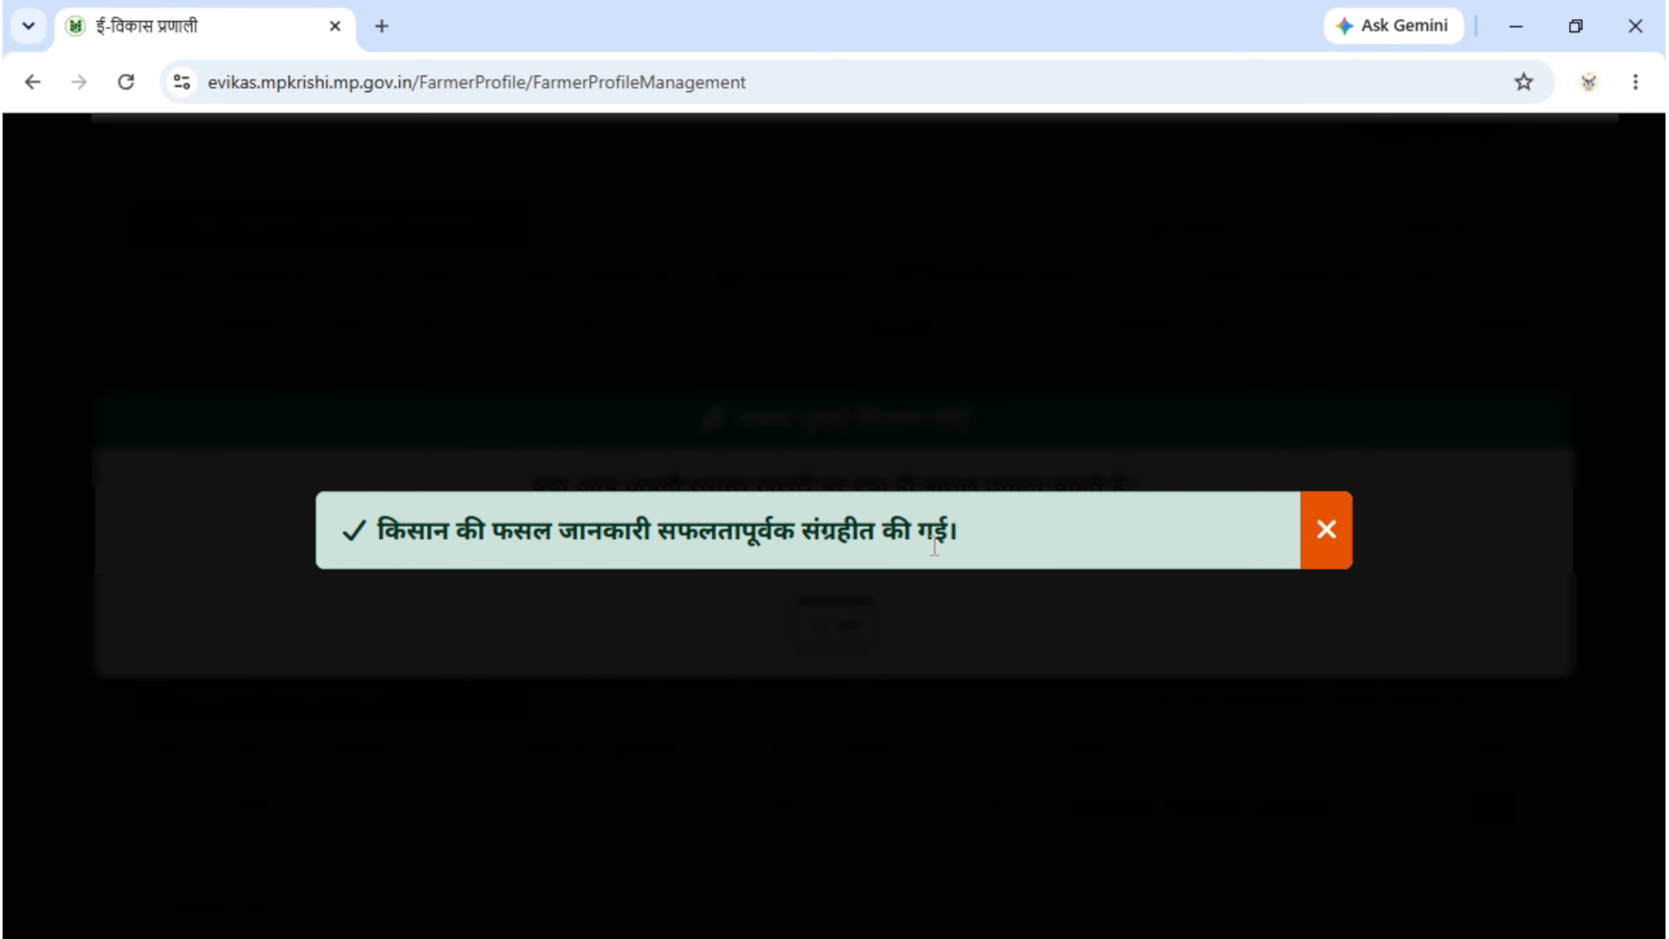
left_click(1329, 533)
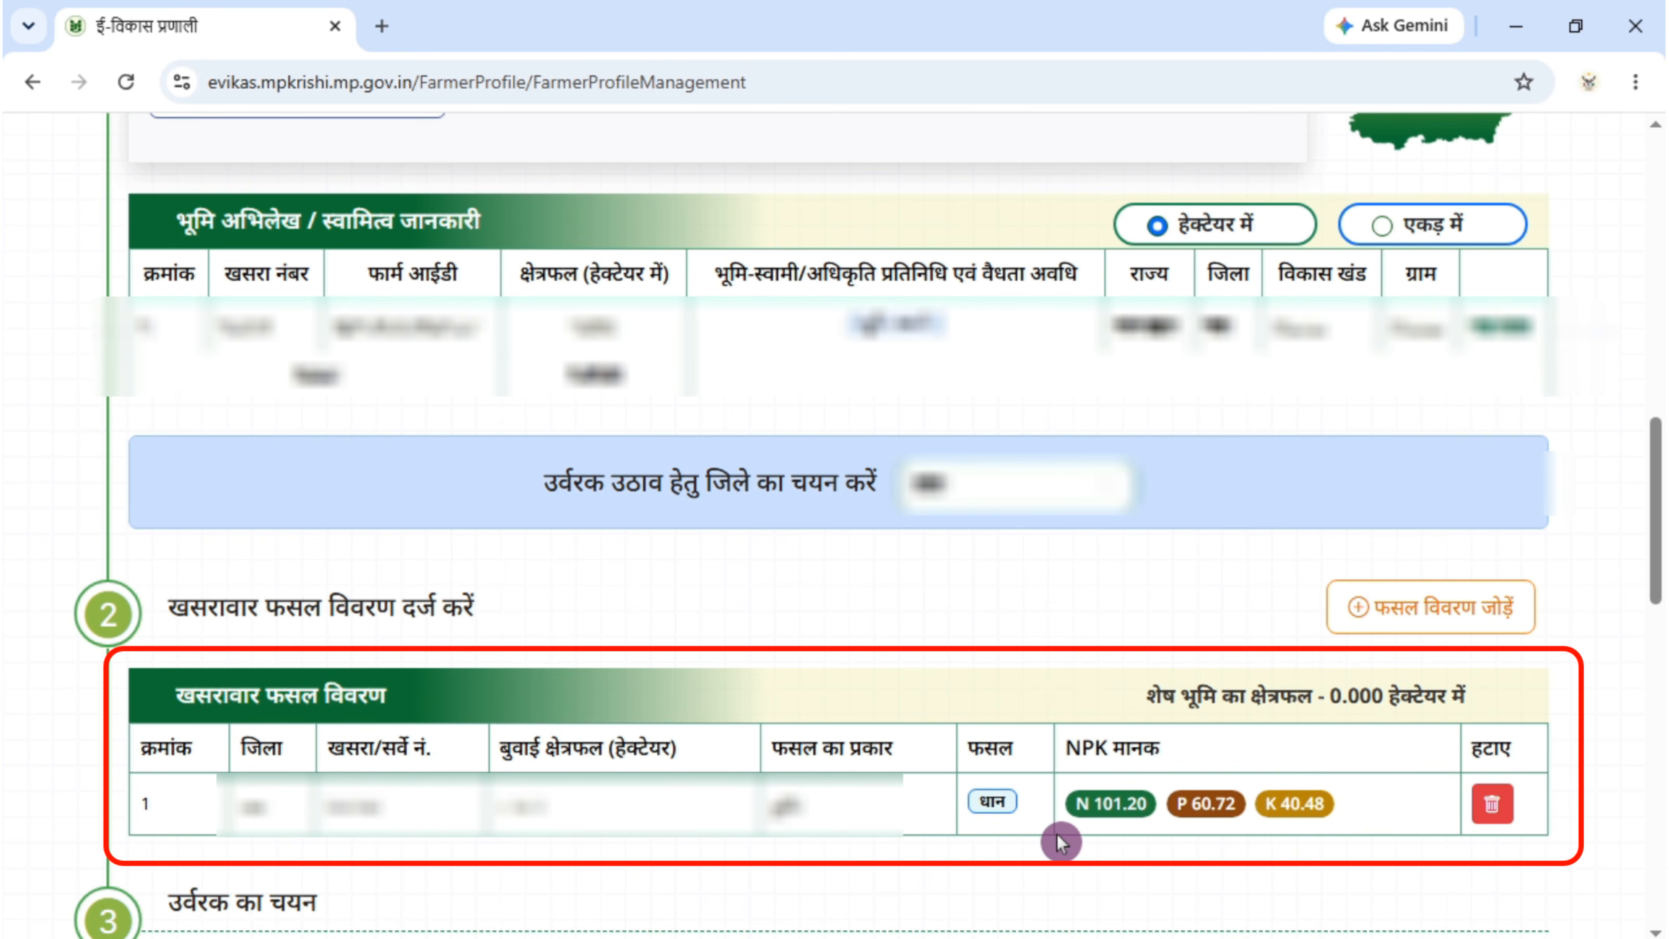
- Try to select UREA as the fertilizer type in the fertilizer selection section
scroll(838, 719, "down", 10)
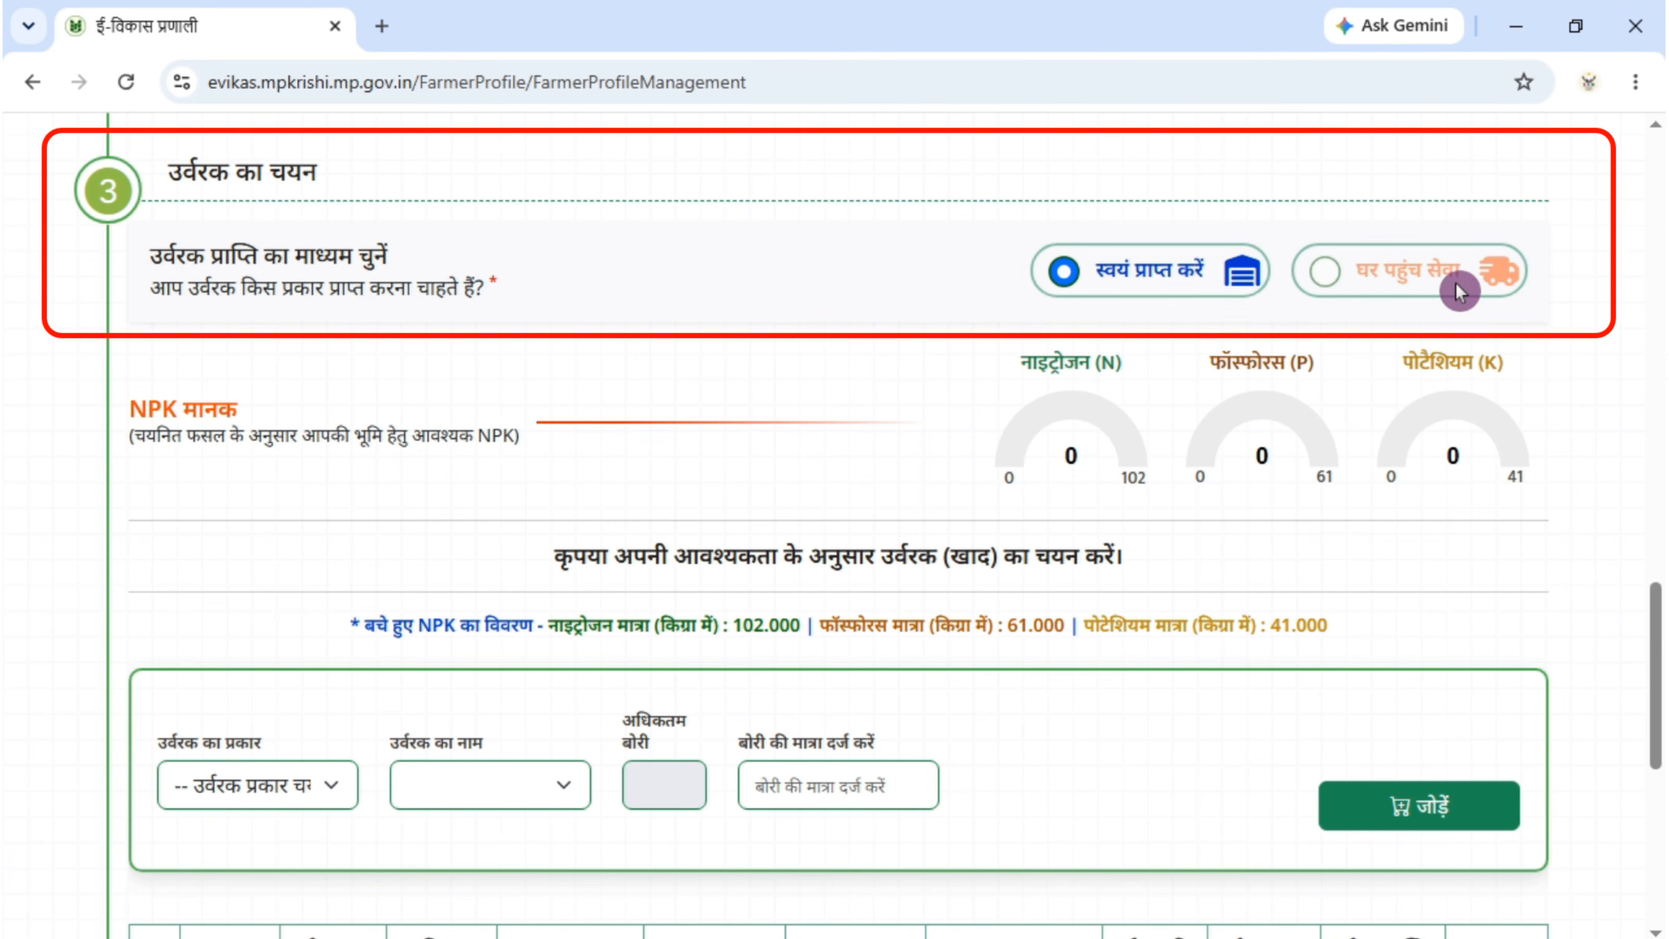
mouse_move(1388, 297)
scroll(339, 343, "down", 5)
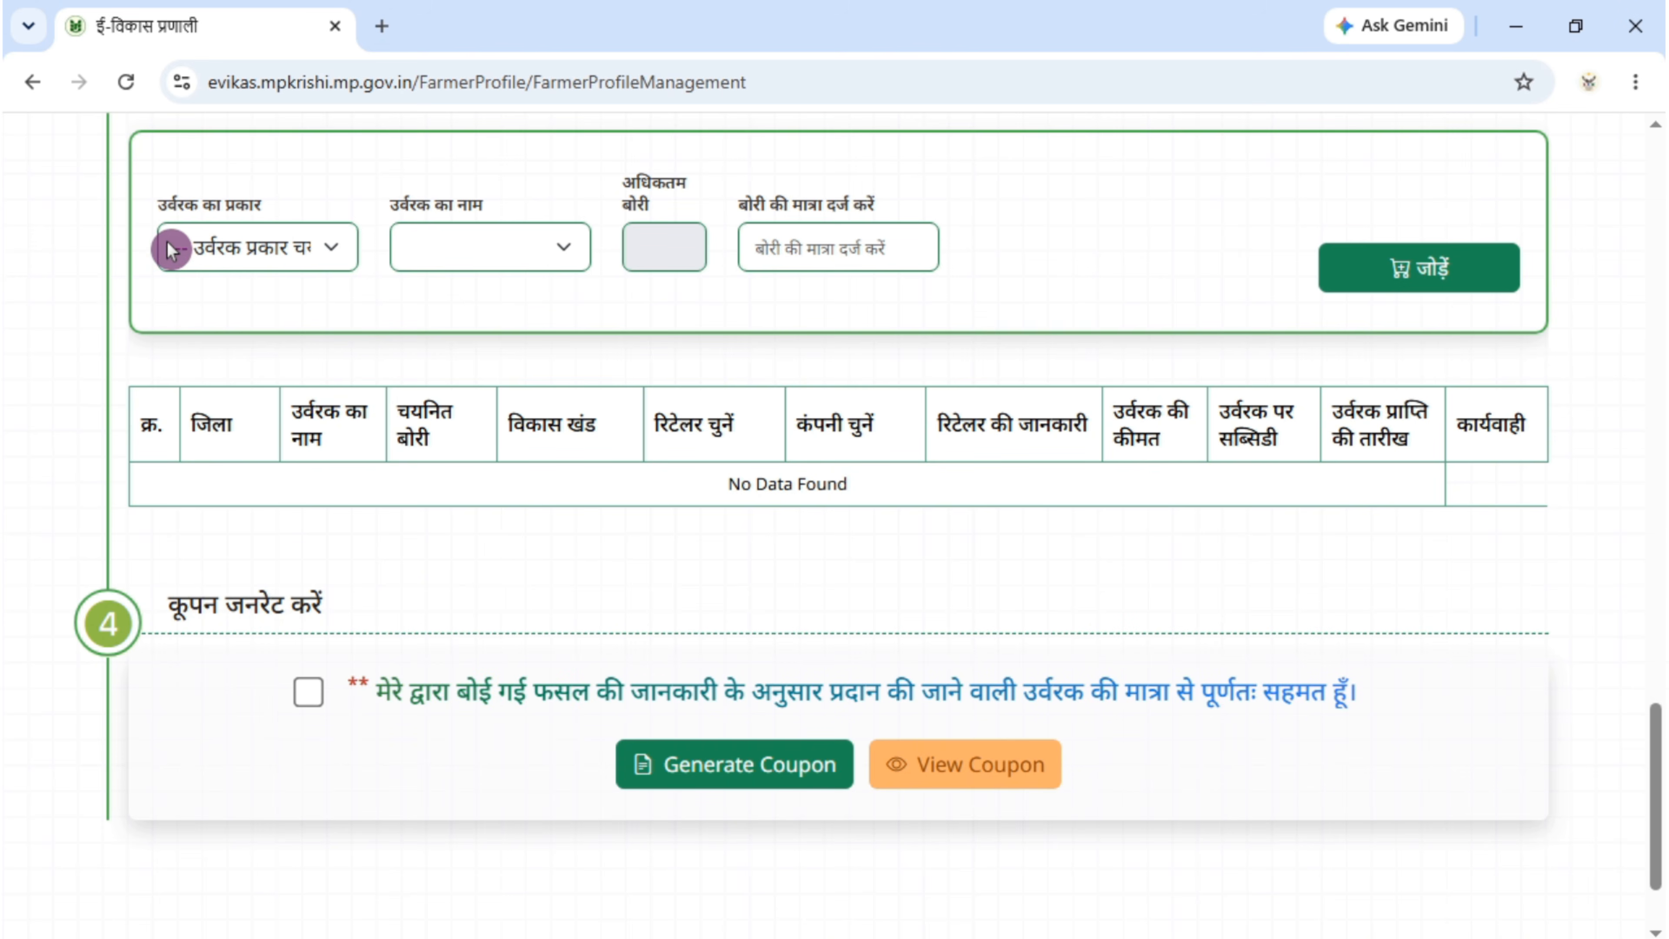
left_click(334, 250)
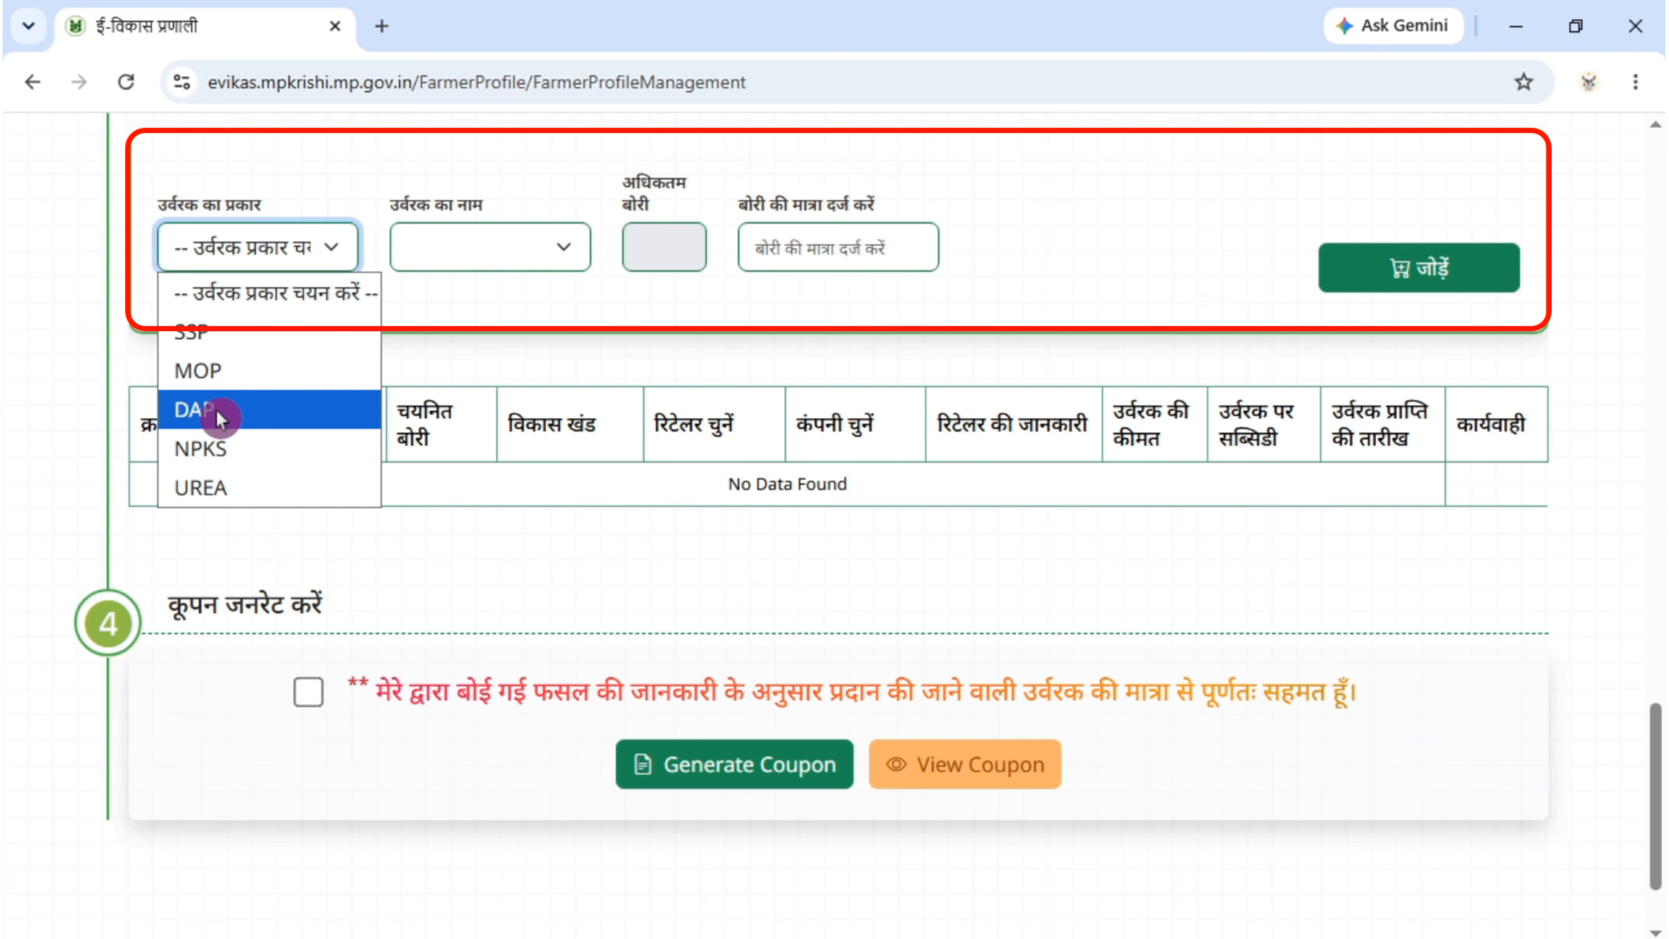
left_click(266, 488)
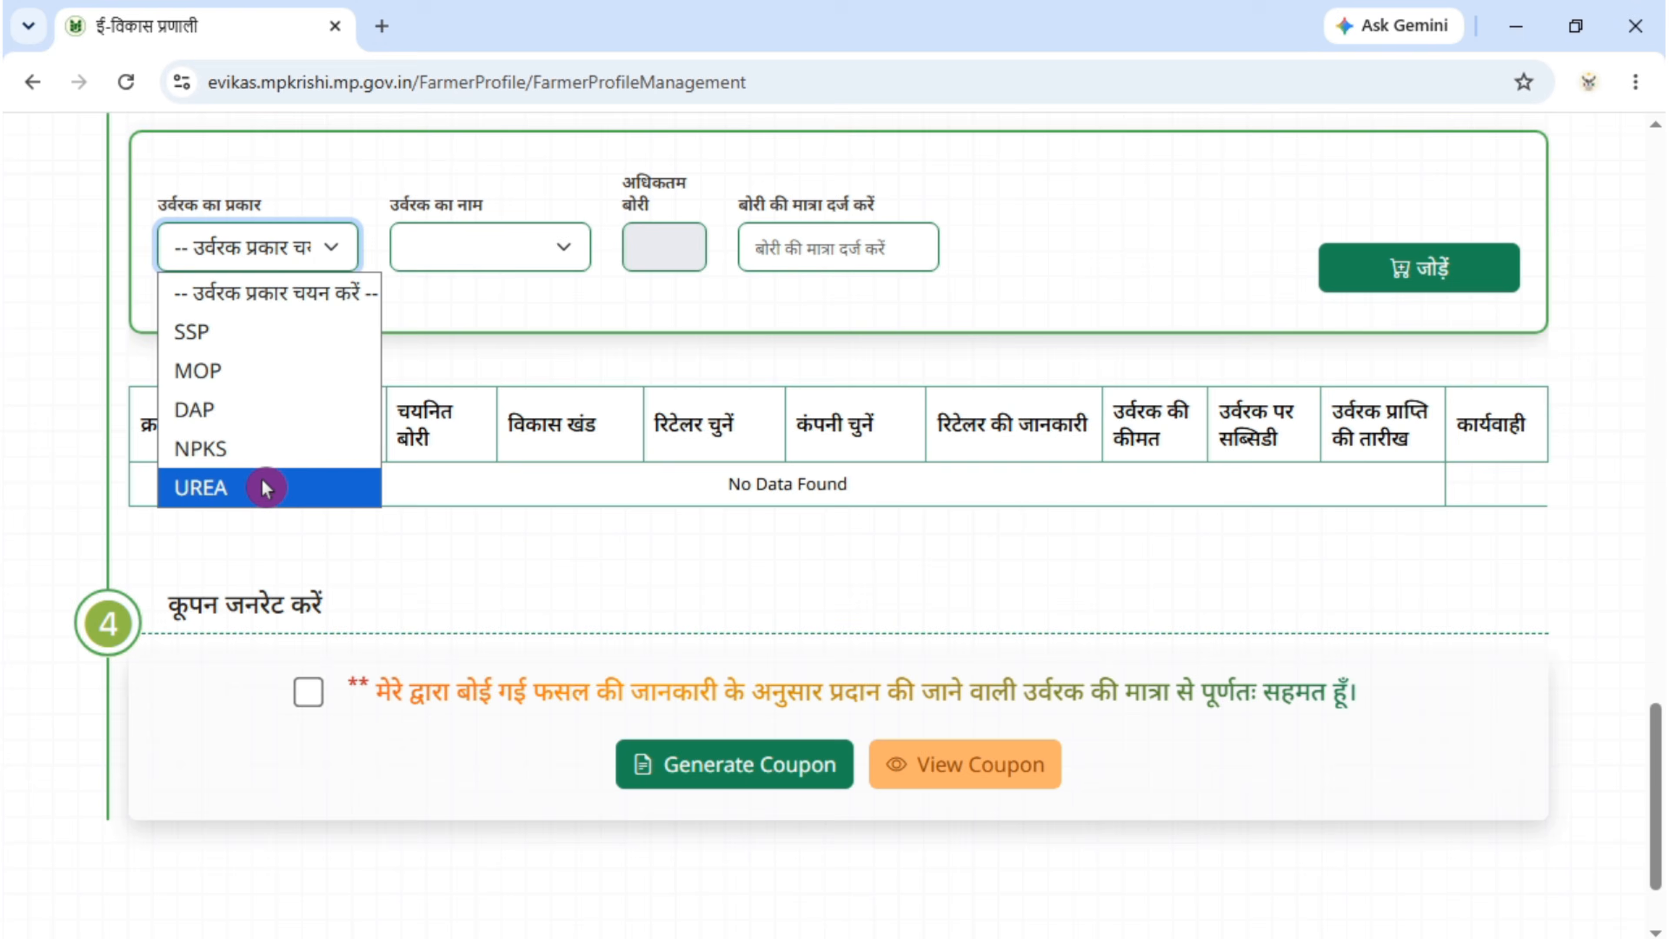
left_click(263, 485)
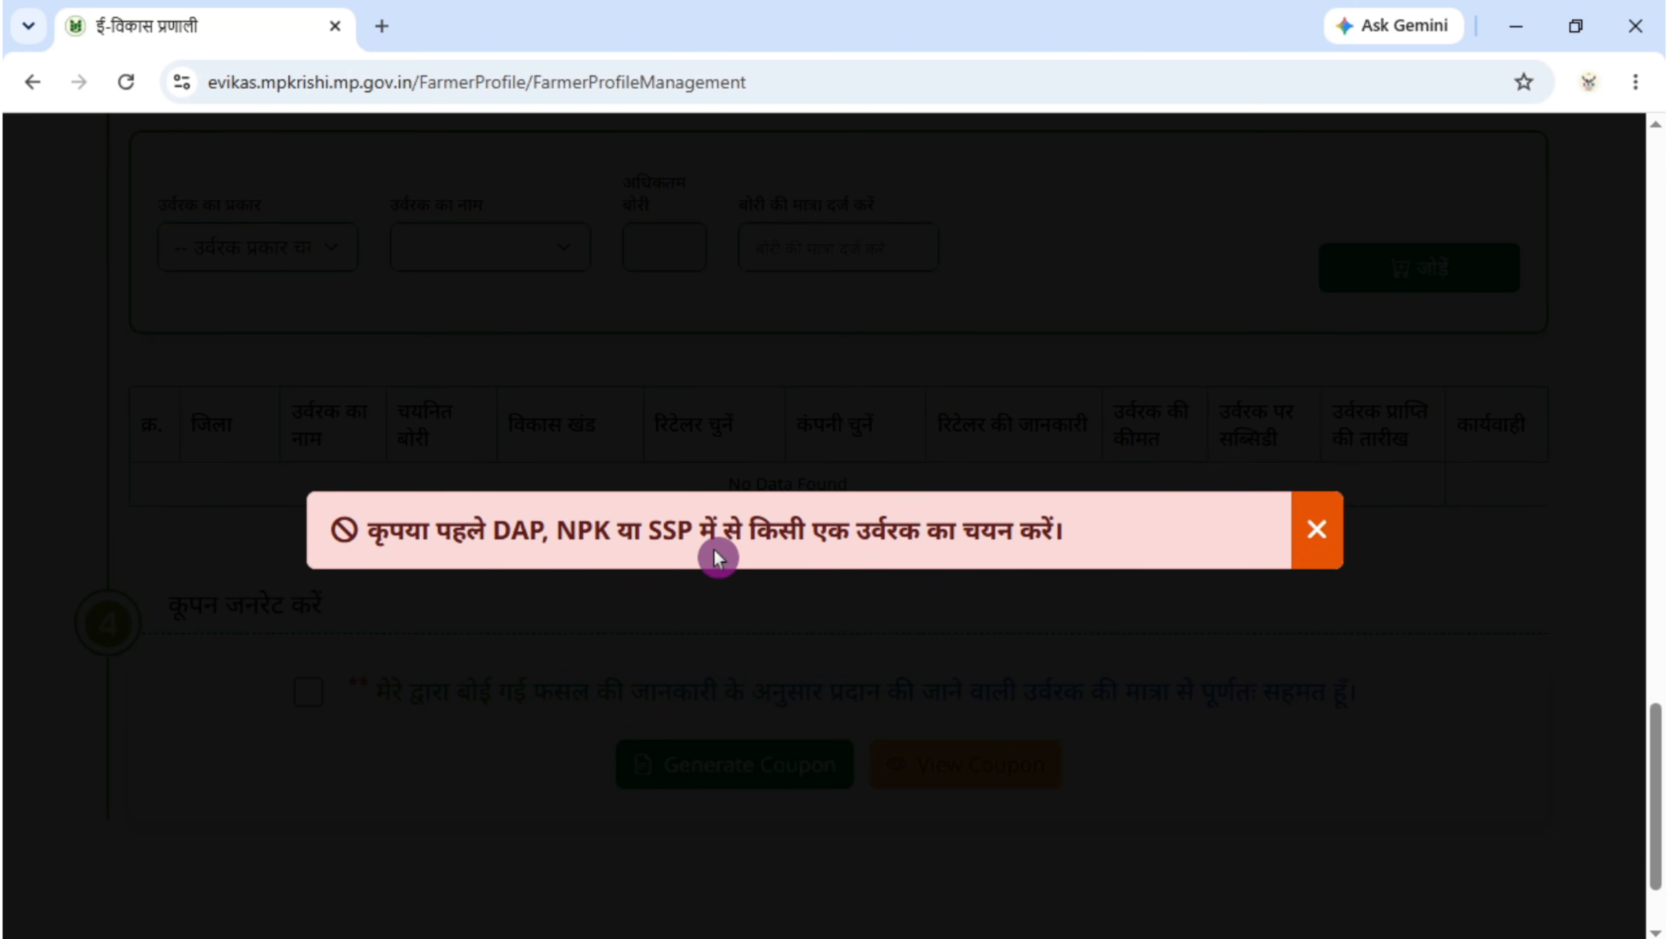
left_click(925, 553)
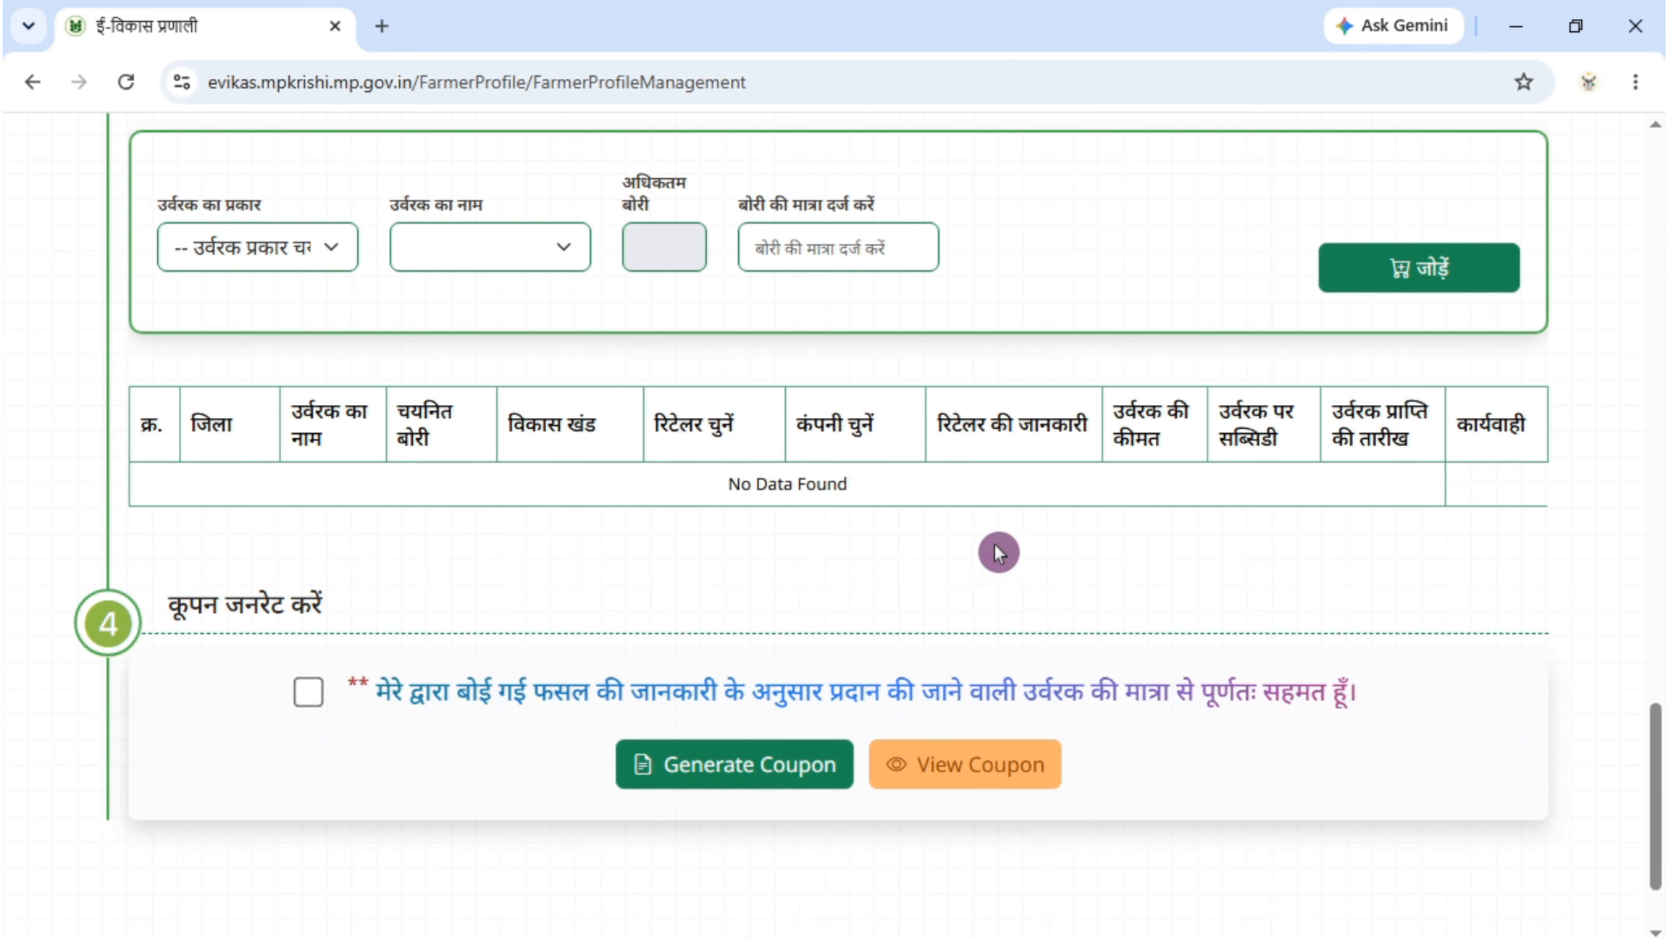
left_click(344, 249)
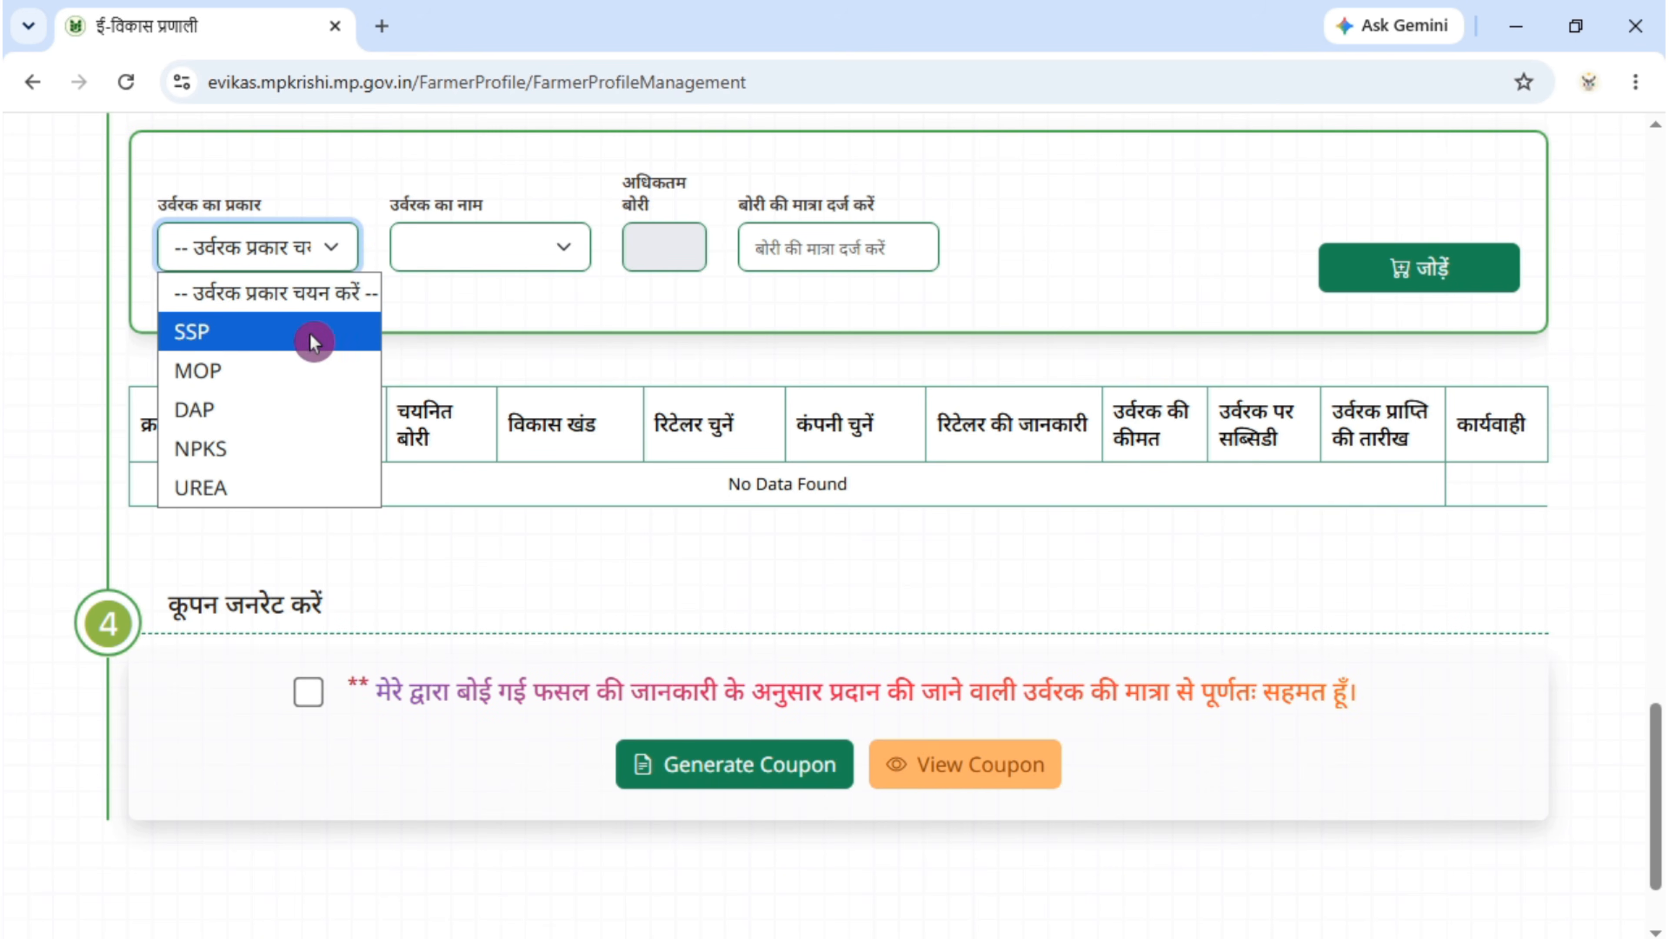
left_click(242, 488)
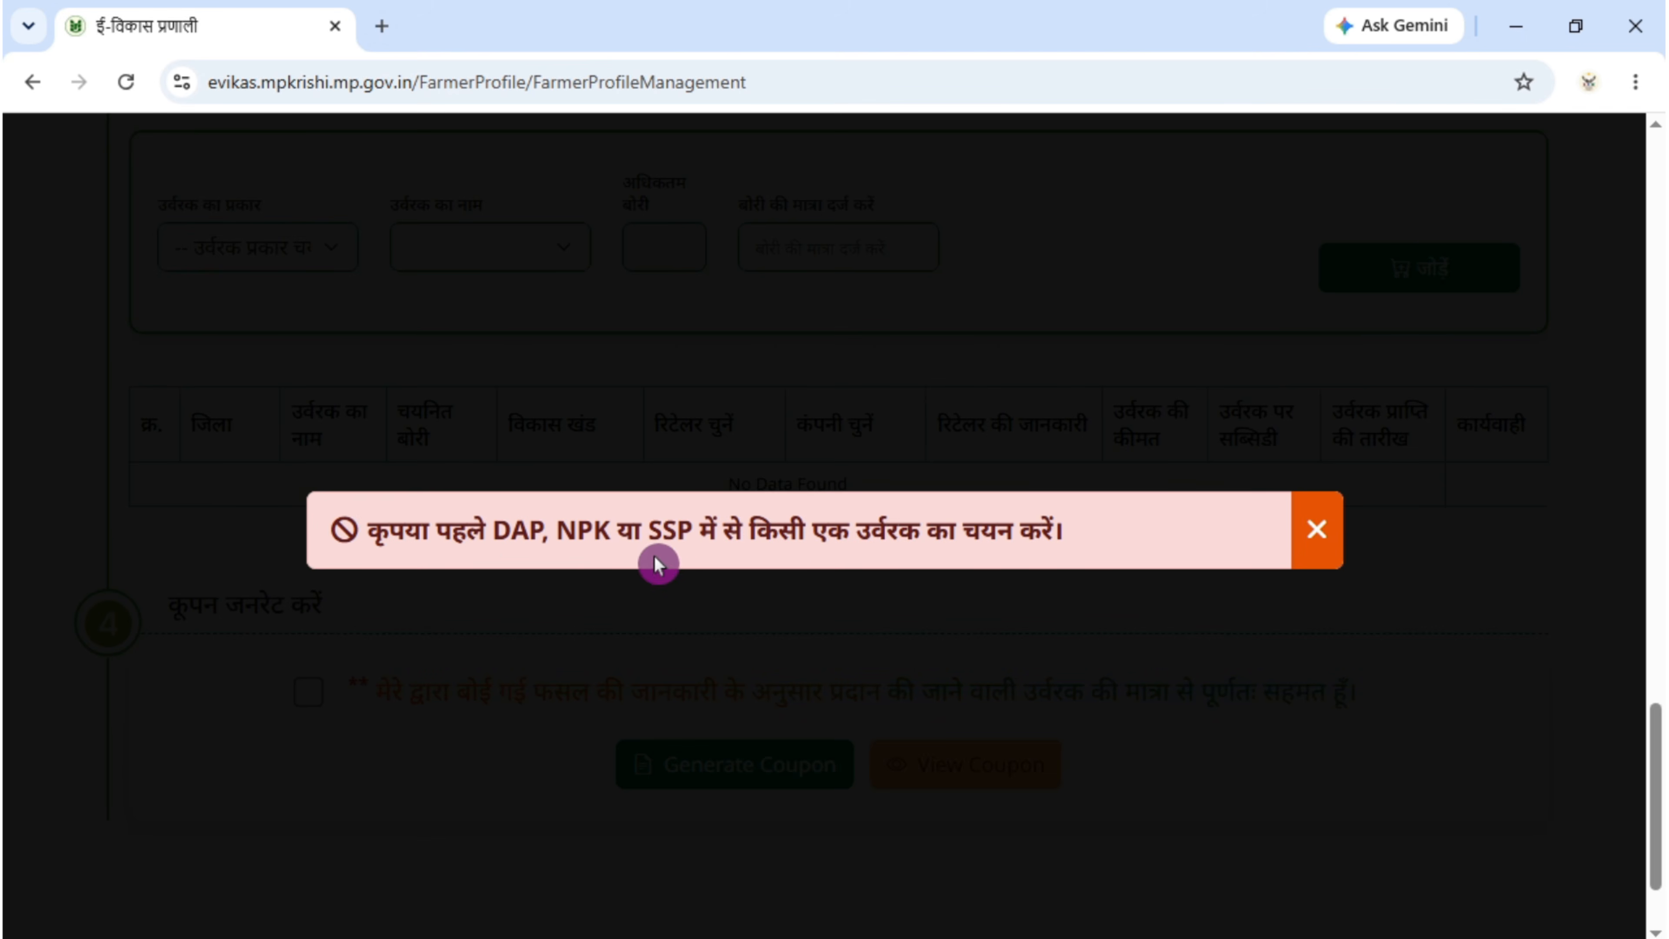
- Add DAP as the fertilizer, with type DAP, name DAP and a quantity of 1 bag, to the fertilizer list
left_click(1316, 530)
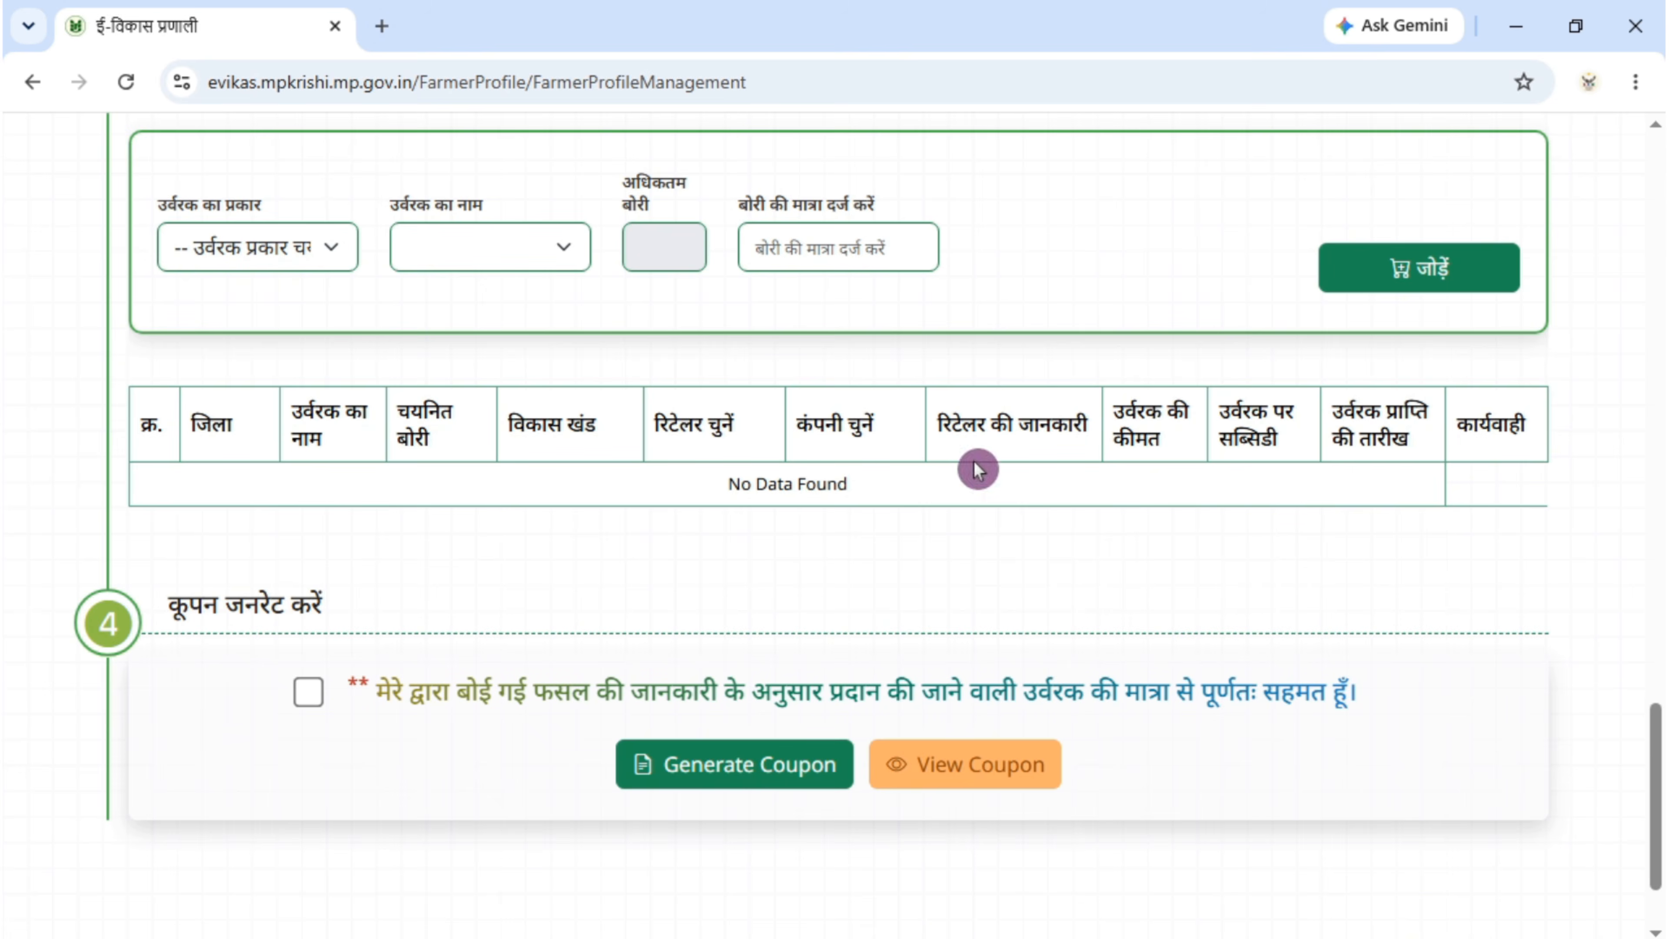
left_click(299, 263)
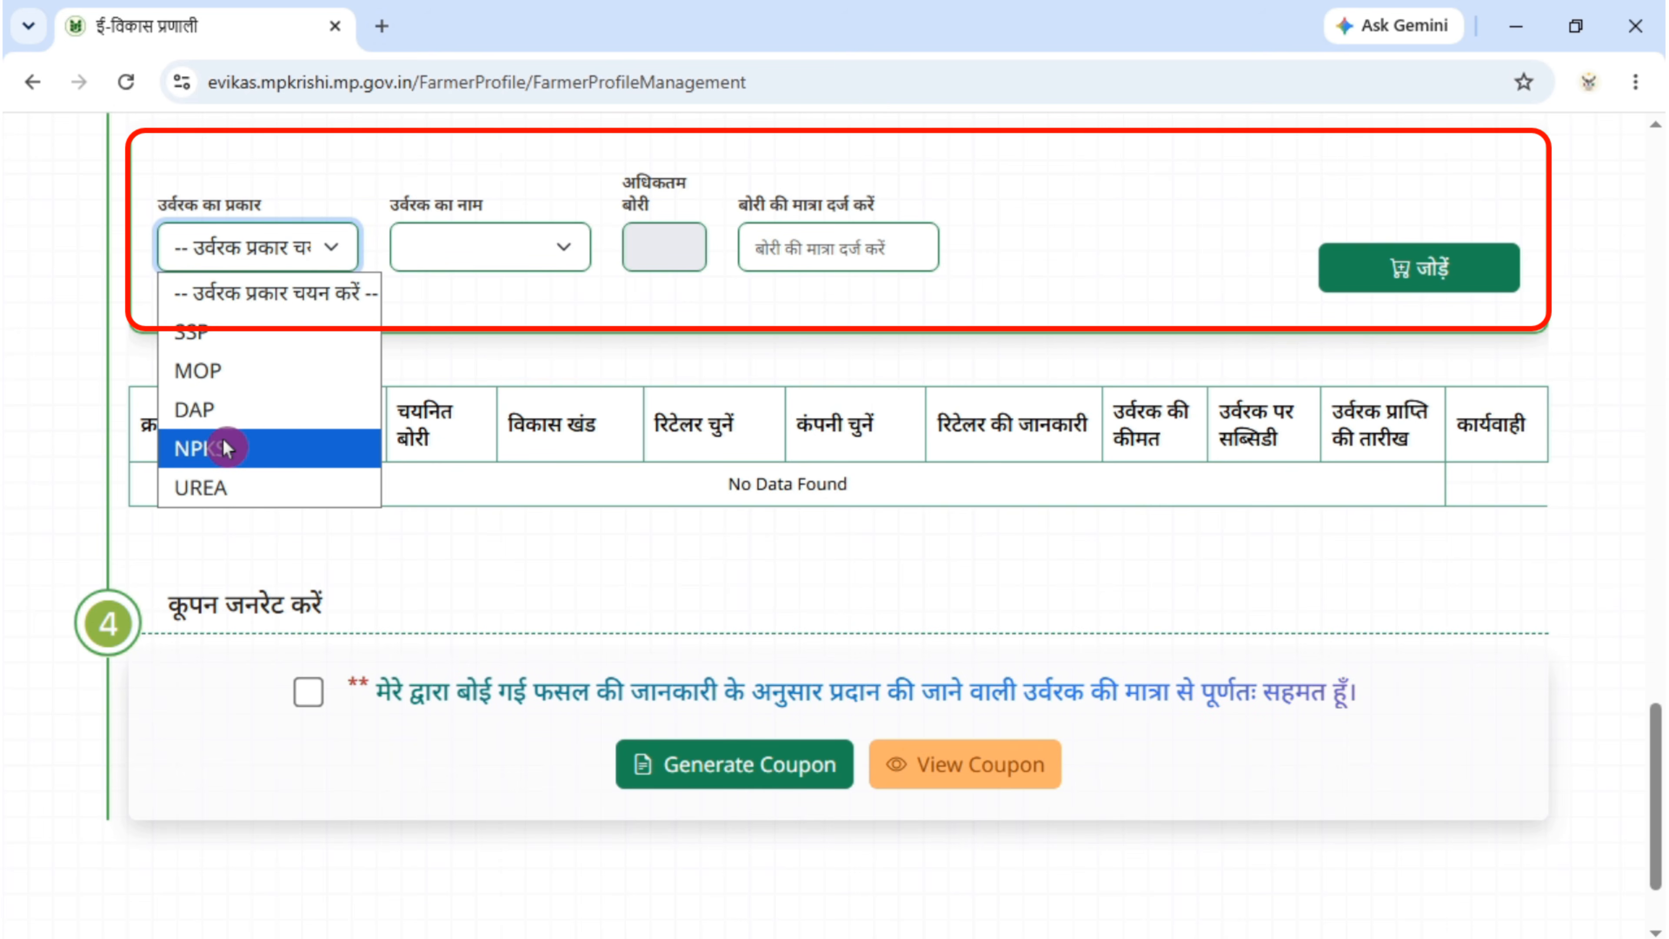
left_click(225, 408)
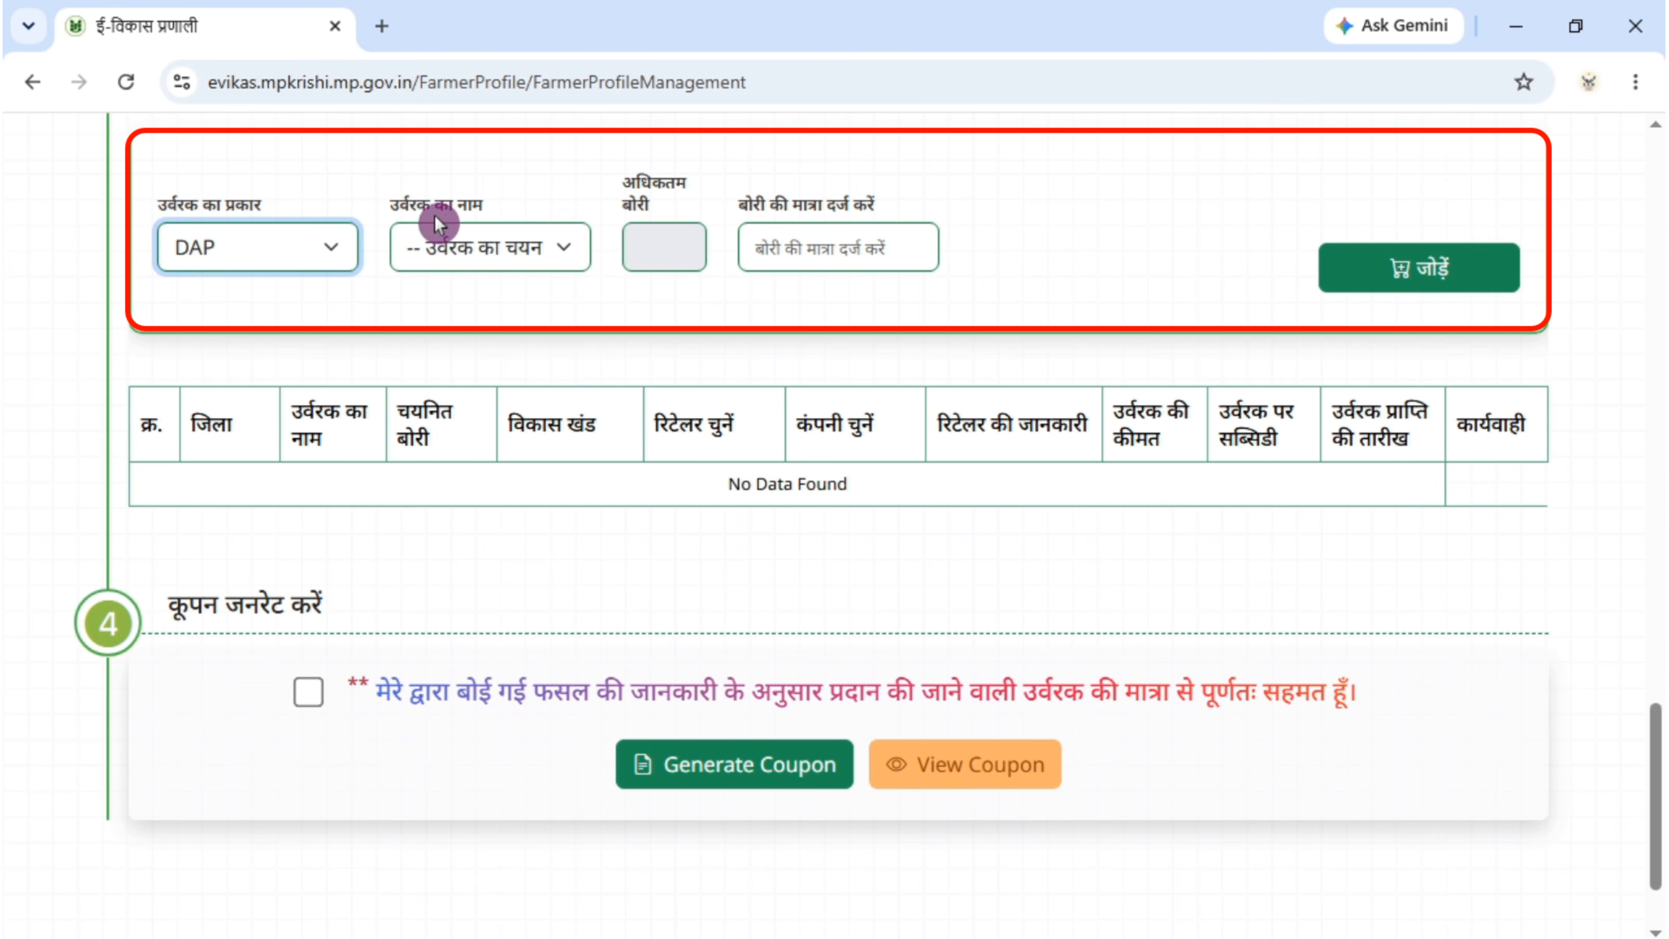
left_click(531, 249)
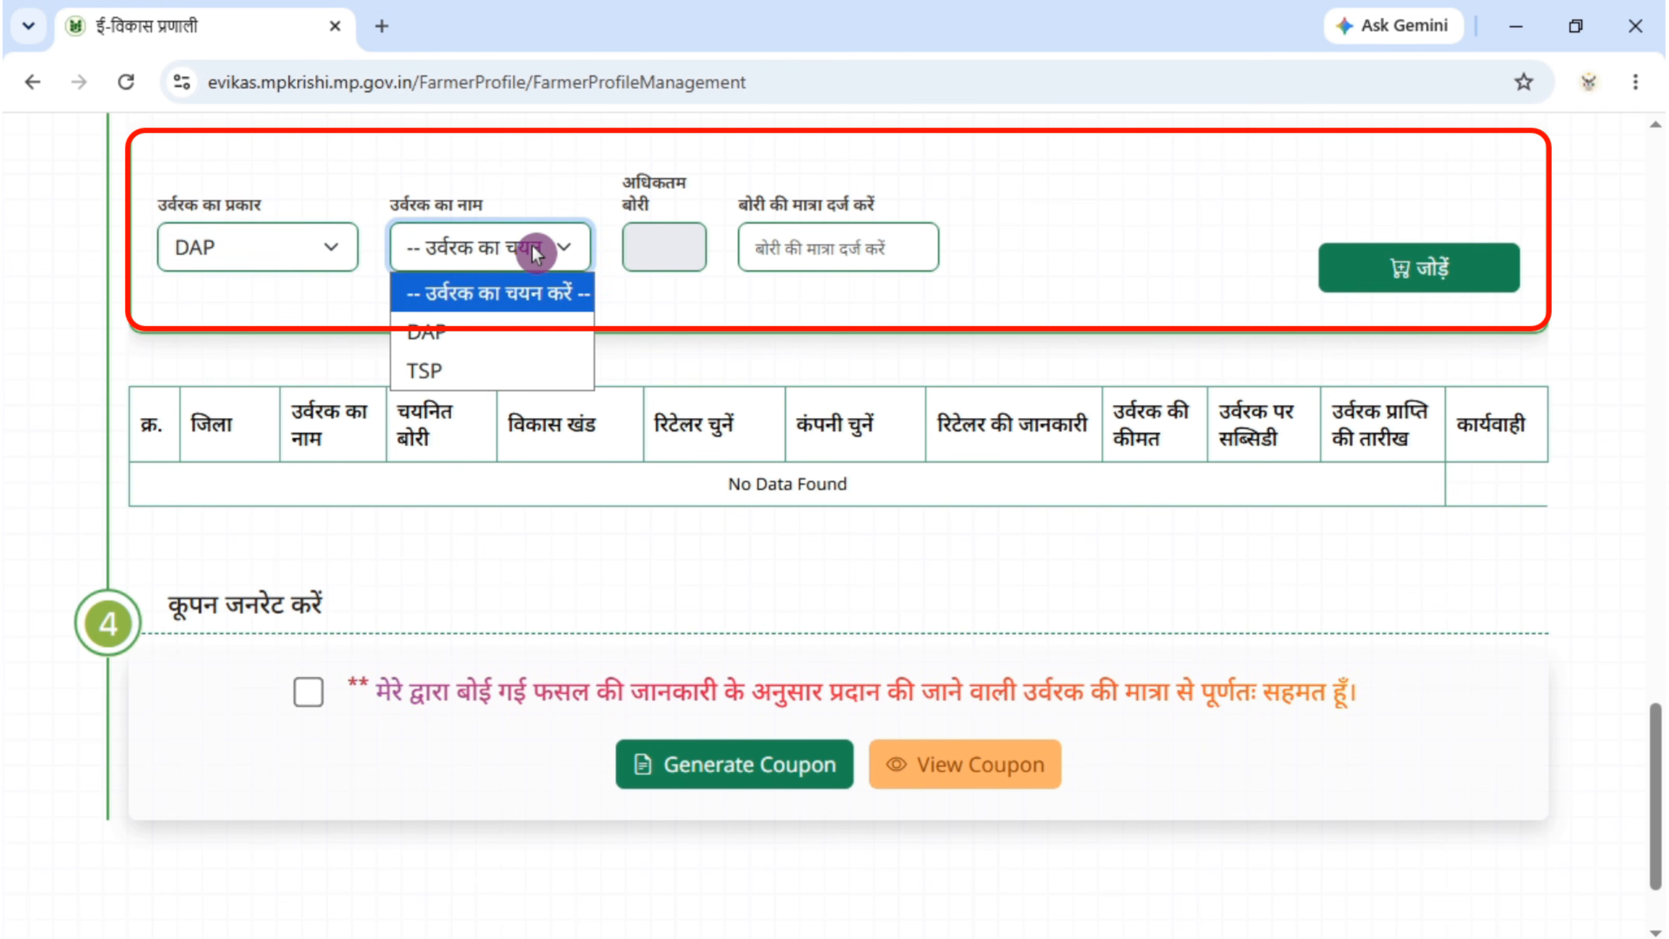
left_click(475, 330)
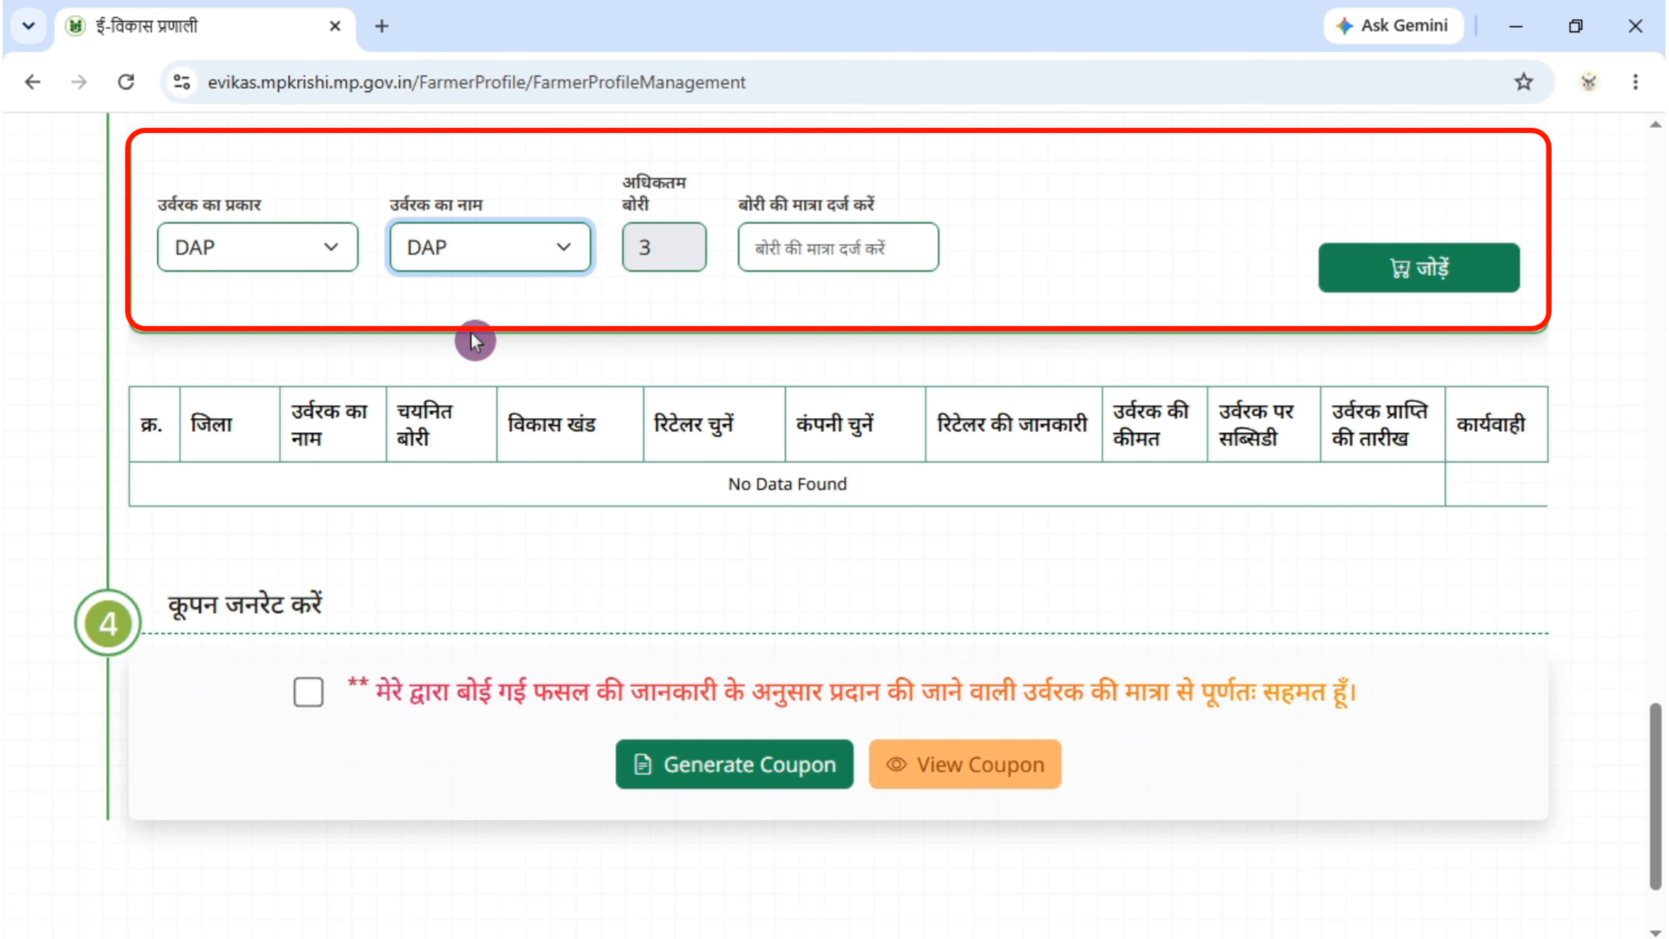
left_click(798, 248)
type("1")
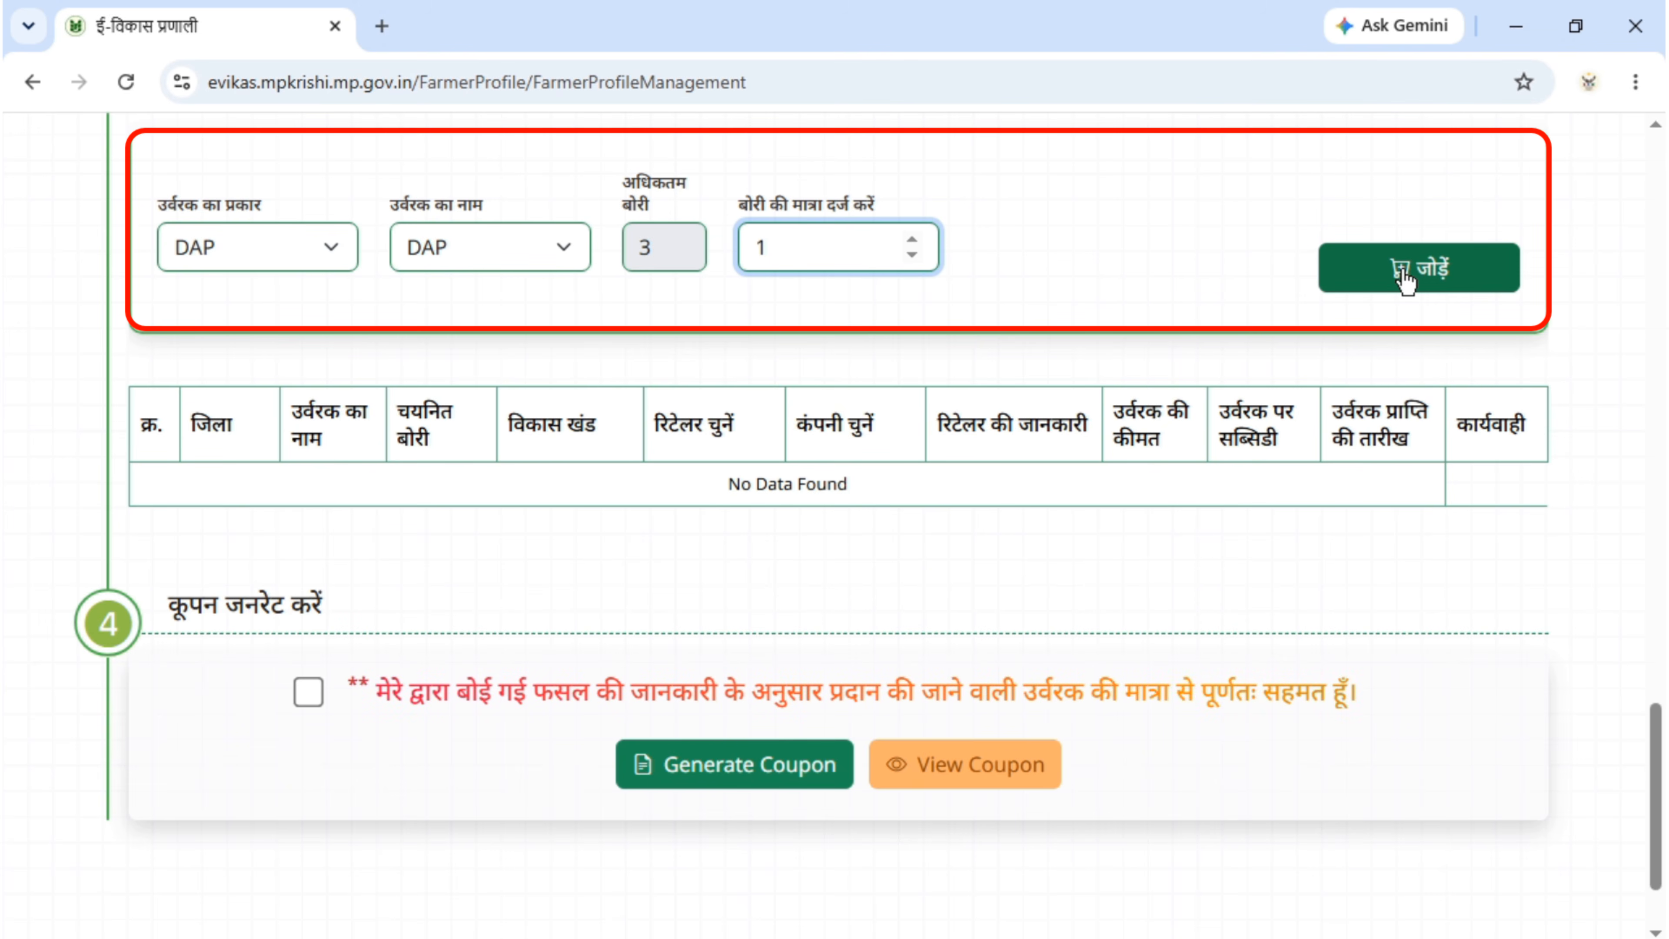
left_click(1419, 273)
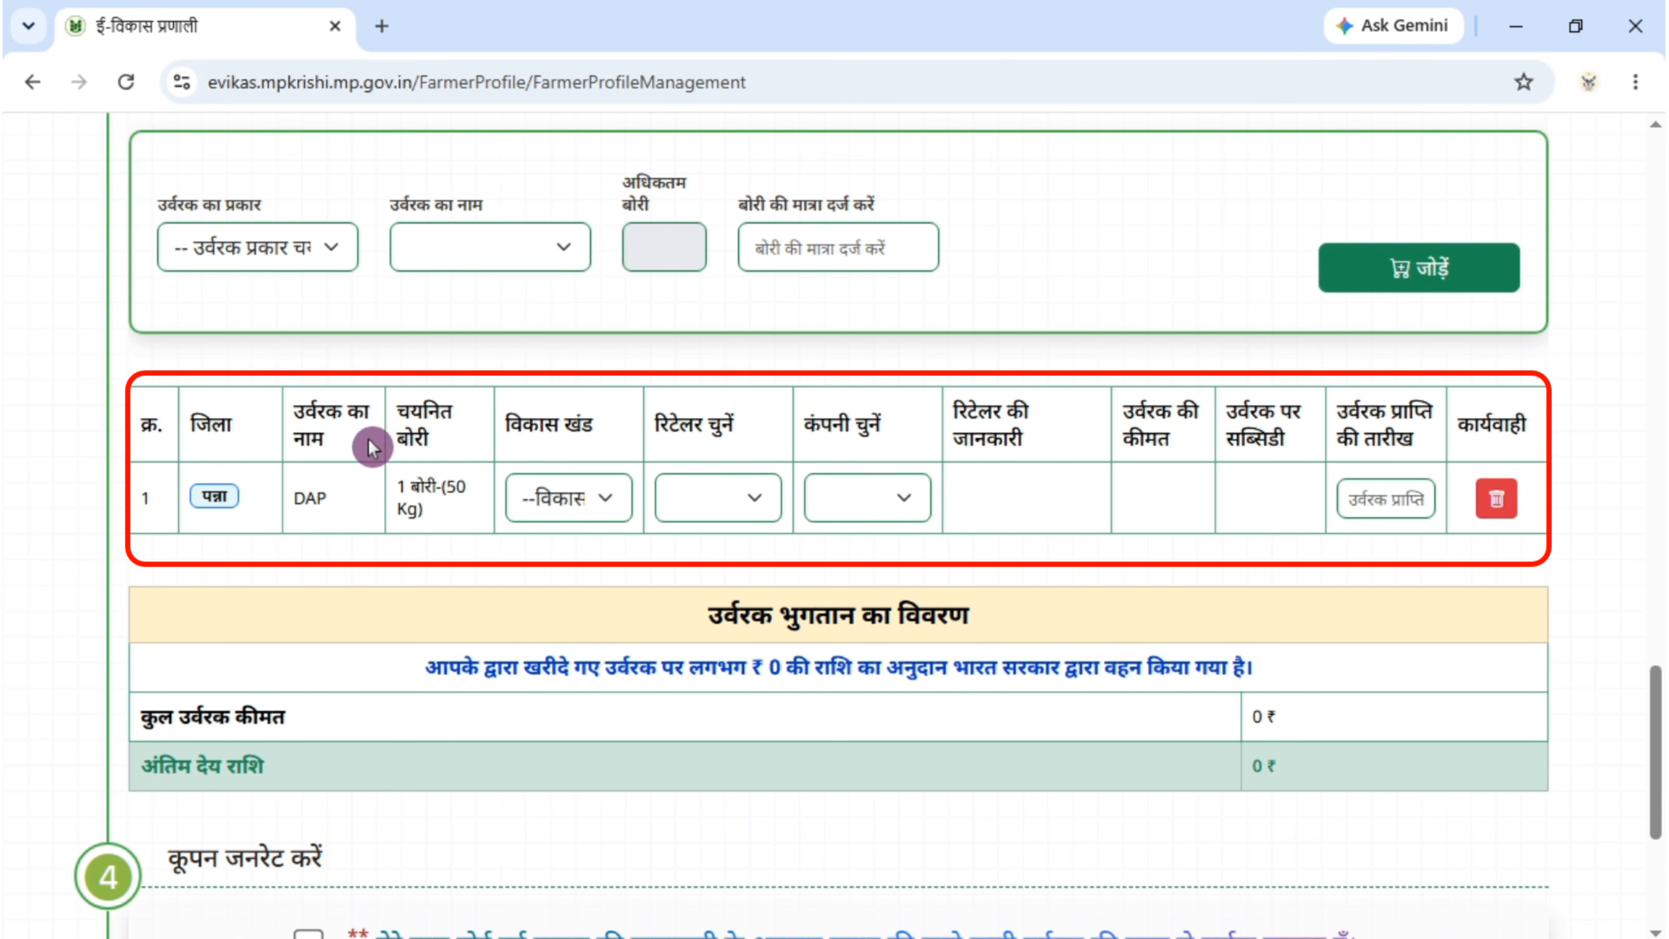
- Add UREA as the second fertilizer, with type UREA, name UREA and a quantity of 2 bags
left_click(281, 250)
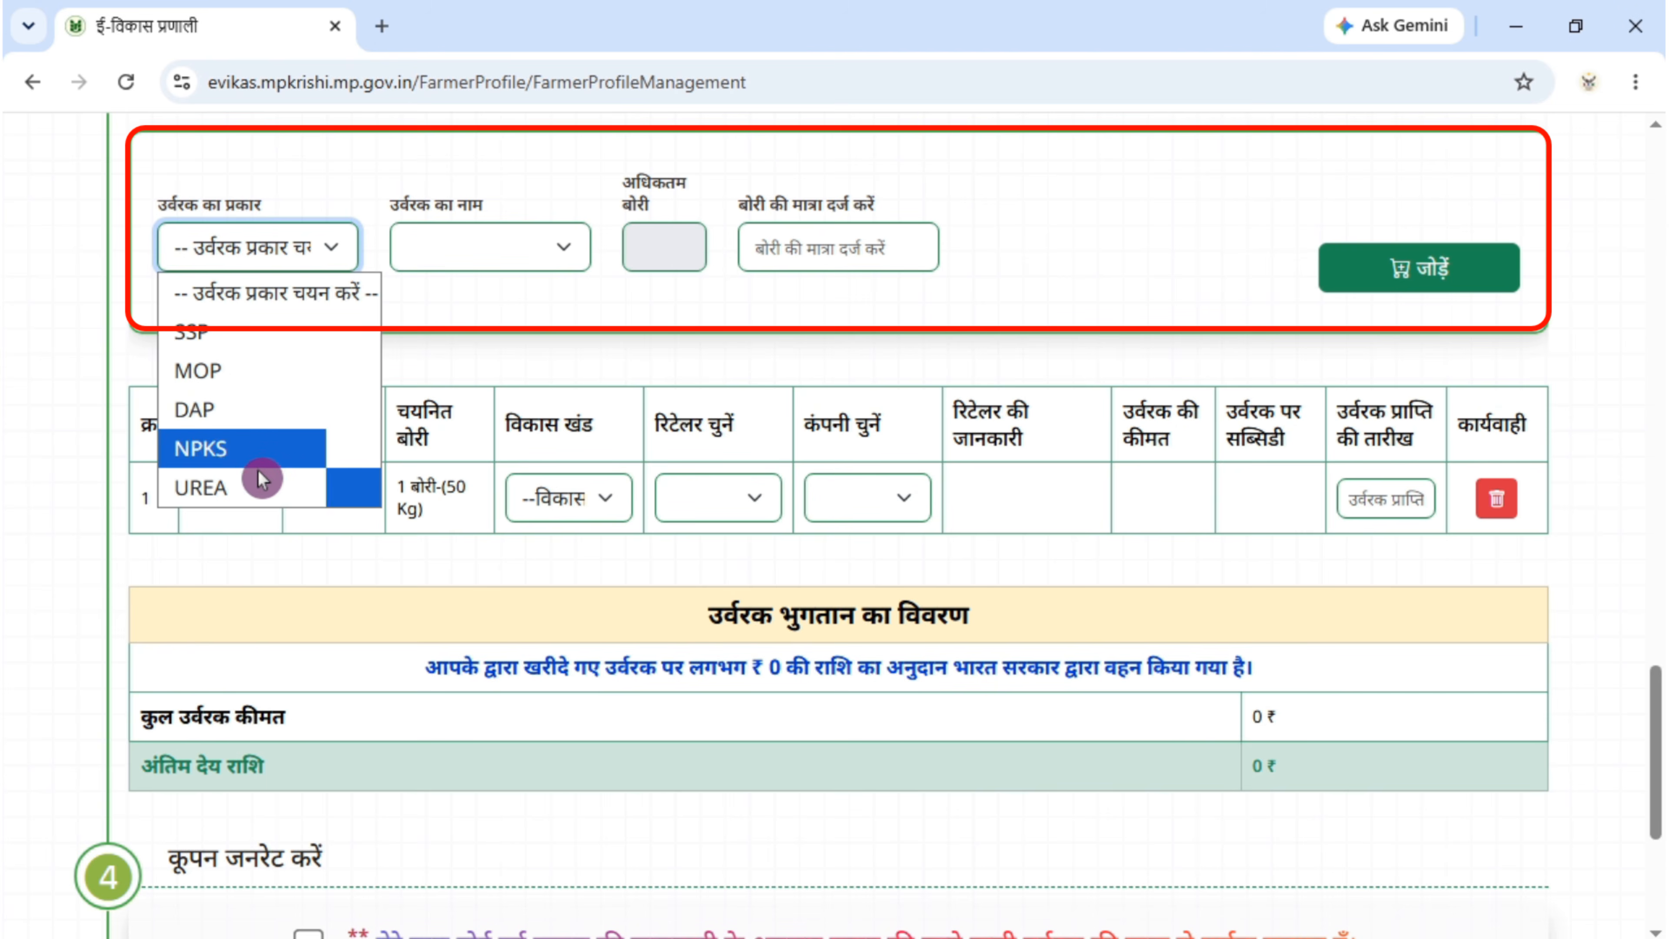
left_click(247, 488)
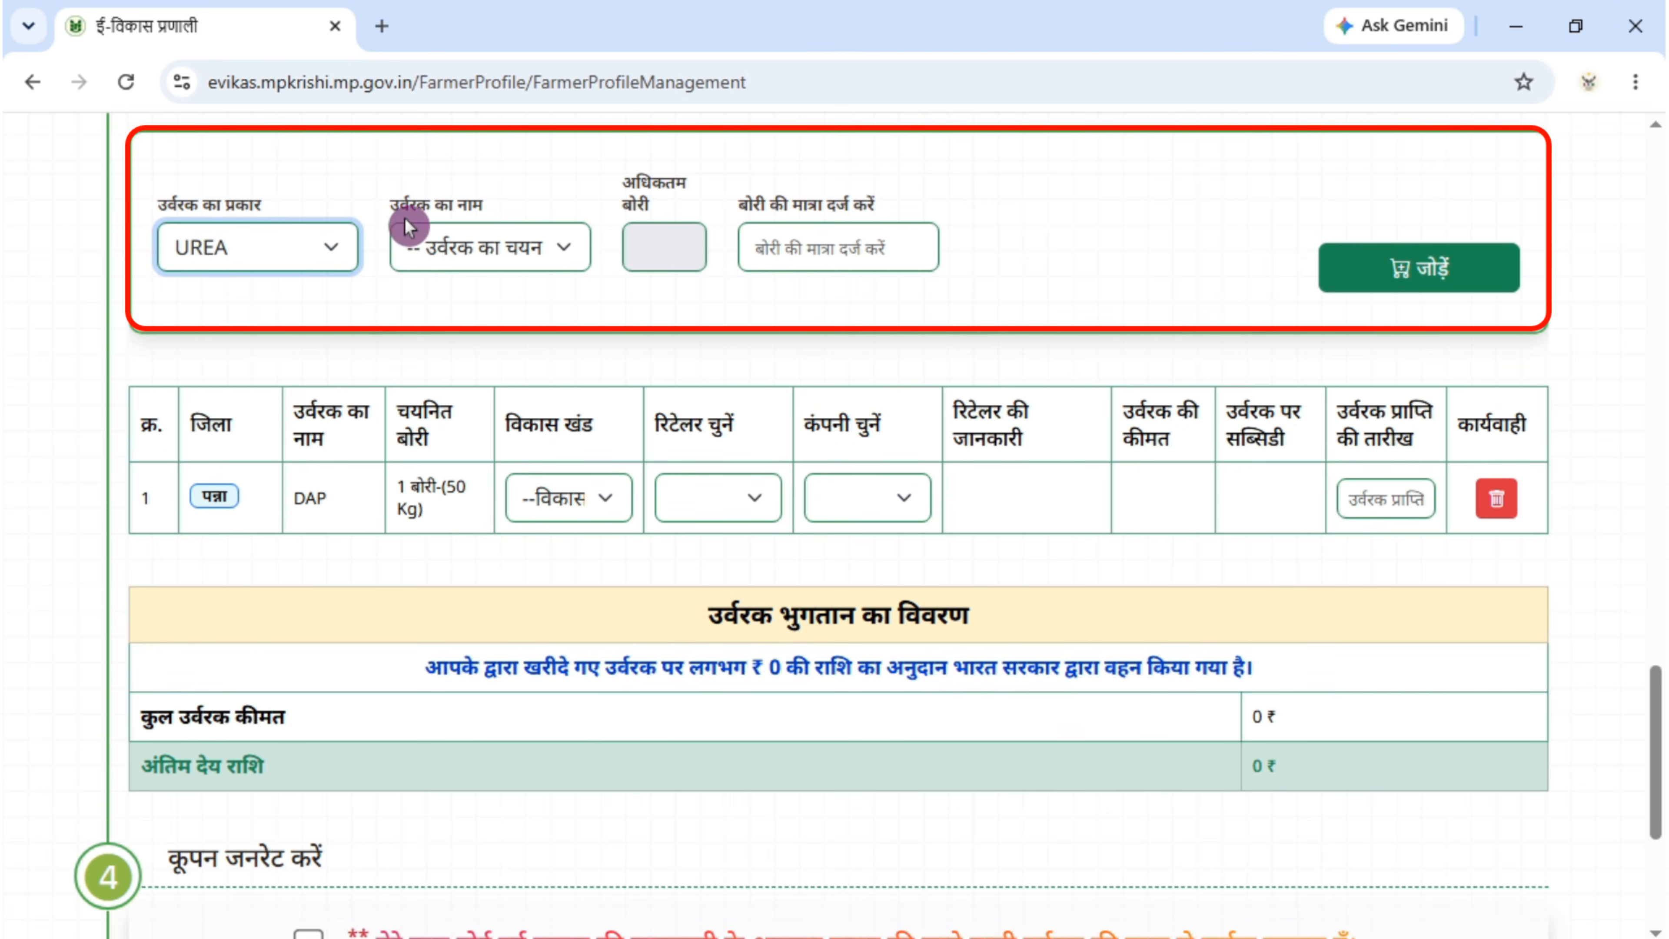
left_click(491, 248)
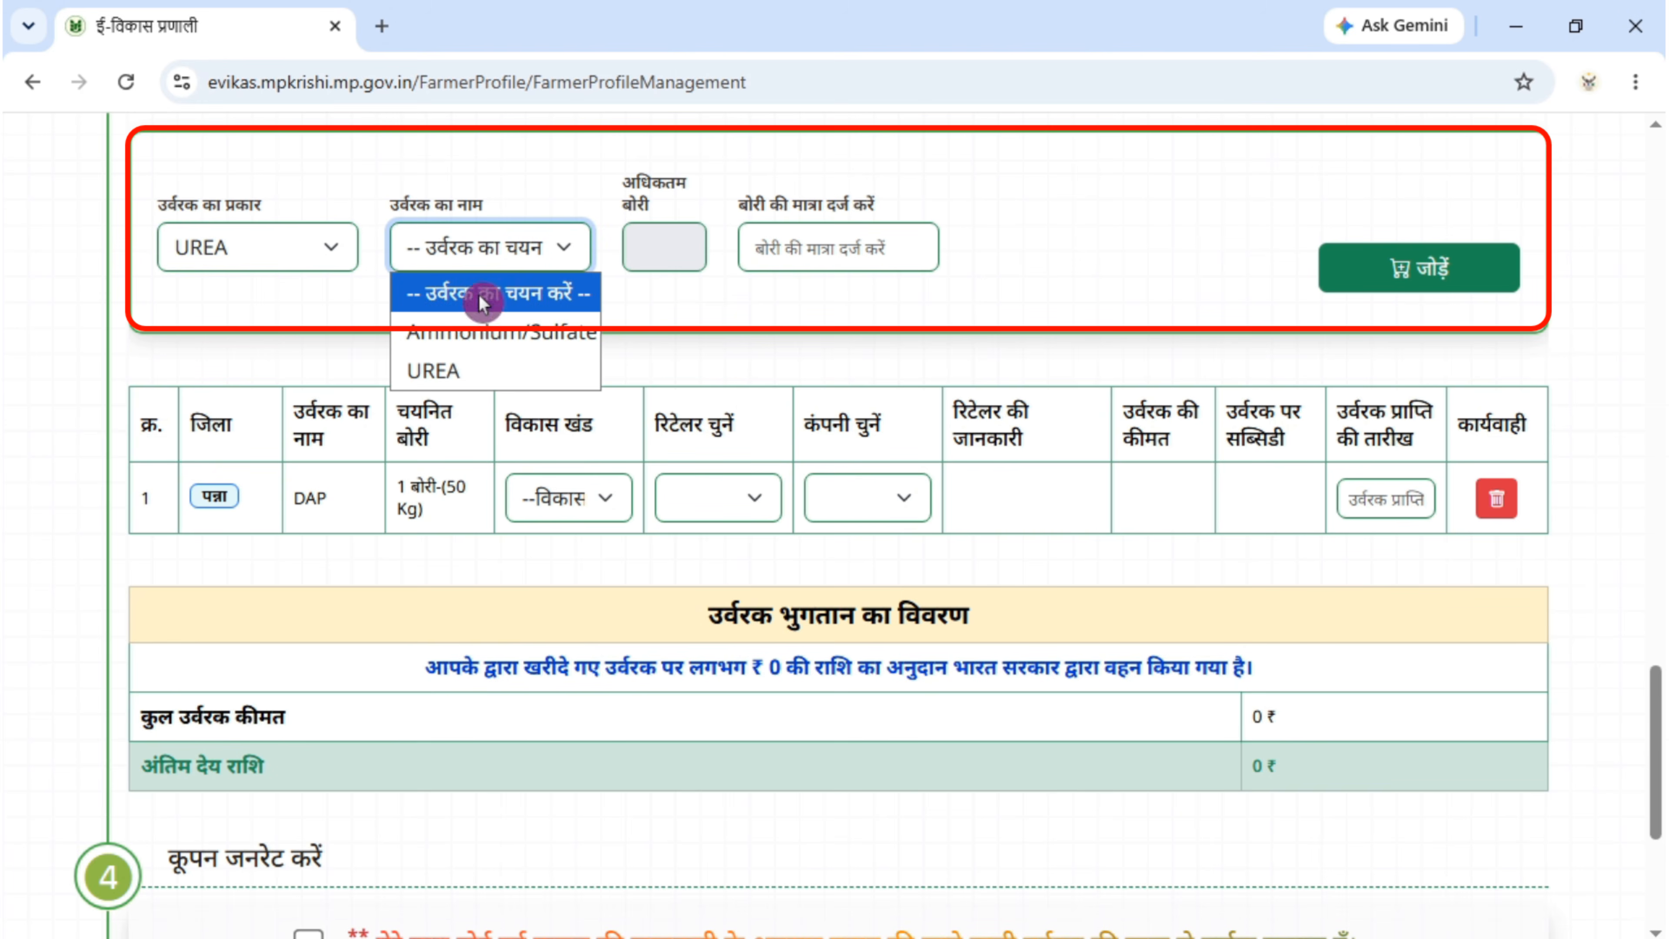
left_click(445, 372)
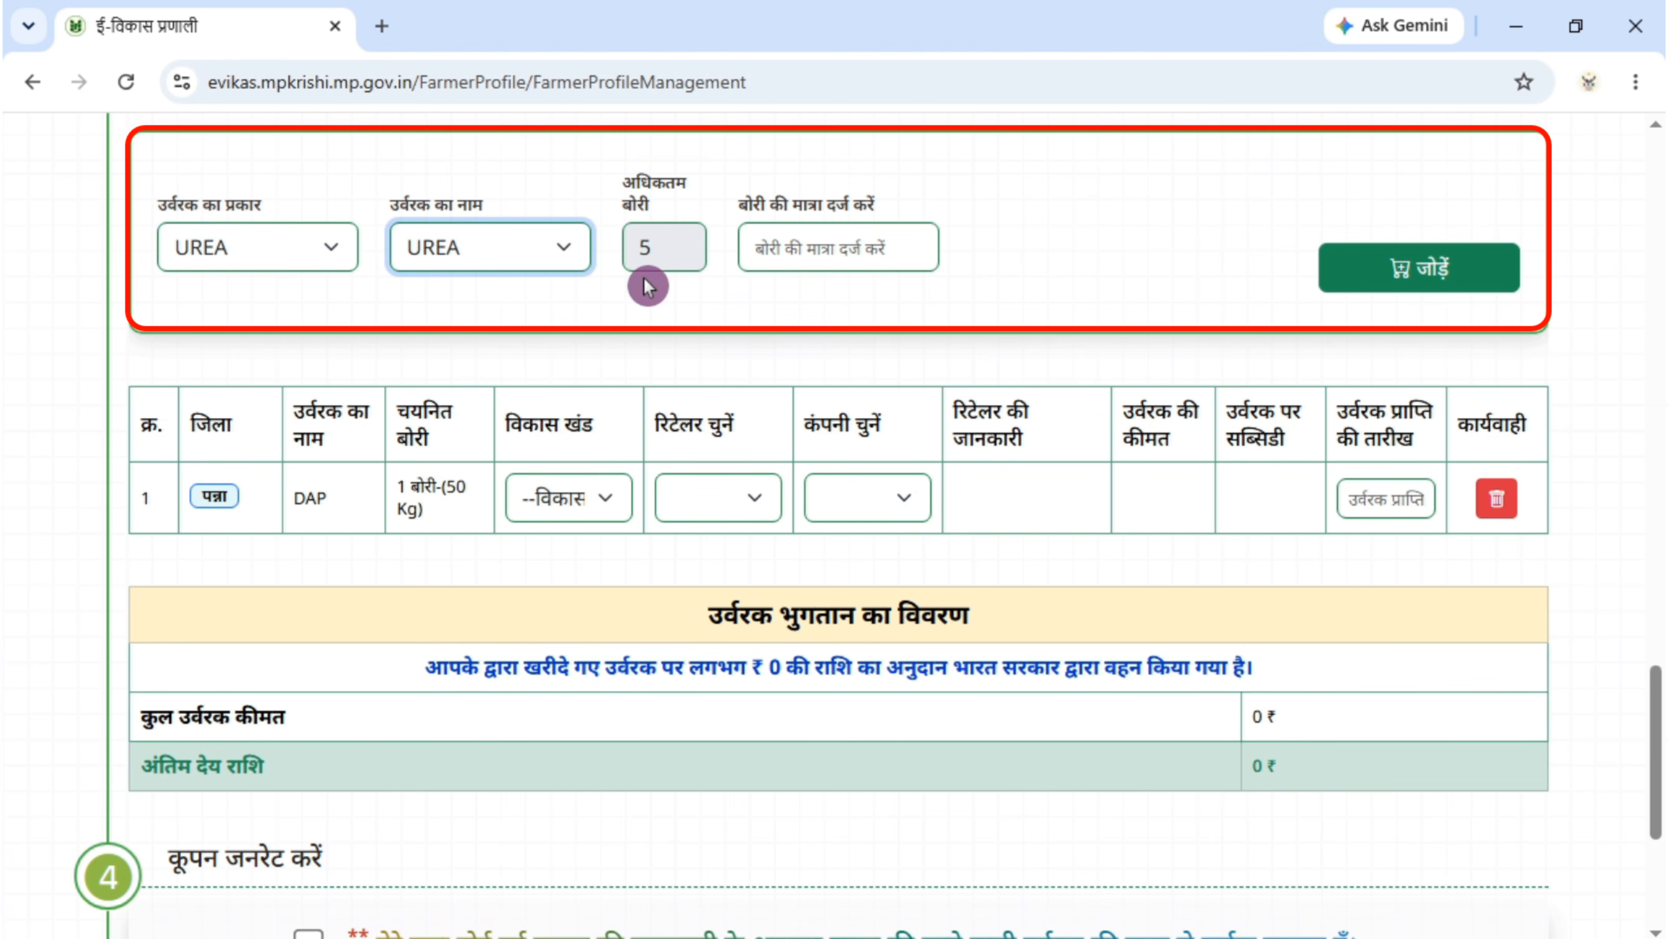
left_click(793, 248)
type("2")
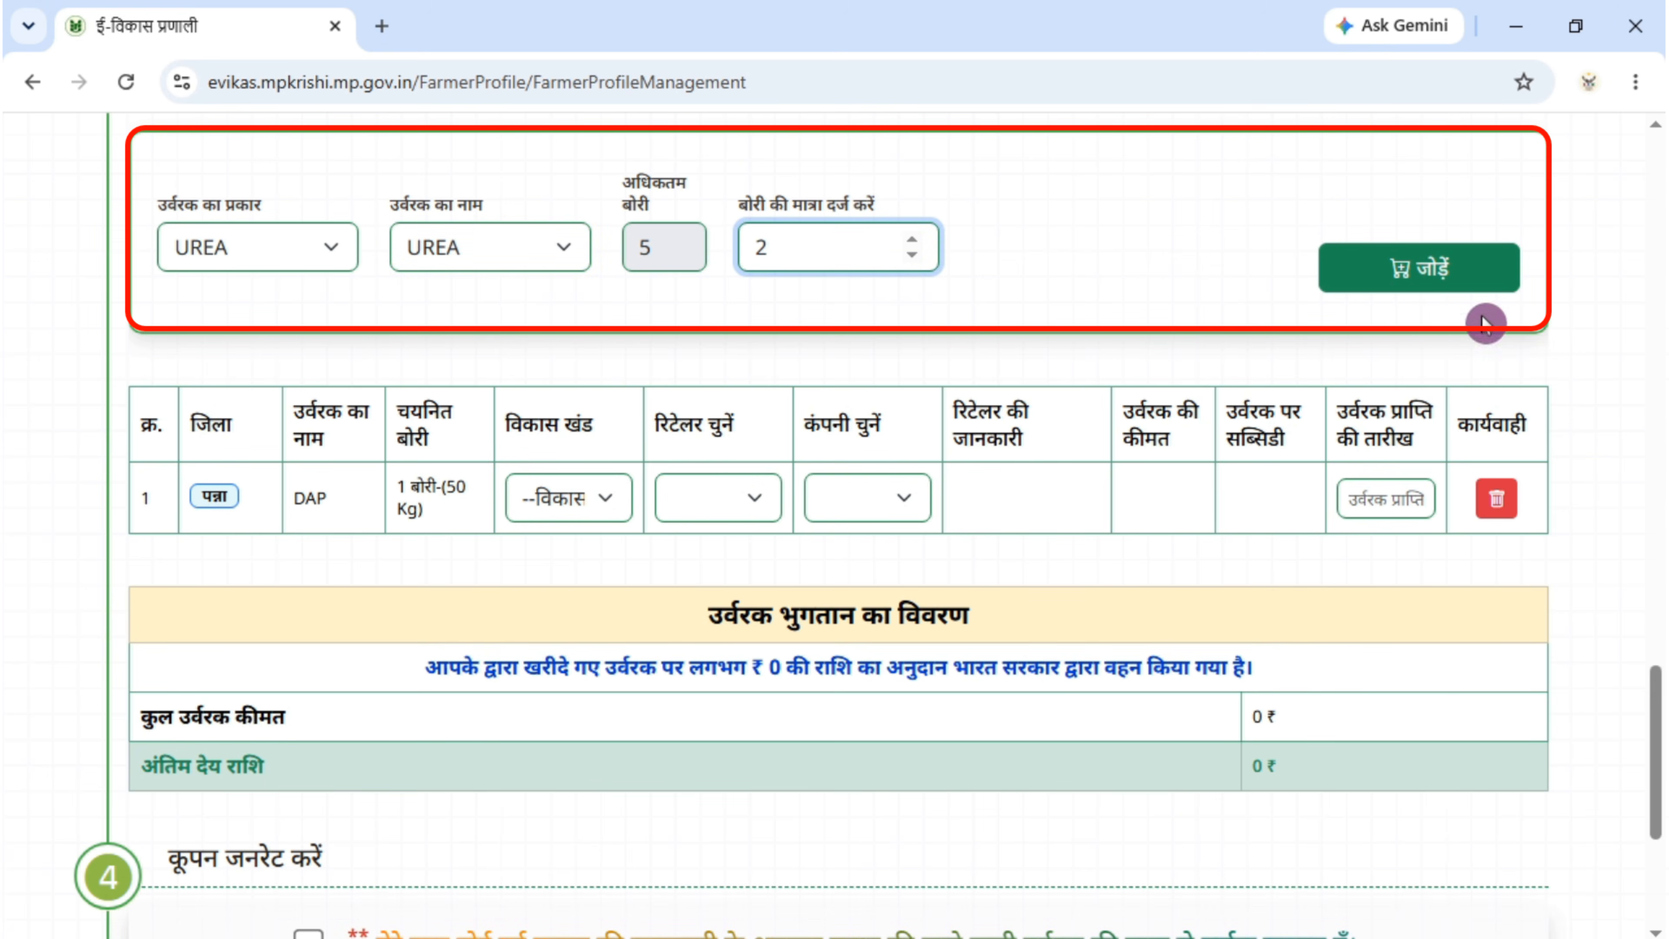
left_click(1340, 283)
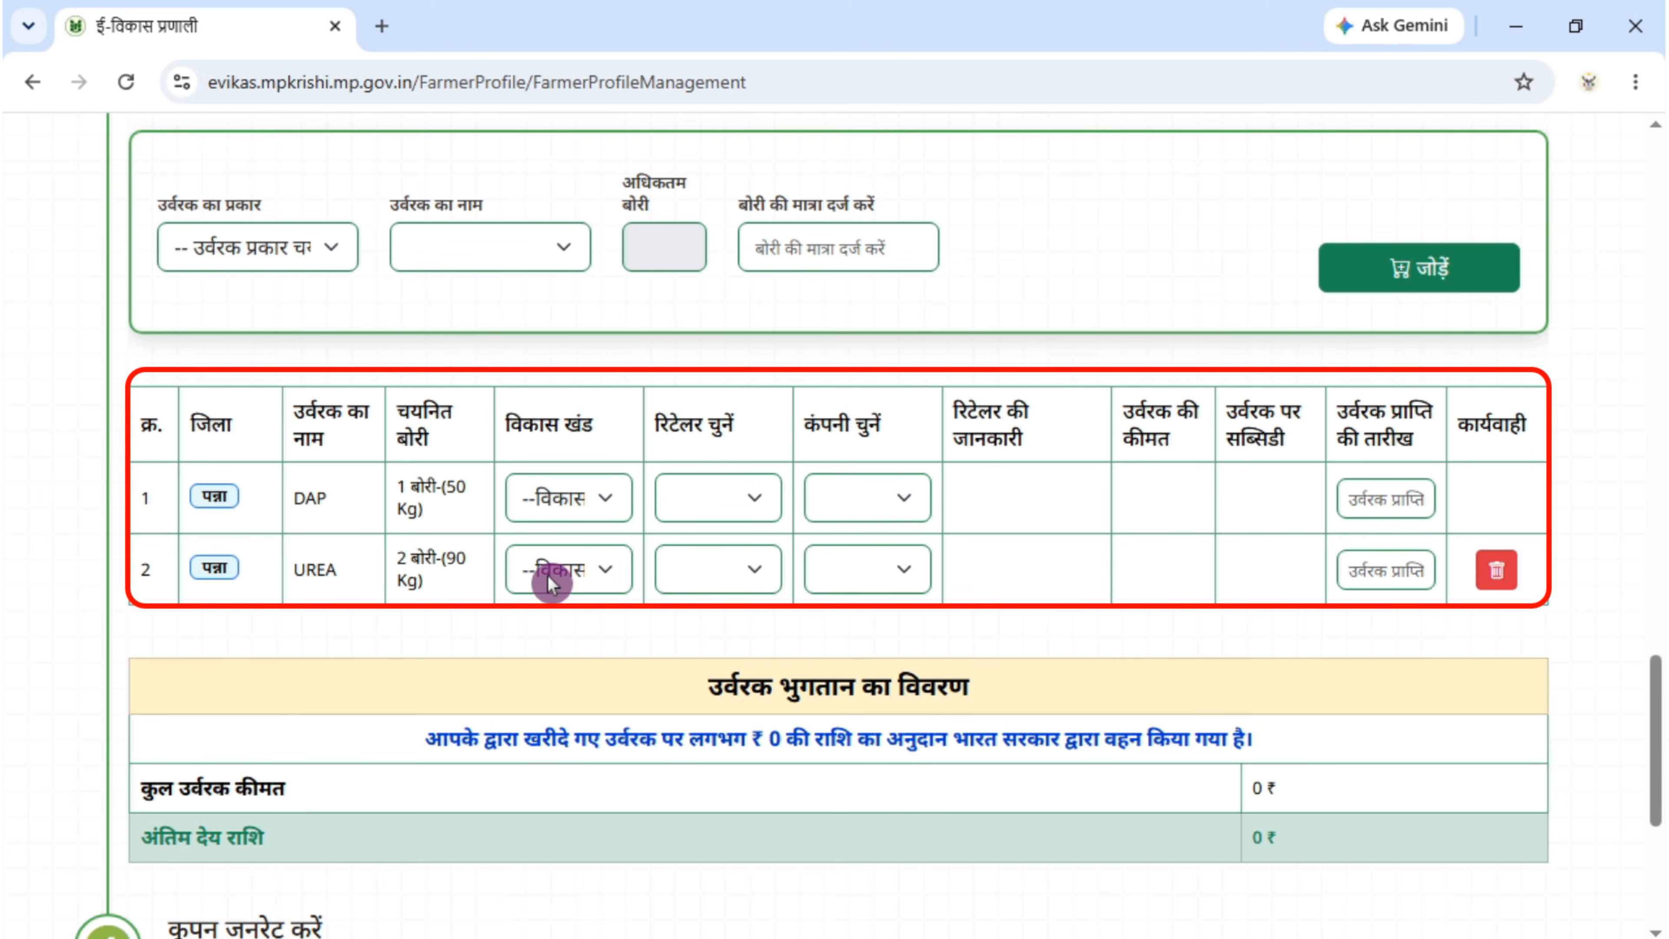
- Choose the विकास खंड for the DAP and UREA rows and check the retailer options for DAP
left_click(605, 498)
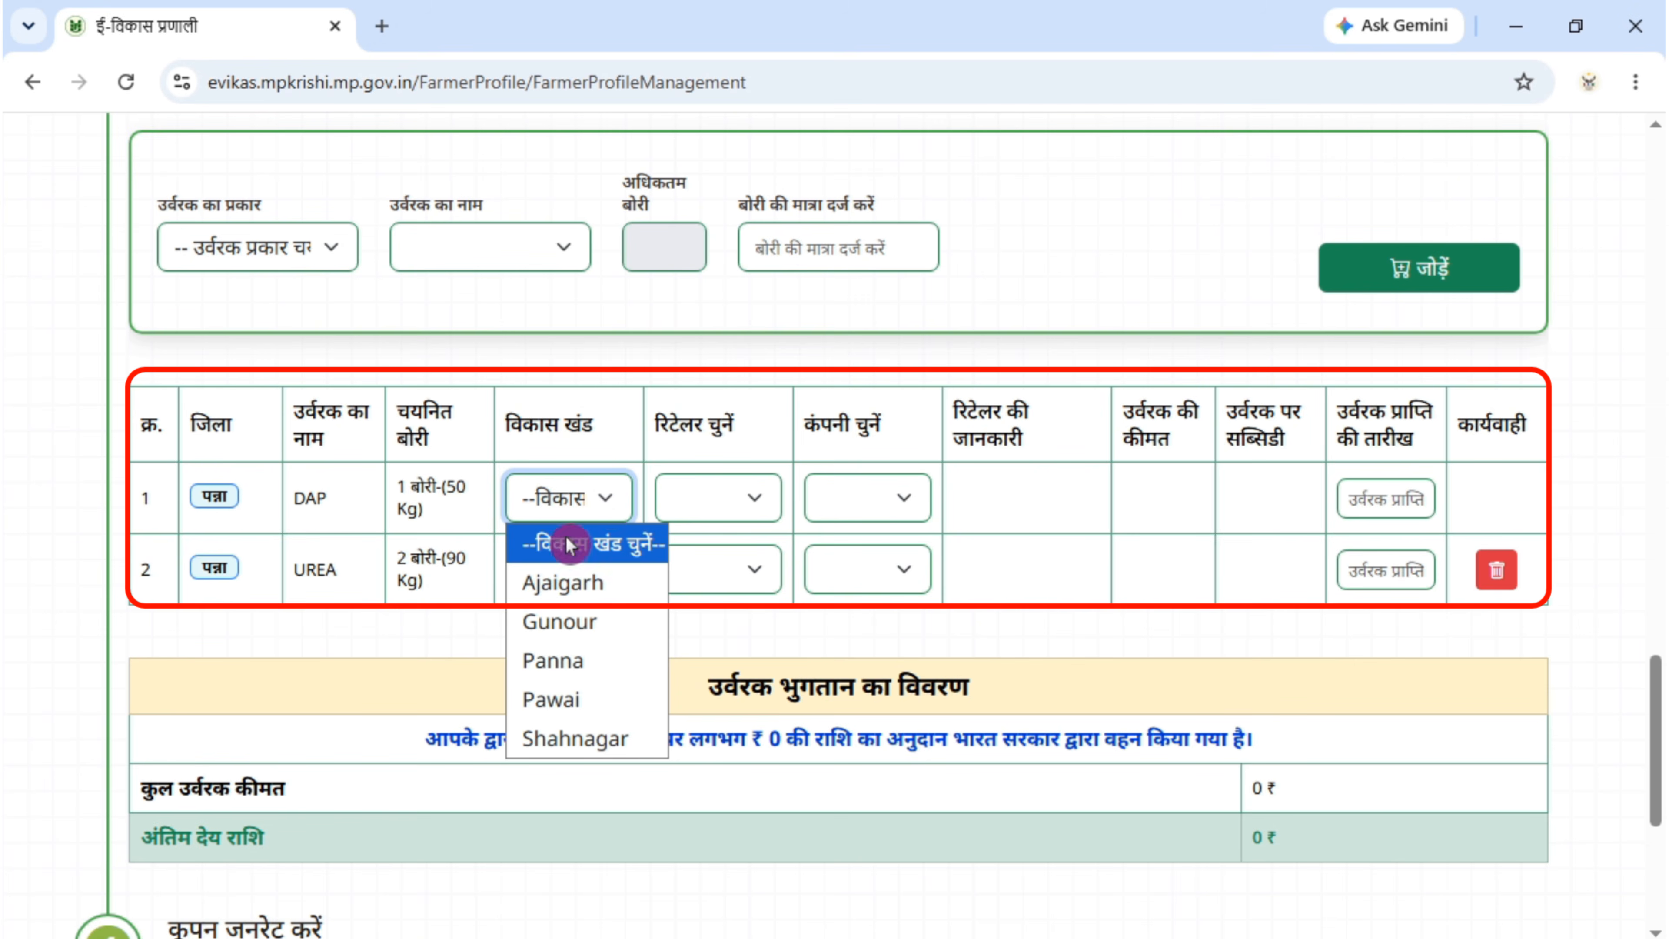
left_click(413, 661)
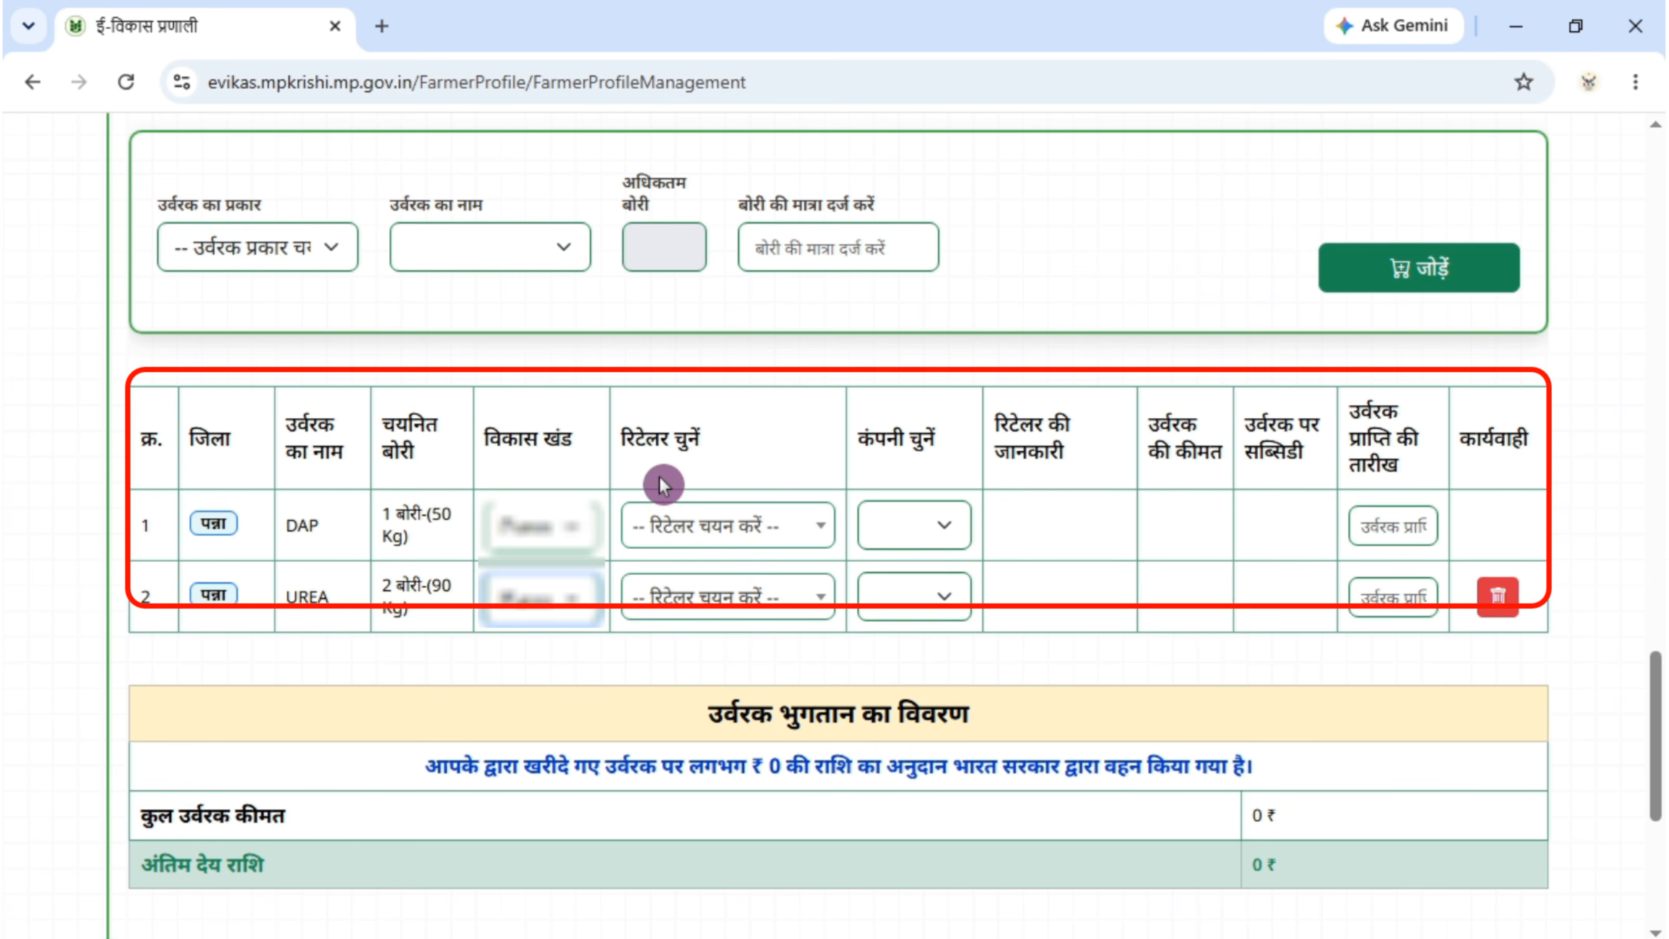
left_click(824, 536)
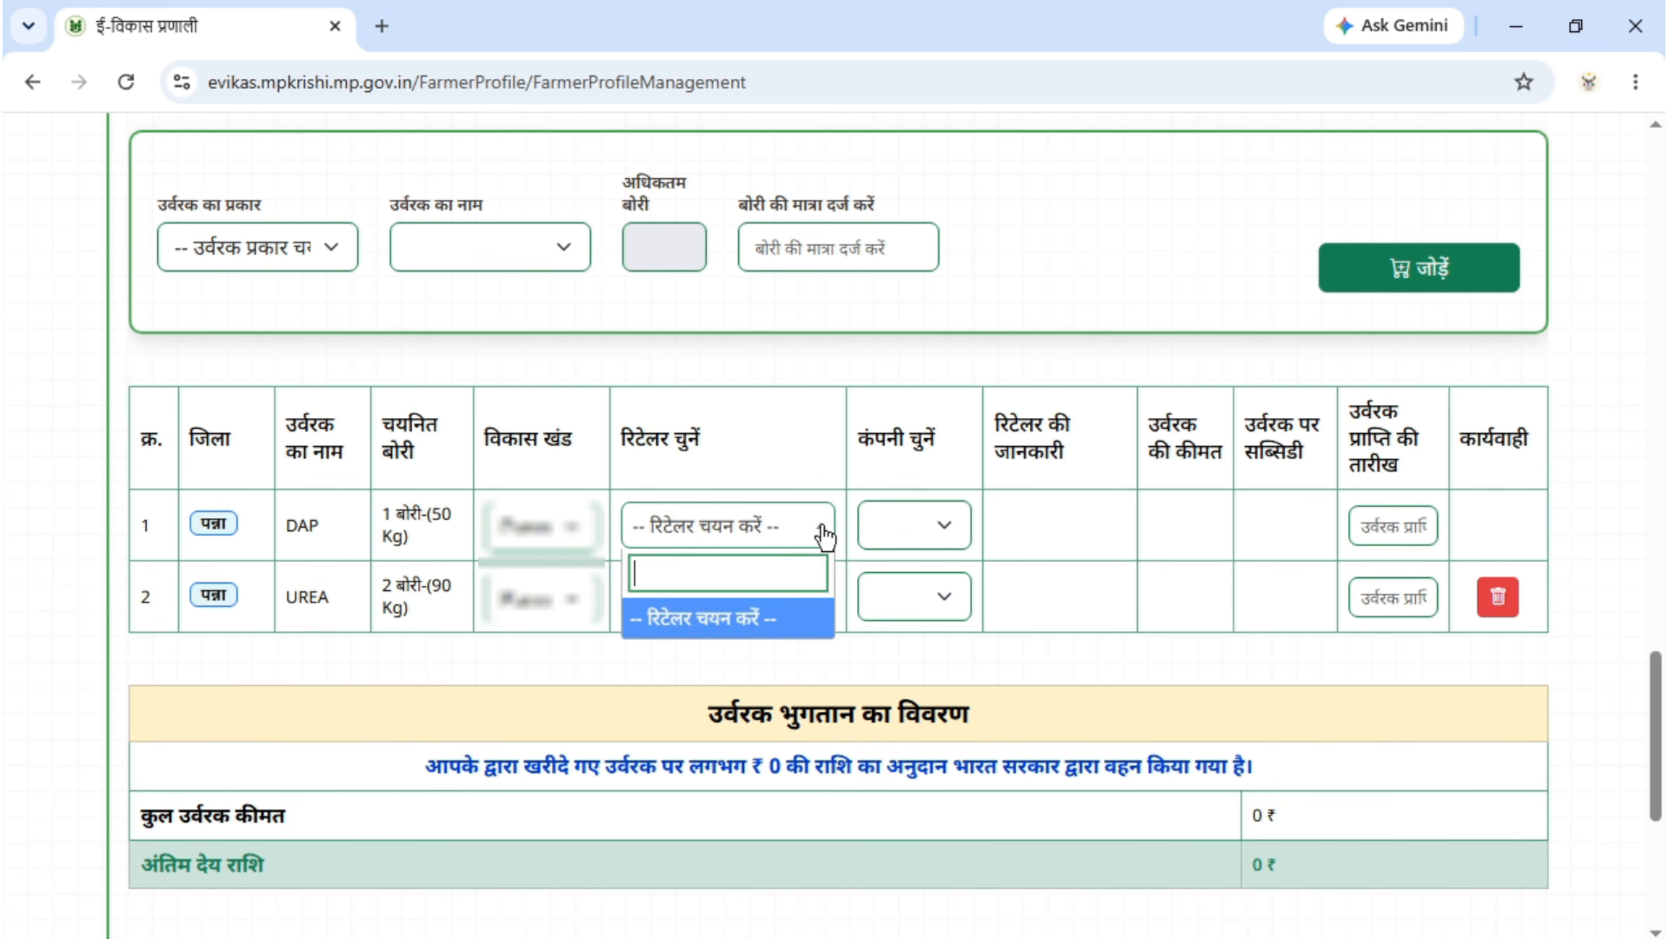
left_click(823, 536)
left_click(824, 536)
left_click(736, 538)
left_click(705, 536)
left_click(702, 532)
left_click(790, 533)
left_click(824, 533)
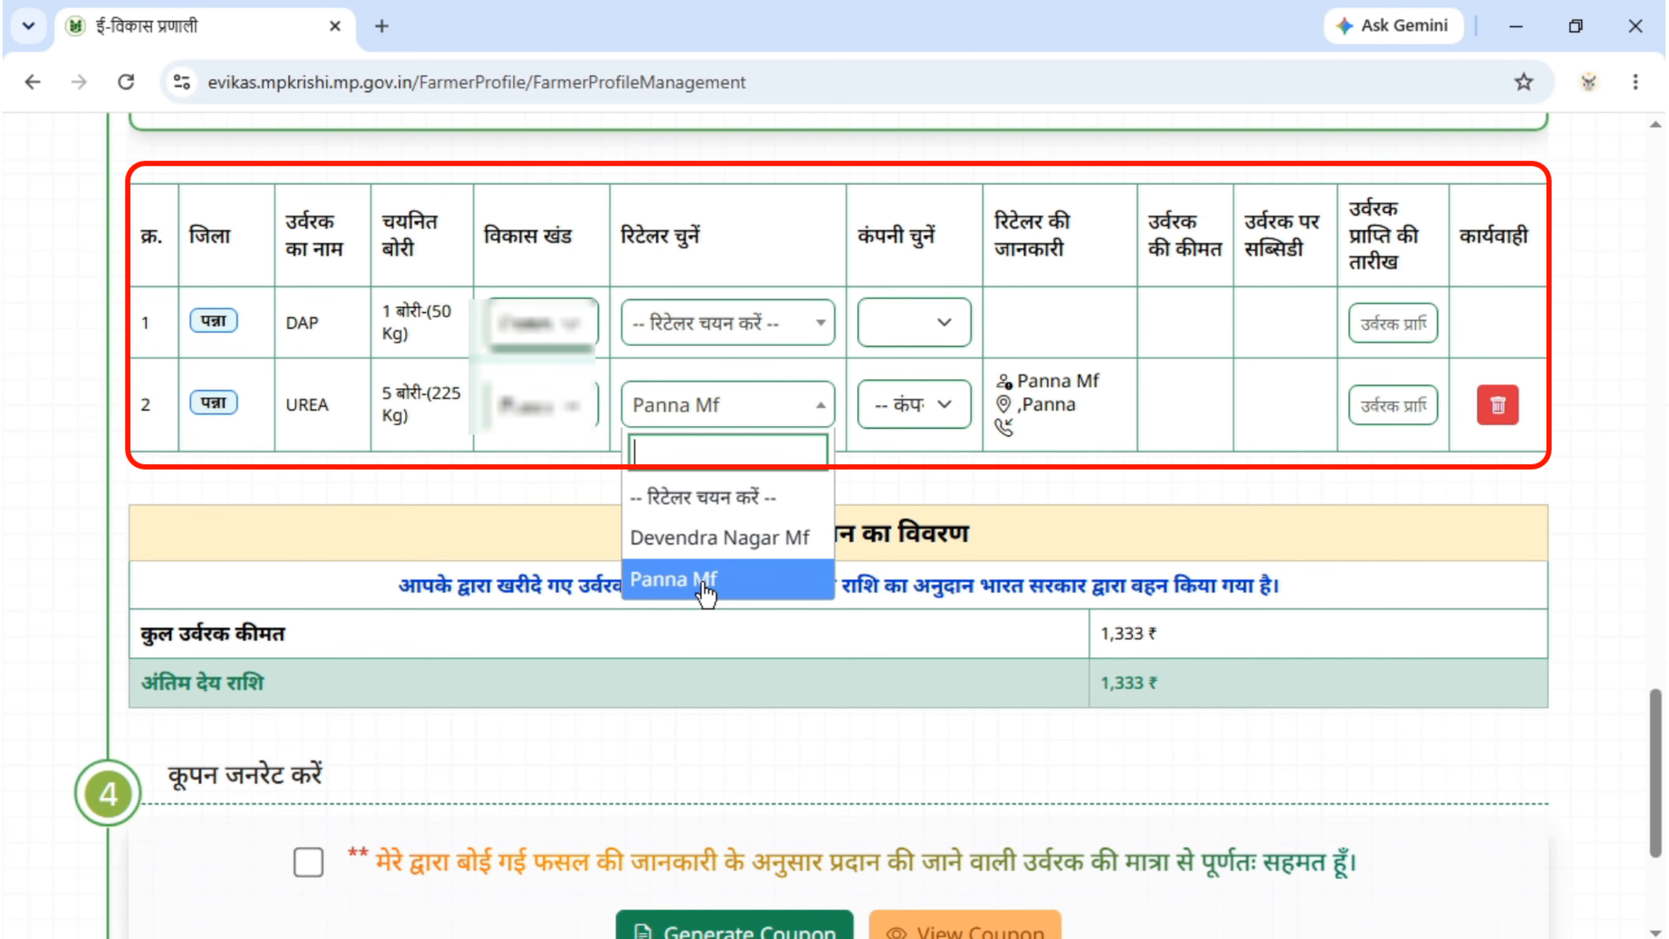
- For the UREA row, choose retailer Panna Mf and company HURL, and set the fertilizer receipt date to 20 July 2026
left_click(717, 578)
left_click(933, 404)
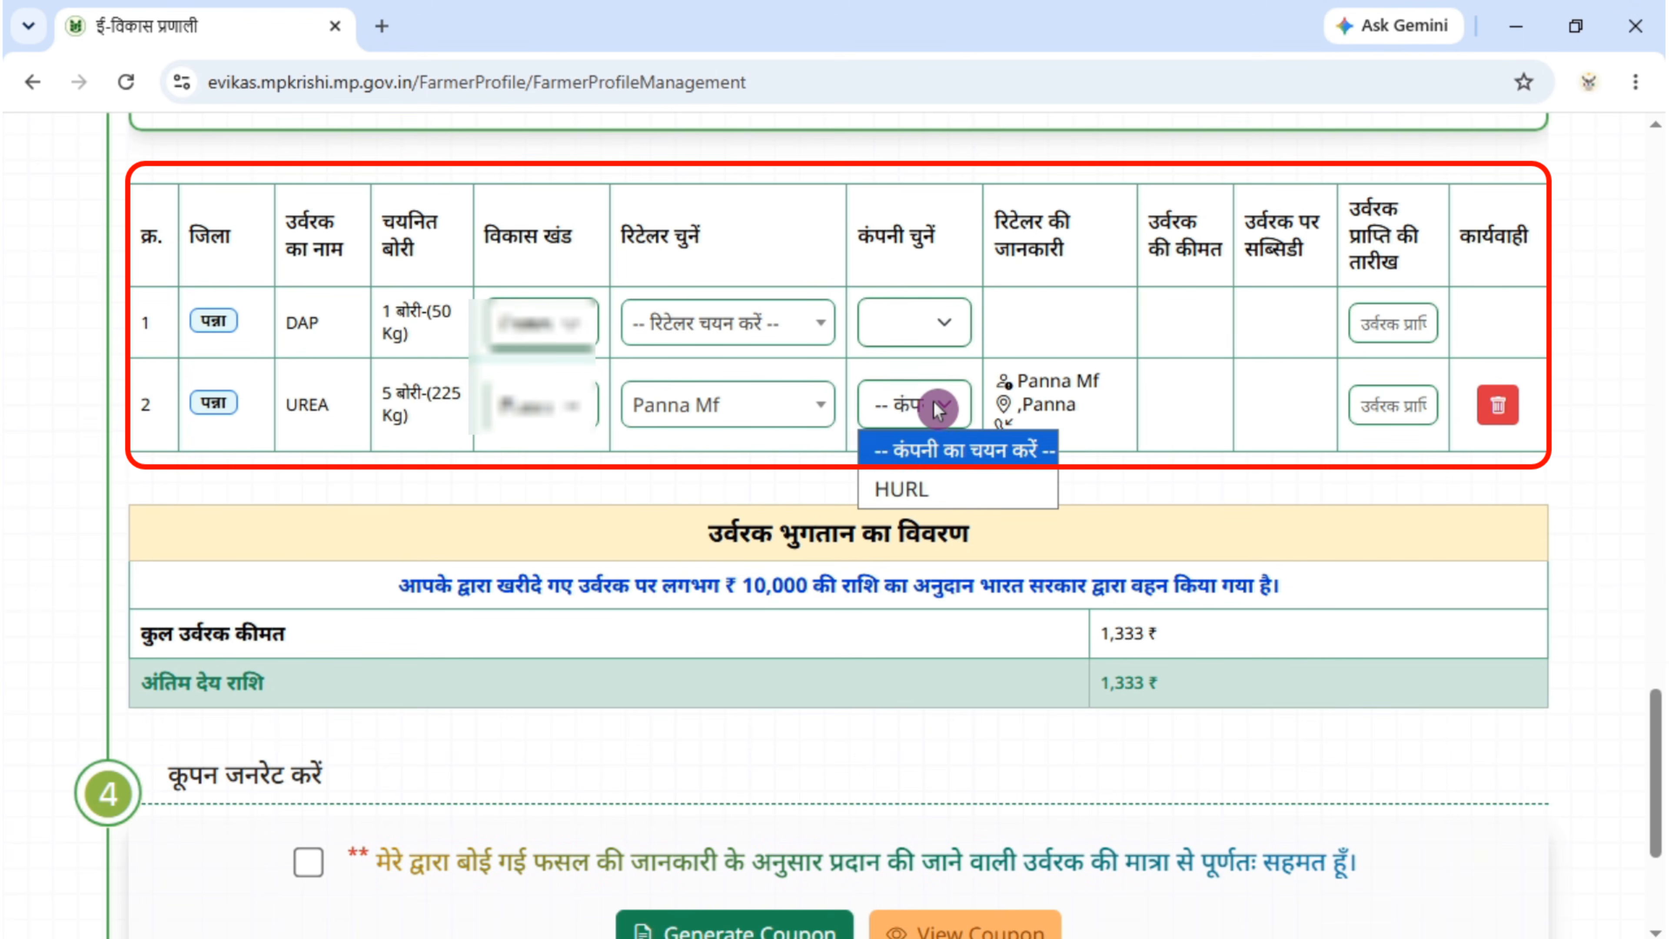
left_click(919, 489)
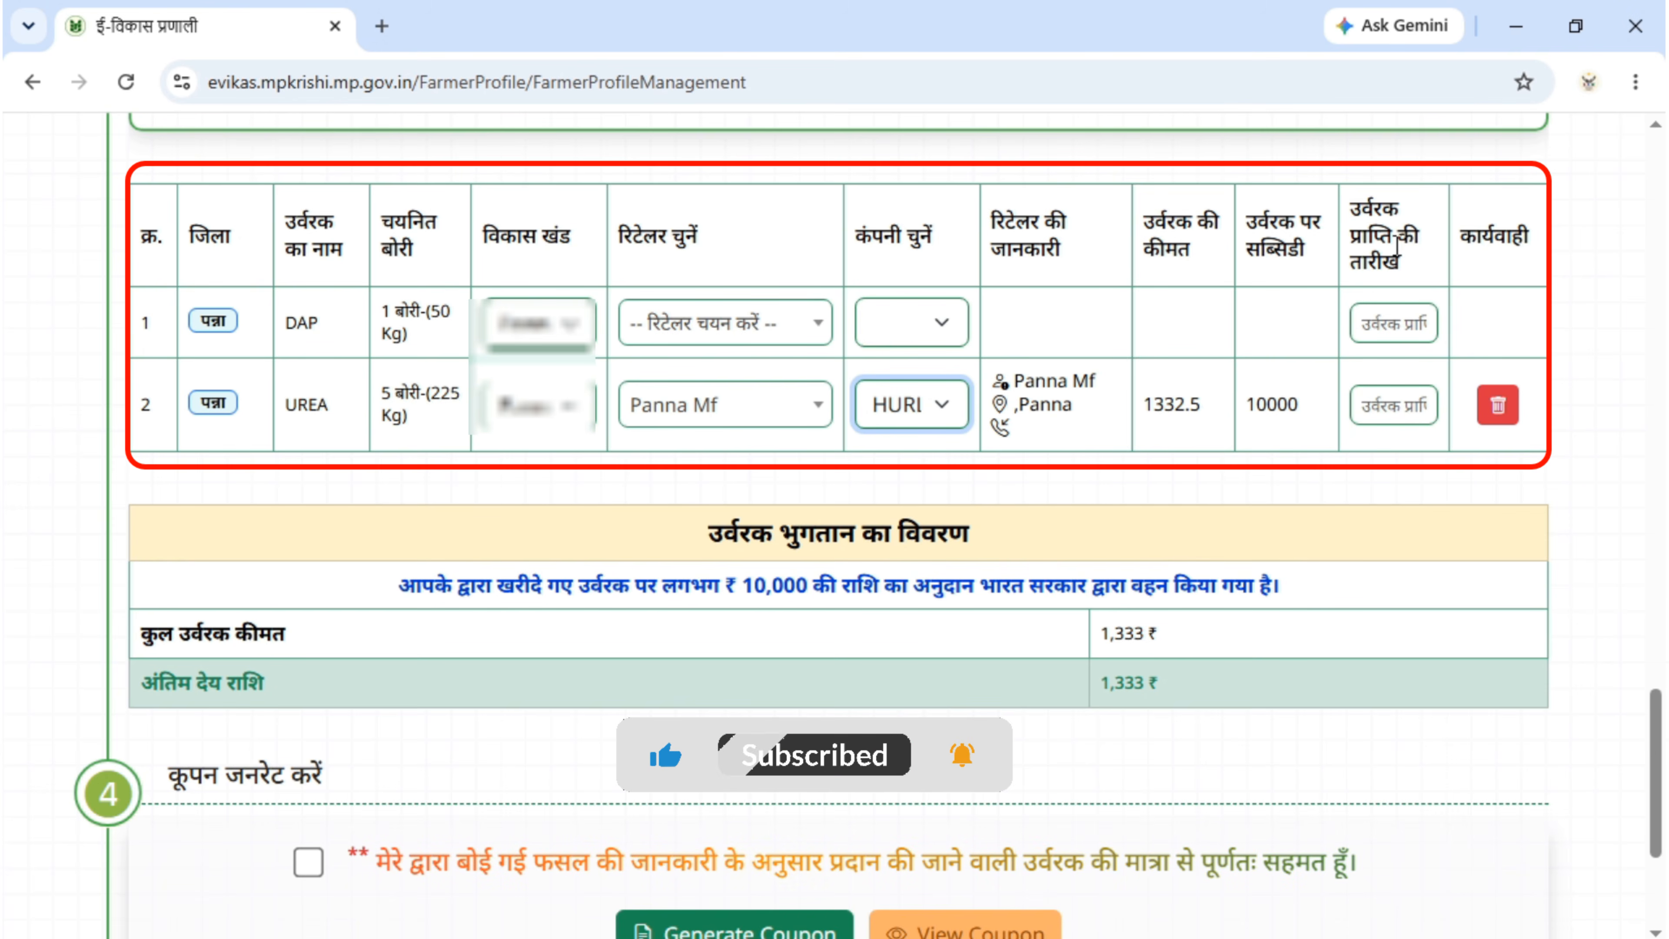
left_click(1393, 405)
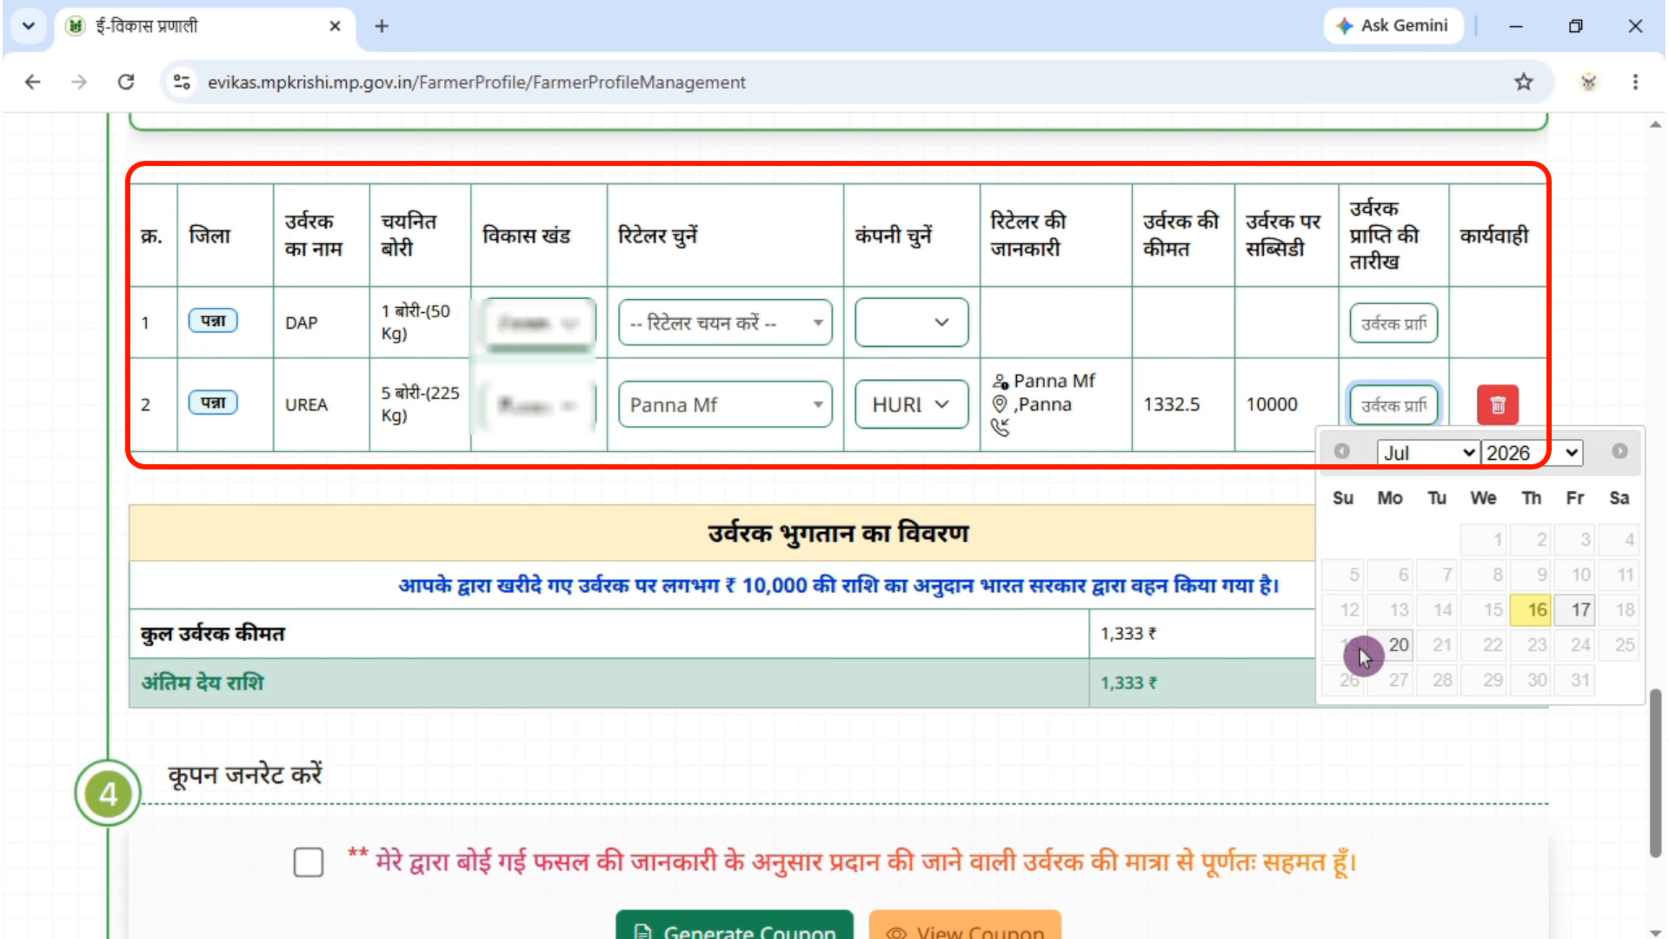
left_click(1396, 648)
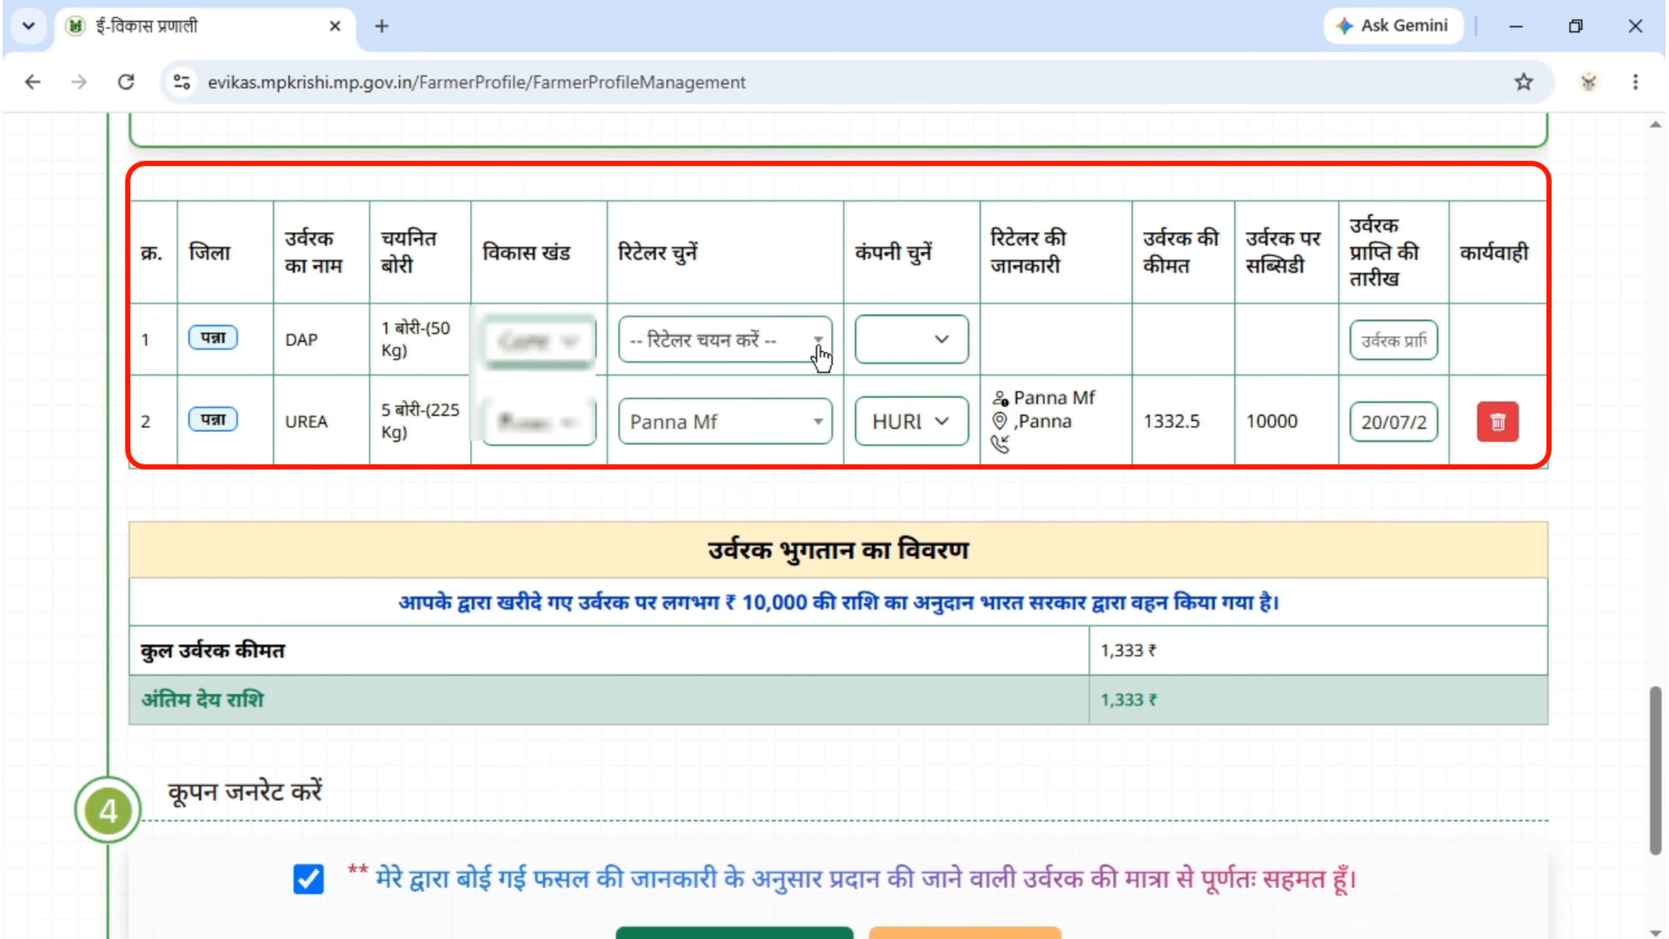
left_click(1008, 355)
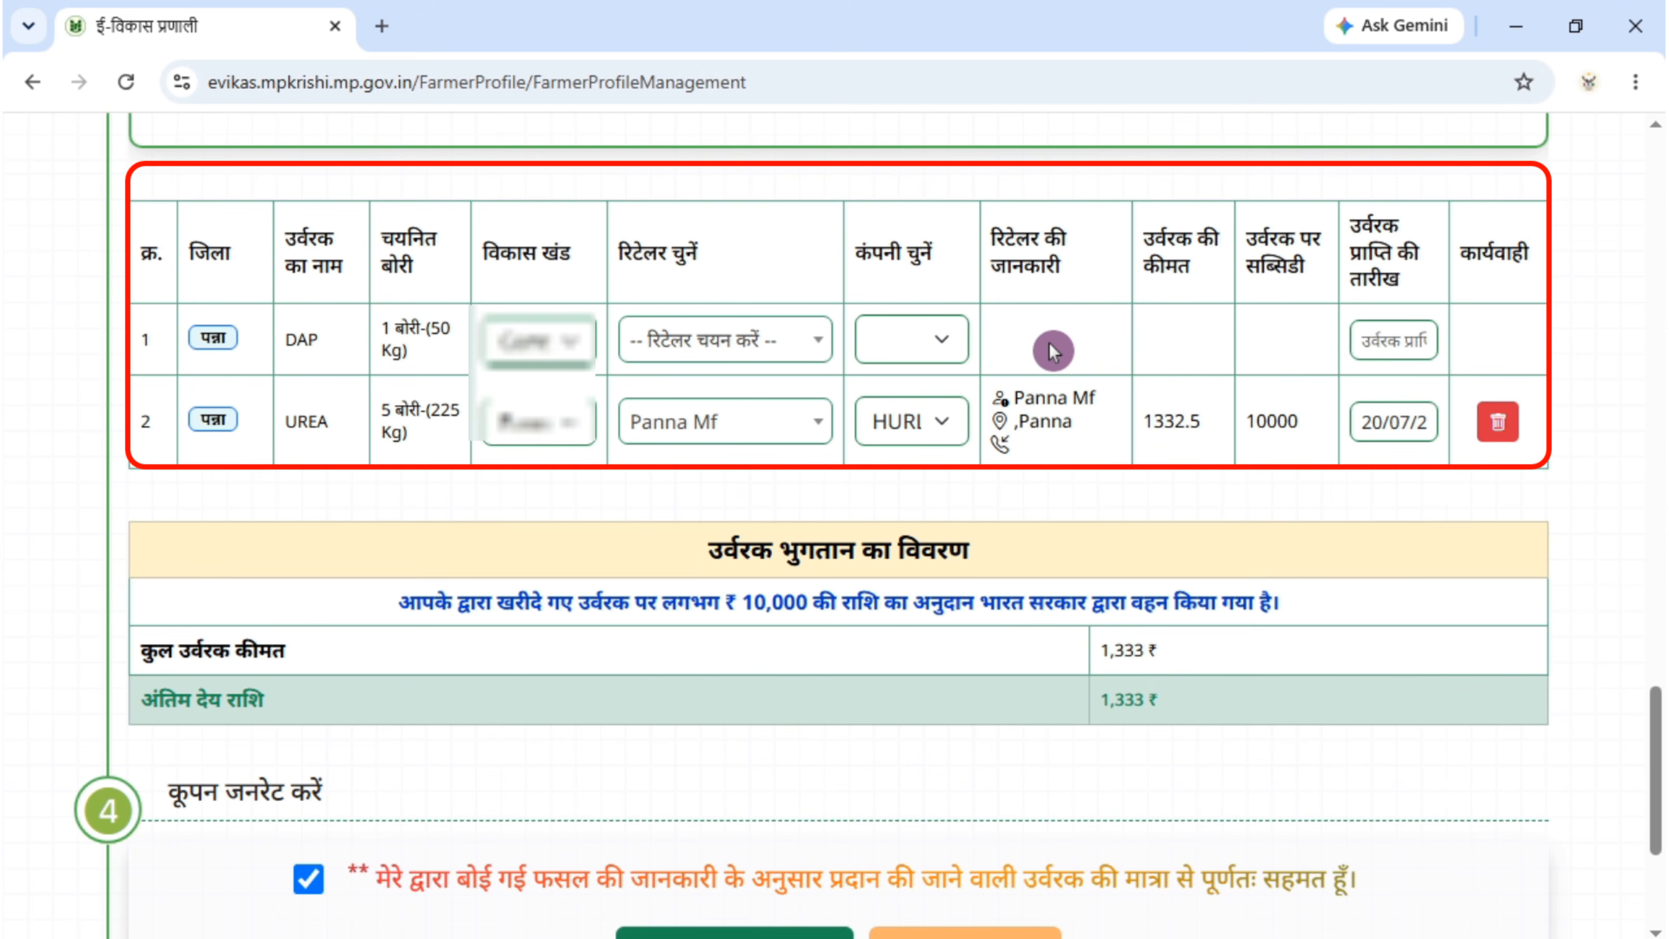
left_click(808, 351)
left_click(808, 352)
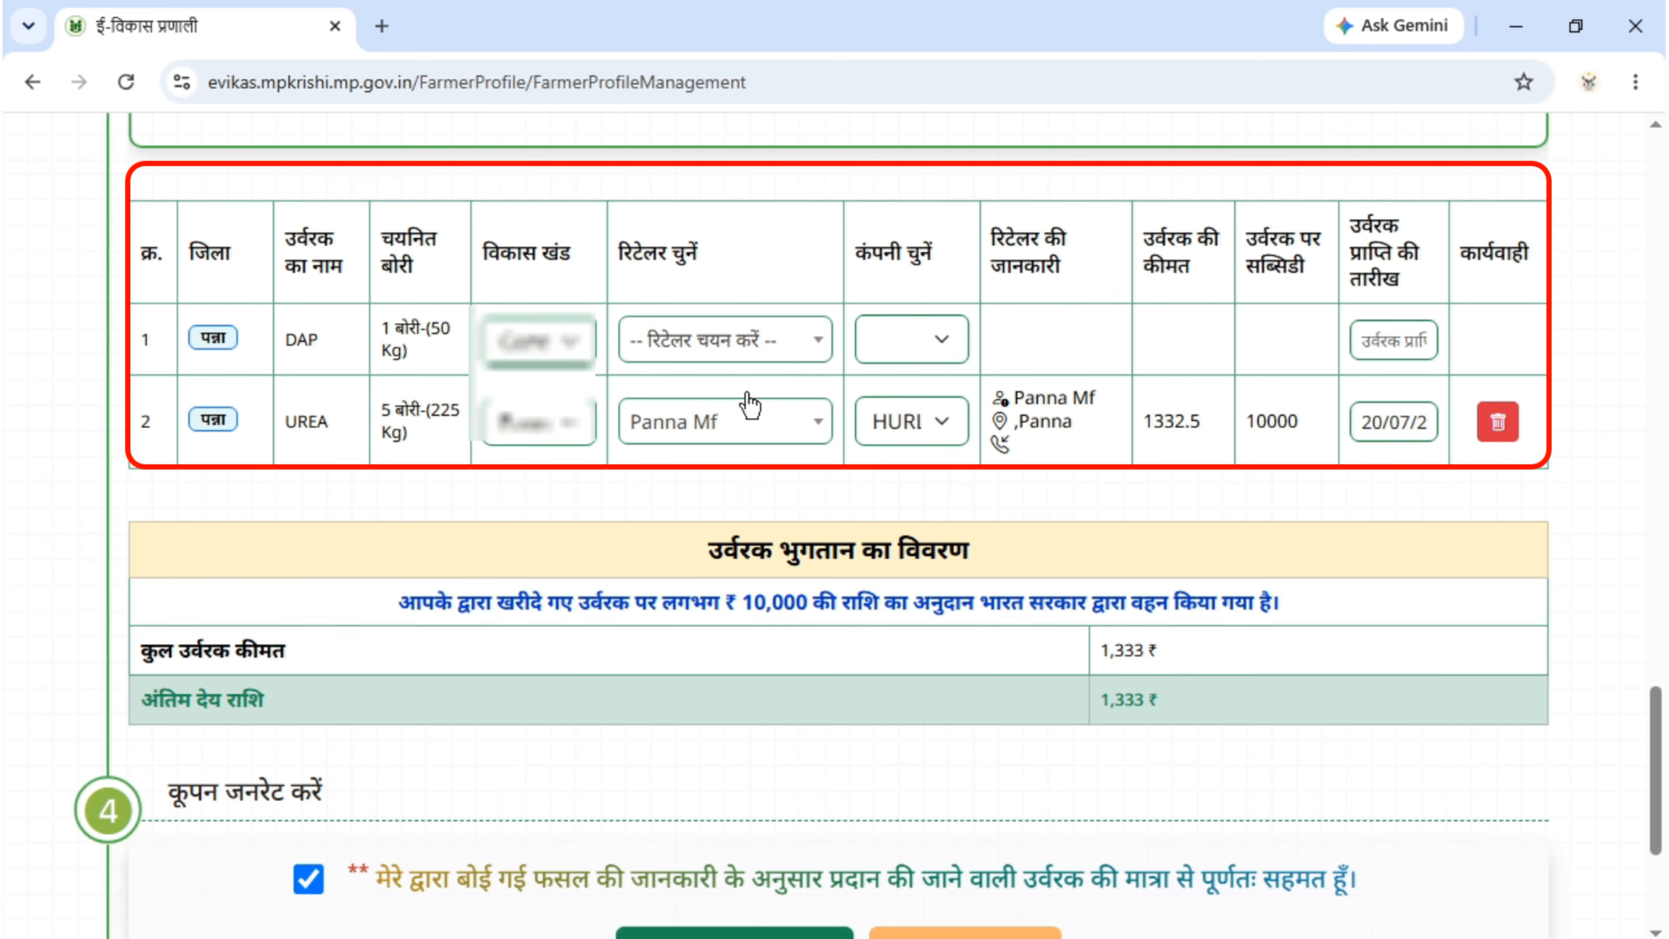
left_click(909, 281)
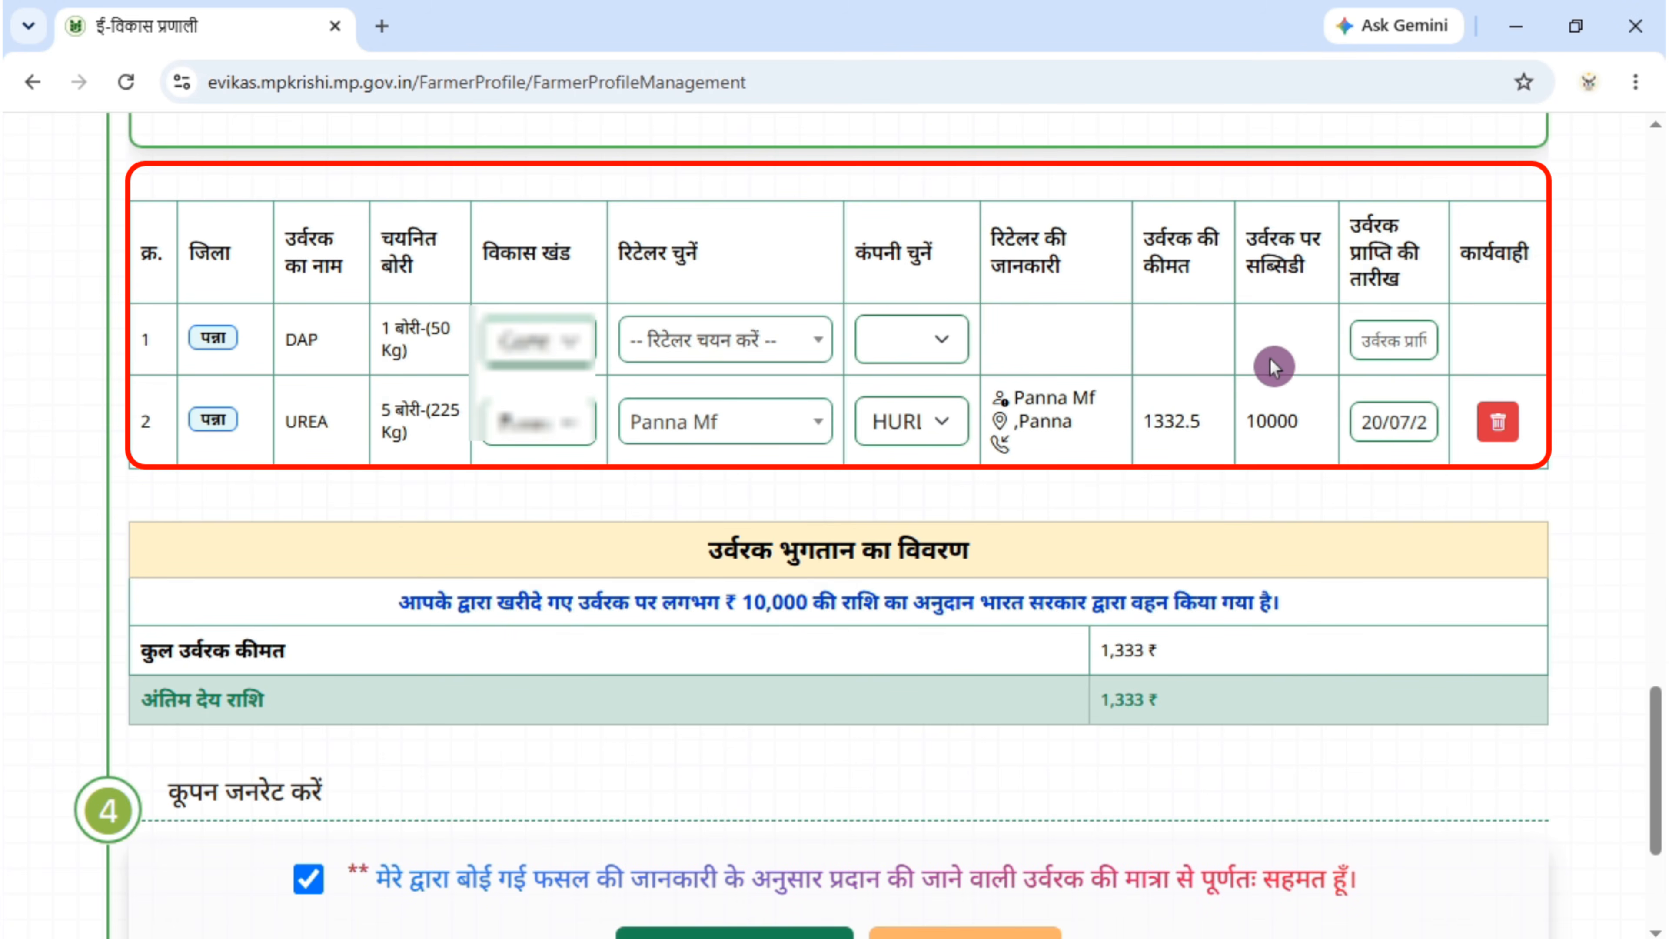
left_click(1430, 276)
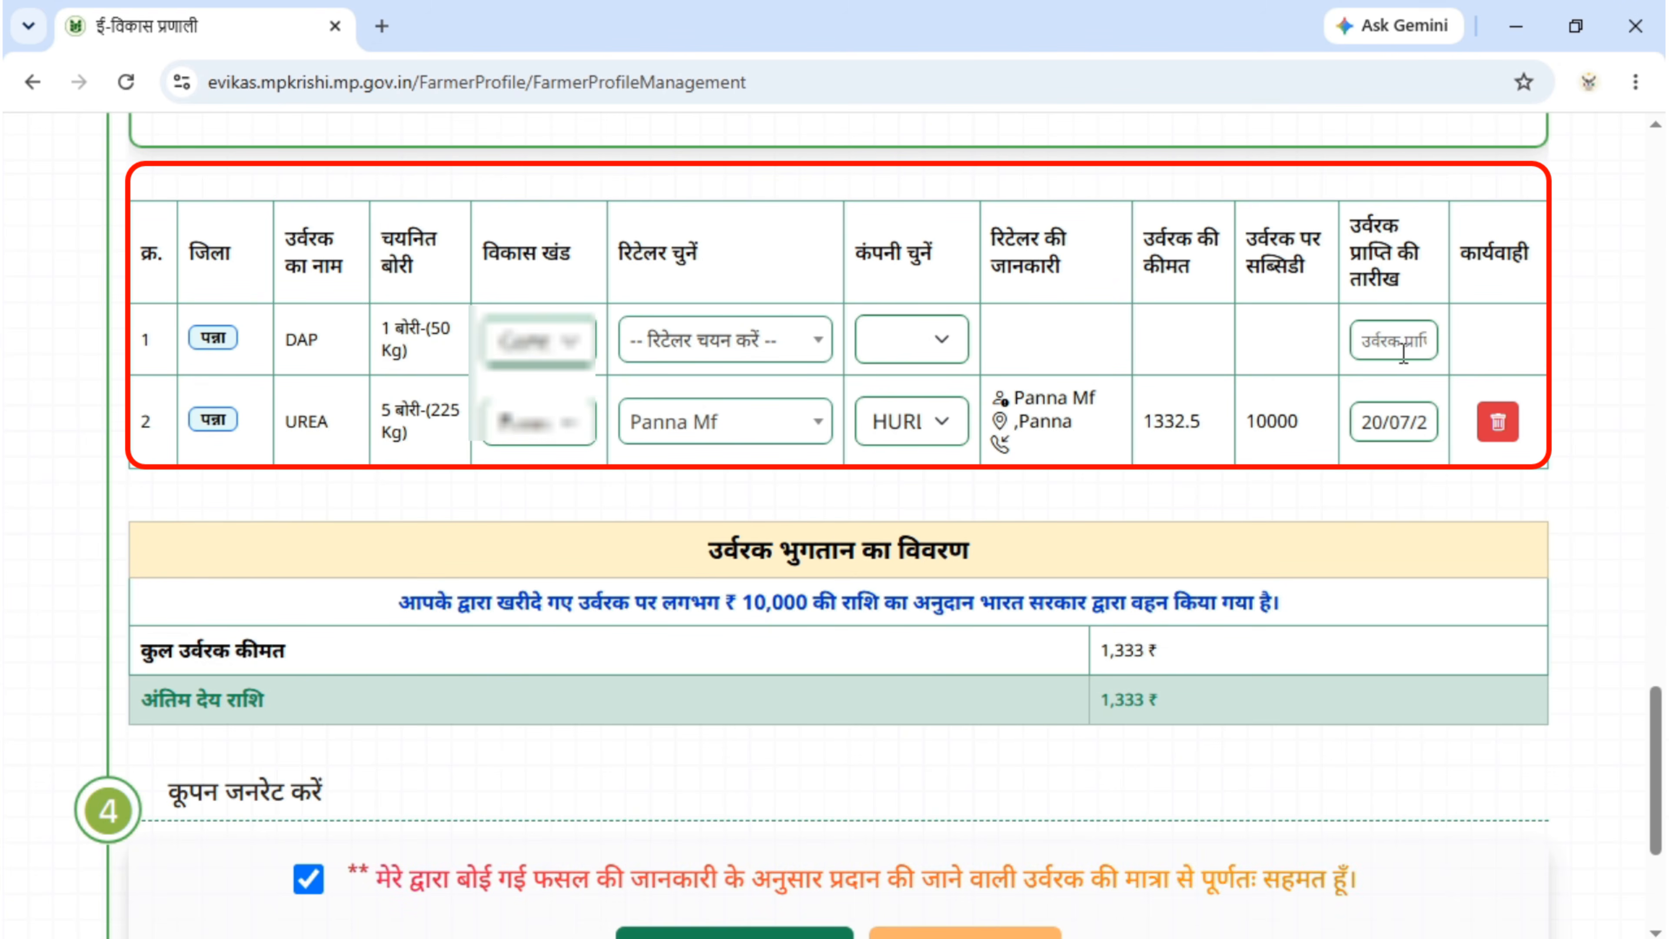
left_click(861, 466)
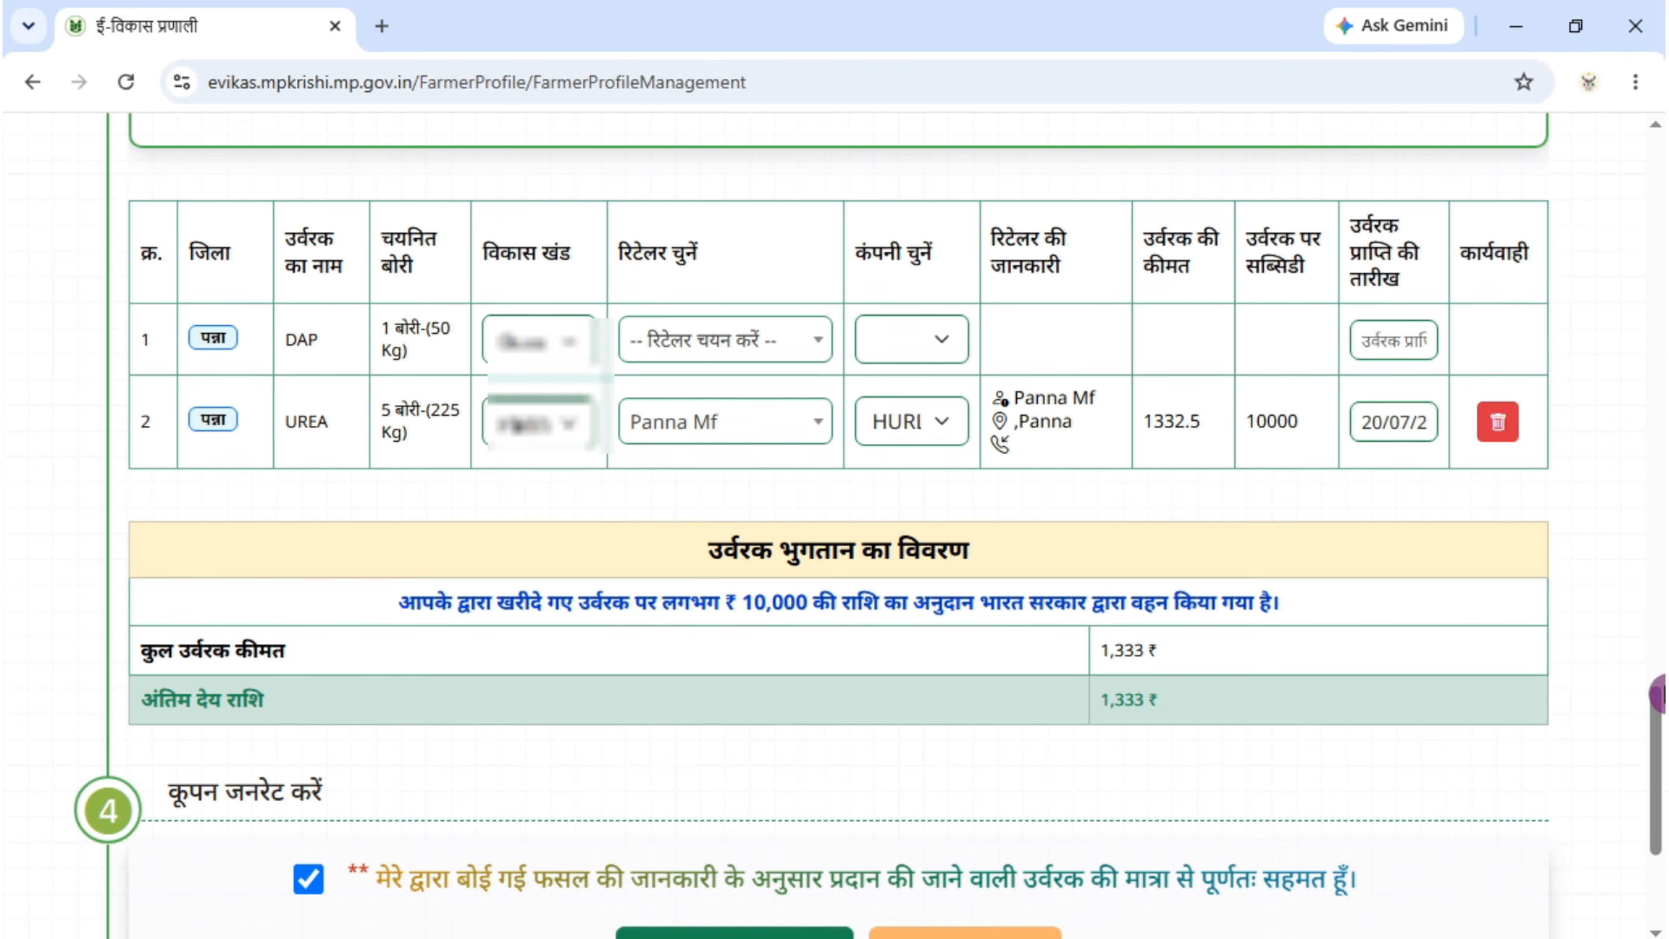
- Try to generate the coupon for the listed fertilizers and dismiss the resulting message
left_click_drag(1657, 708, 1655, 777)
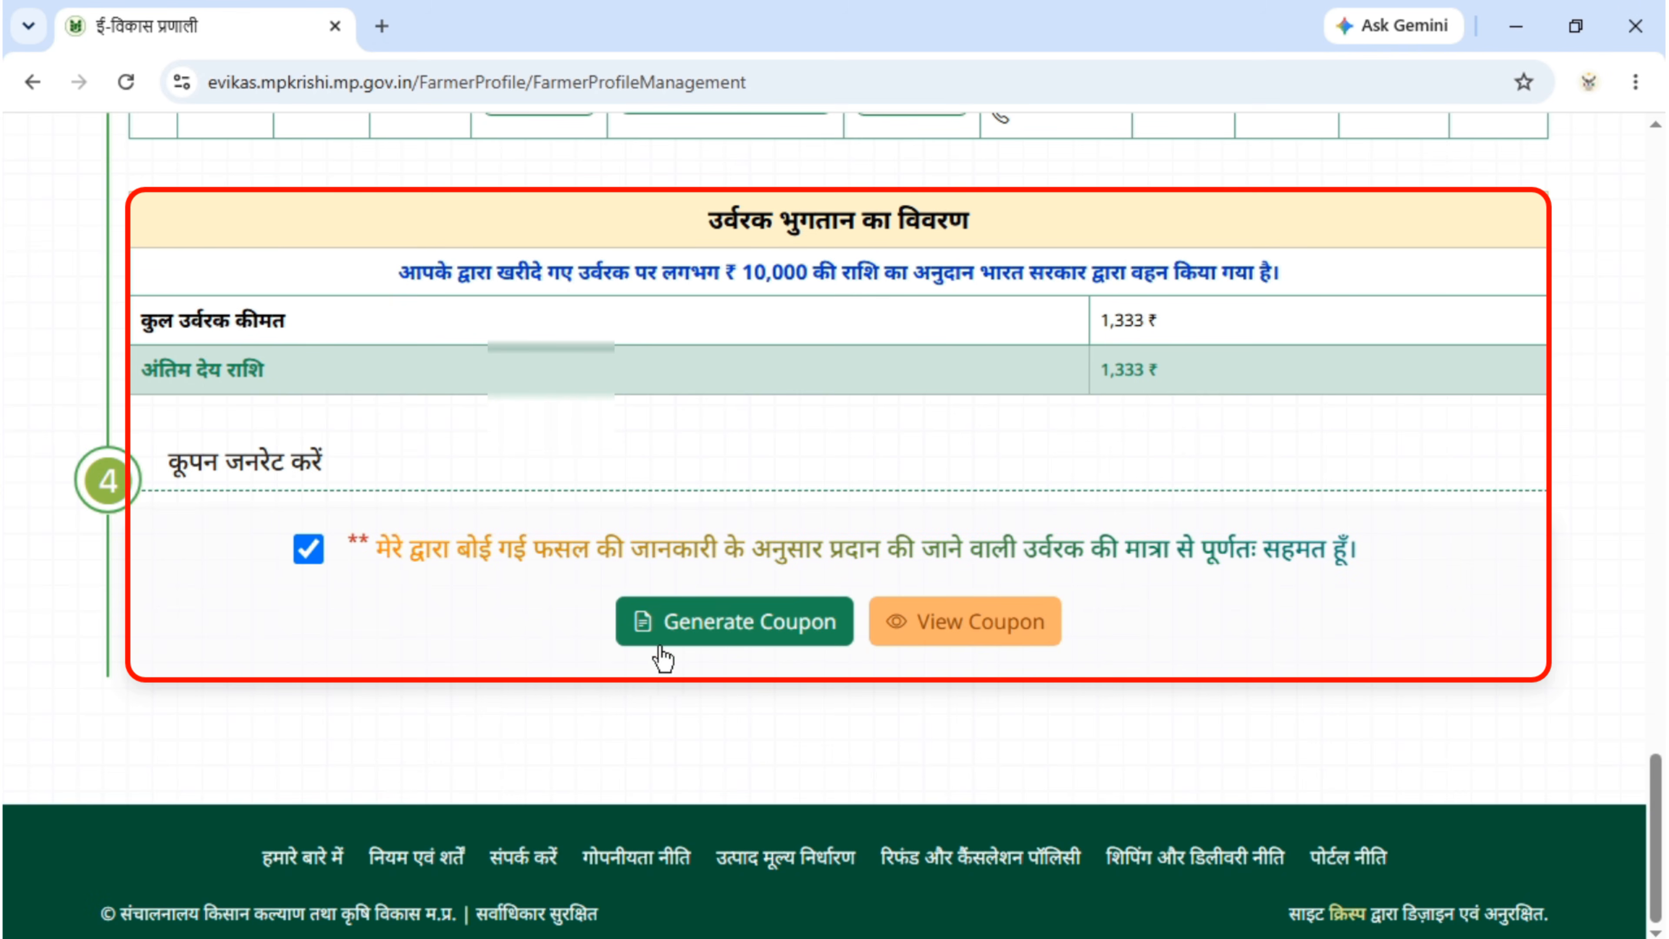
left_click(736, 636)
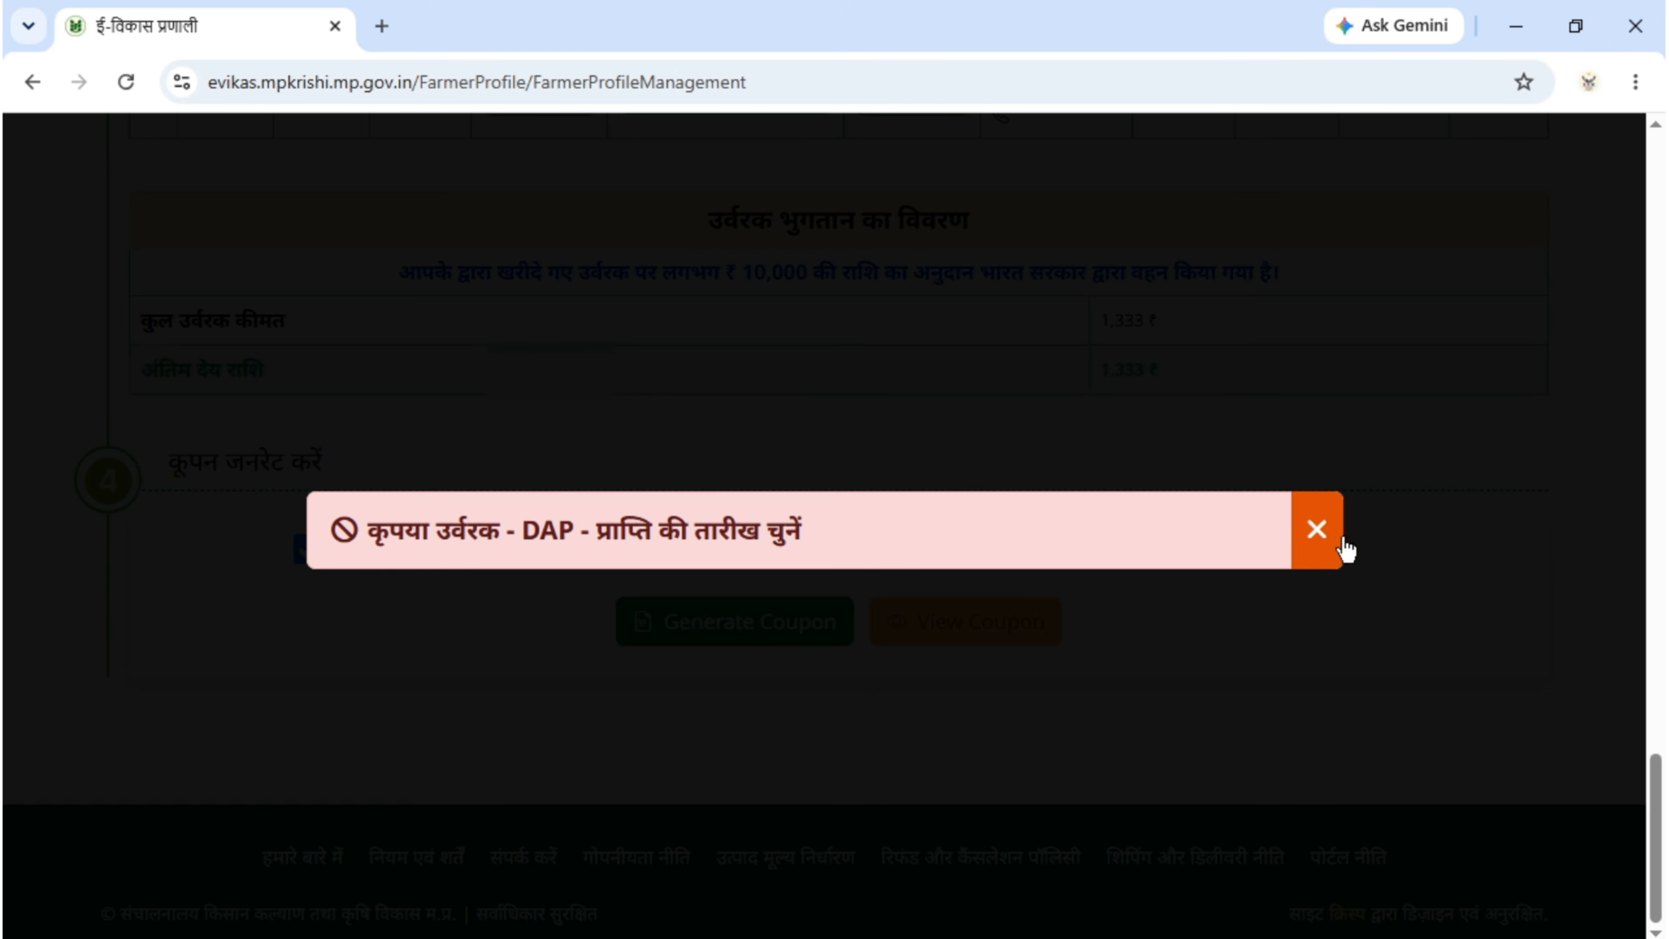
left_click(1327, 542)
- Check the retailer options in the DAP row and return to the coupon generation section
scroll(1002, 505, "up", 5)
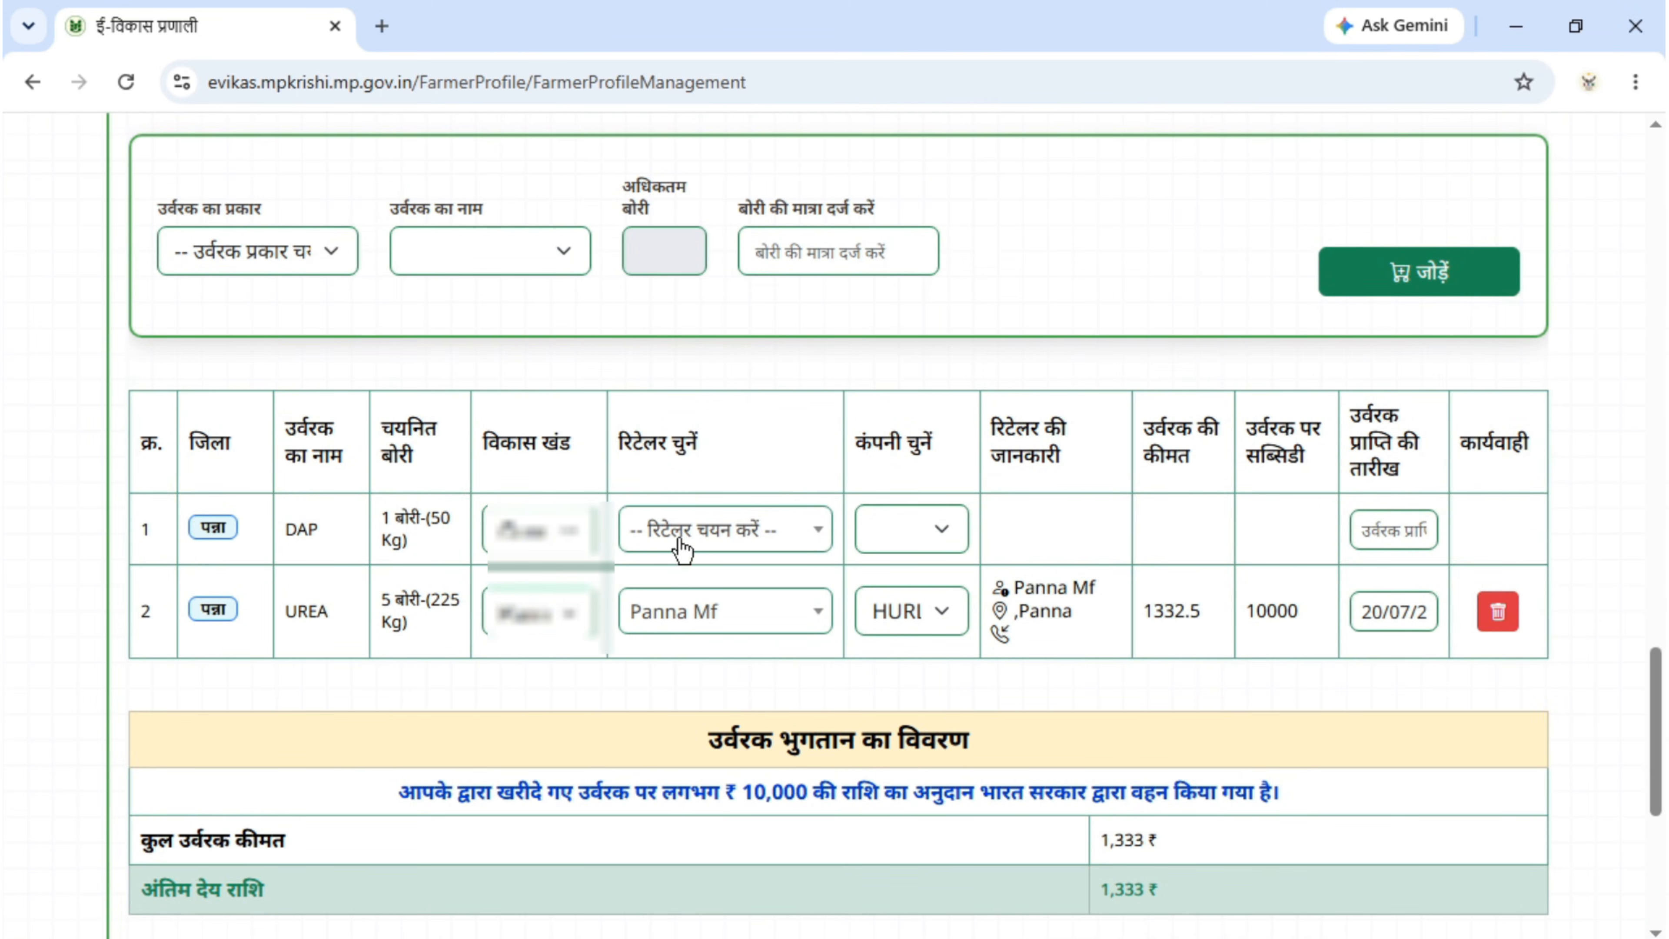
left_click(747, 542)
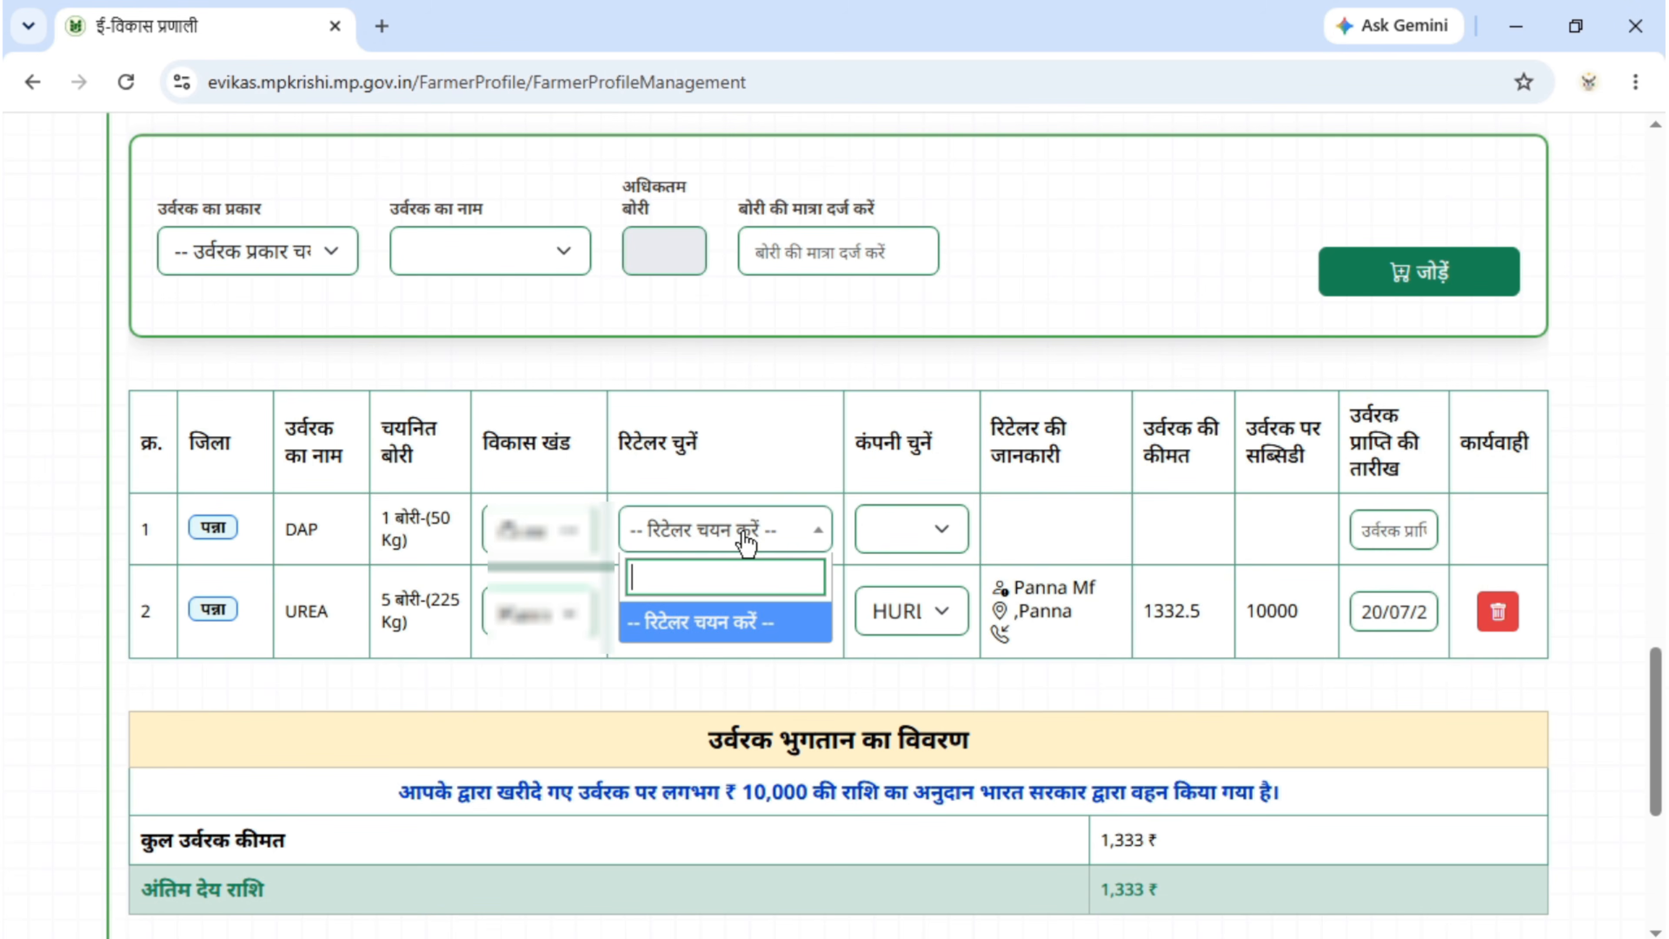
left_click(747, 543)
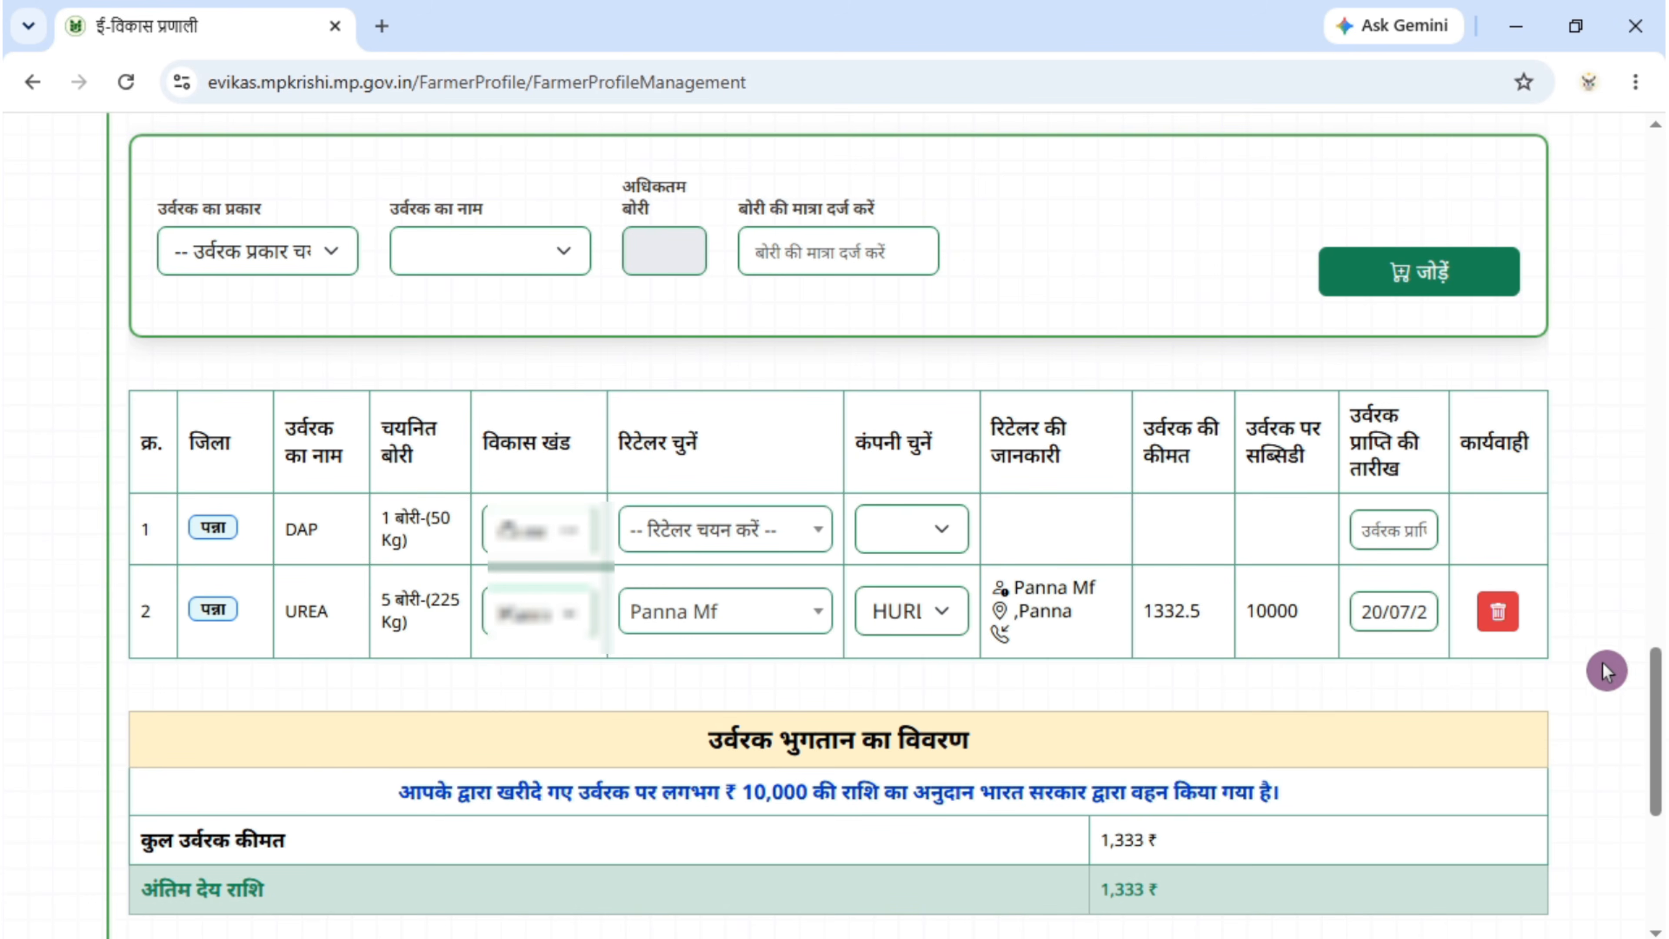
scroll(1656, 743, "down", 1)
scroll(1656, 755, "down", 5)
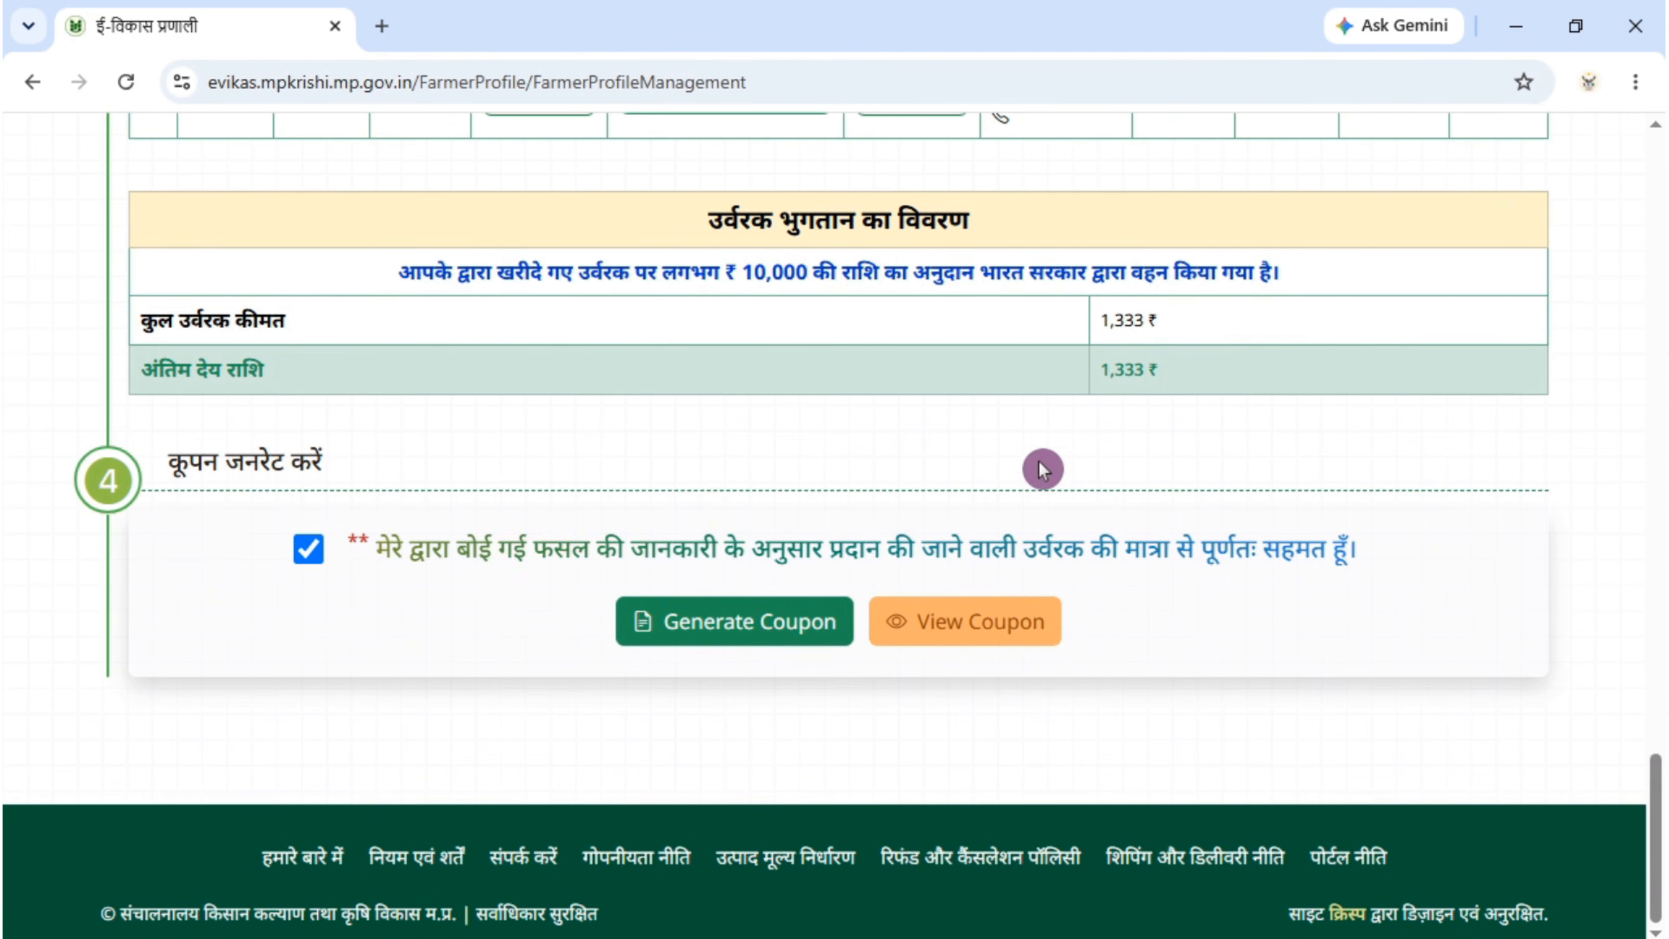